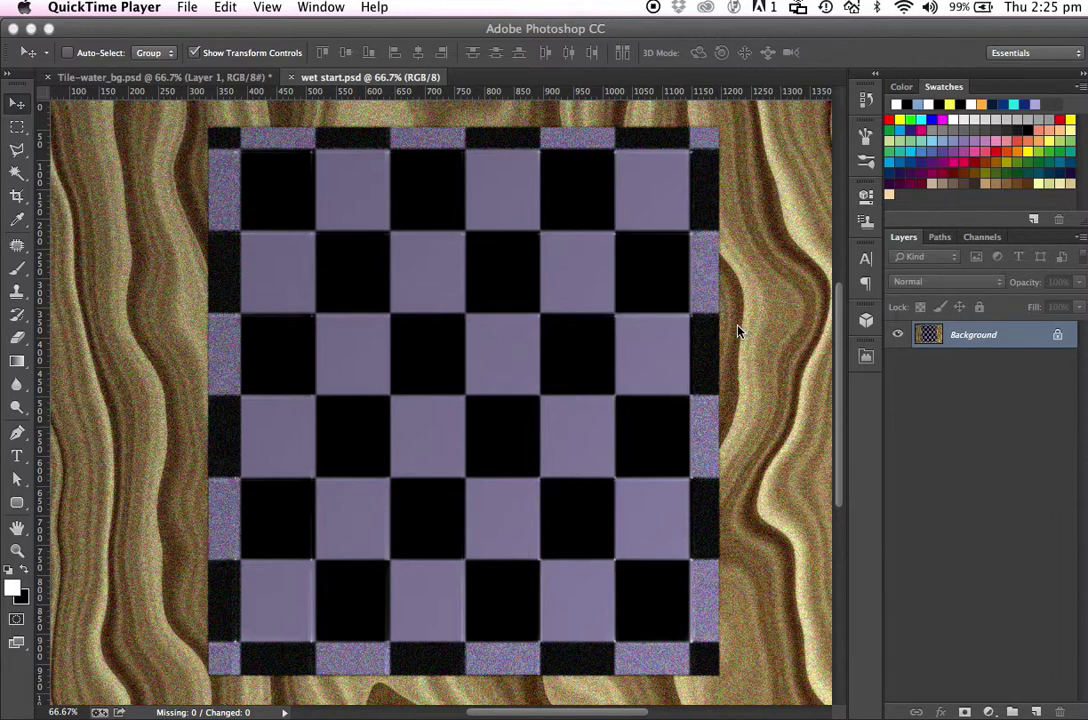
# - Examine the finished wet-lettering example in Tile-water_bg.psd, including its layer stack and its saved channels
pyautogui.click(201, 79)
pyautogui.click(210, 79)
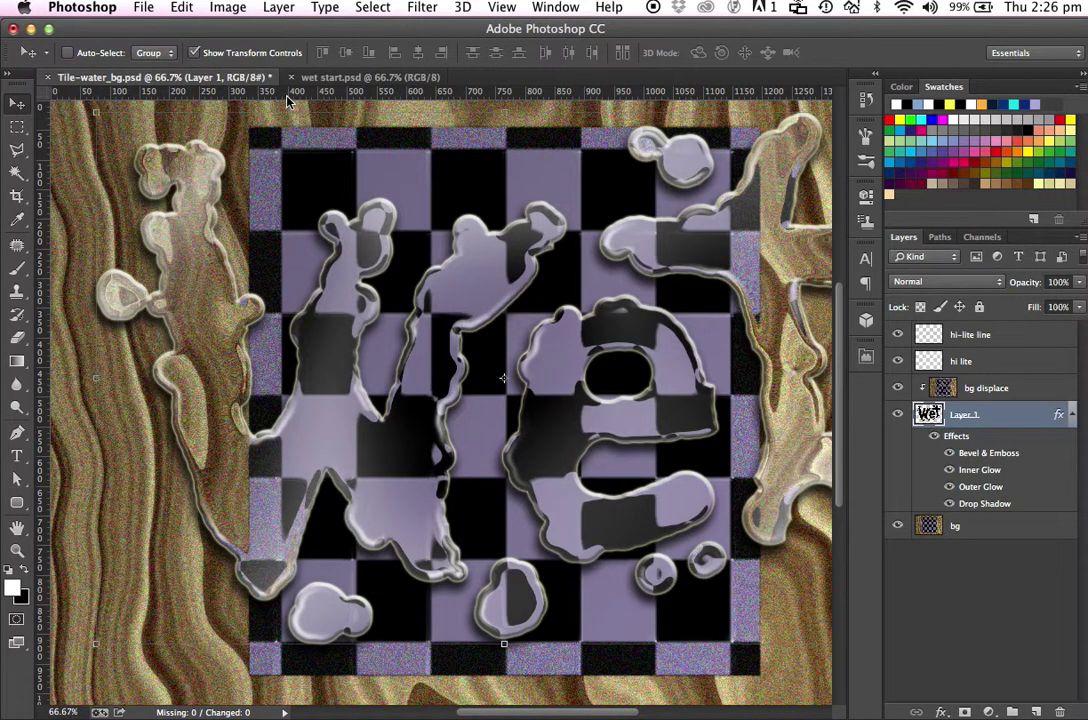
pyautogui.press('super+minus')
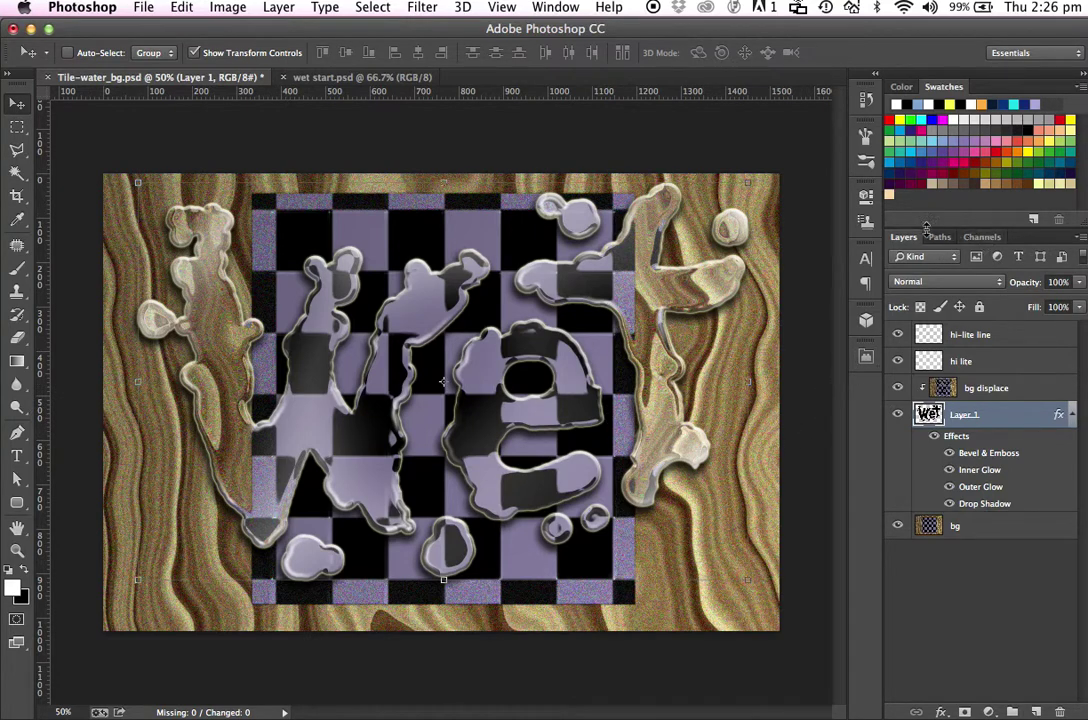
pyautogui.click(978, 237)
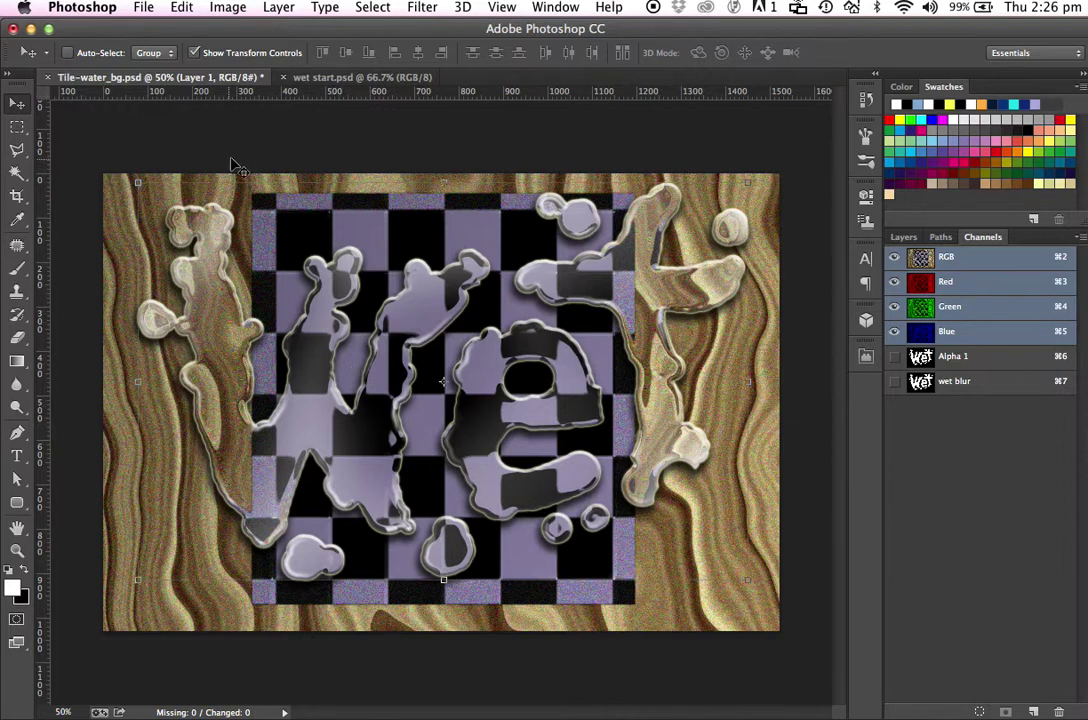
# - Switch to wet start.psd and add a new empty alpha channel
pyautogui.click(348, 78)
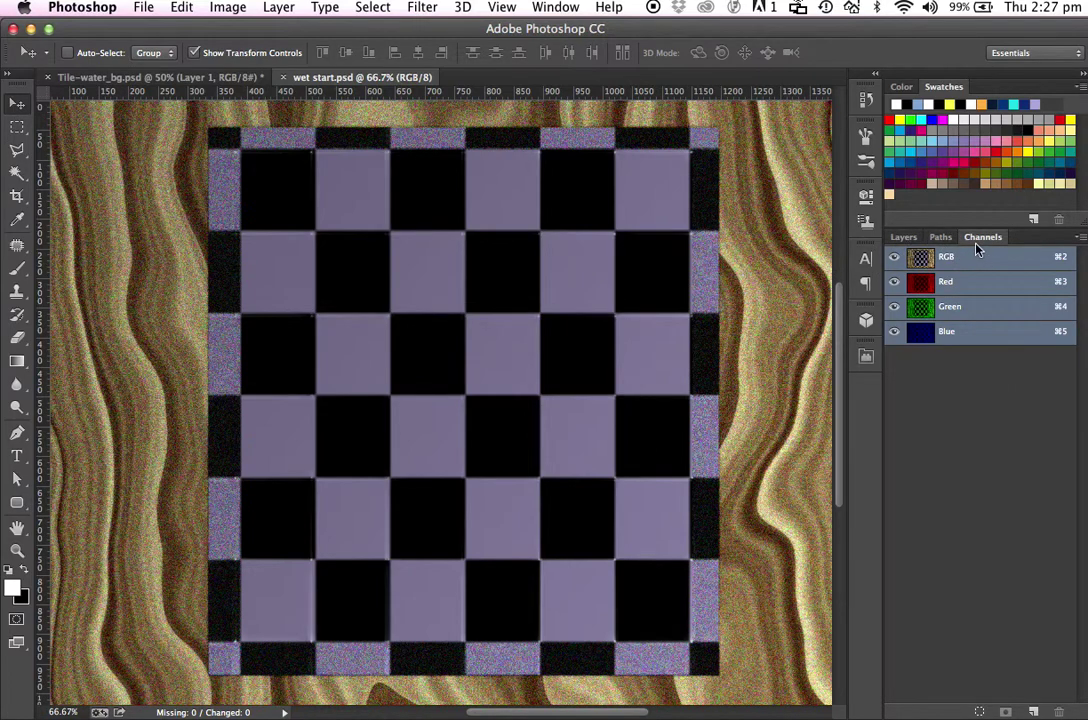
pyautogui.click(903, 238)
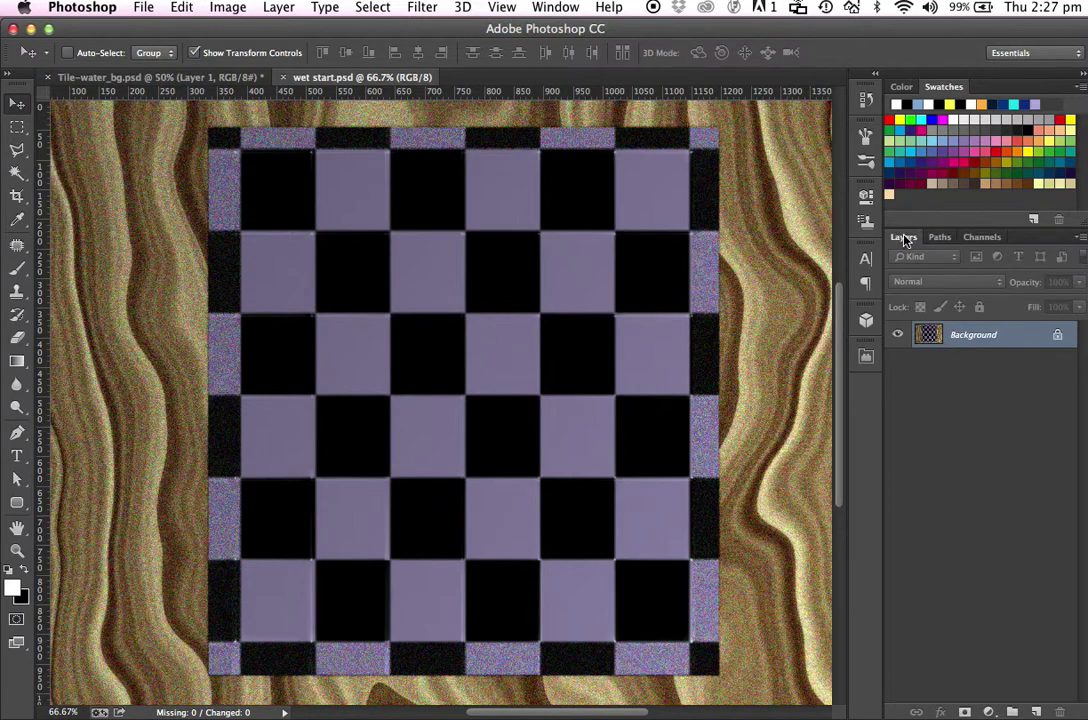
pyautogui.click(982, 238)
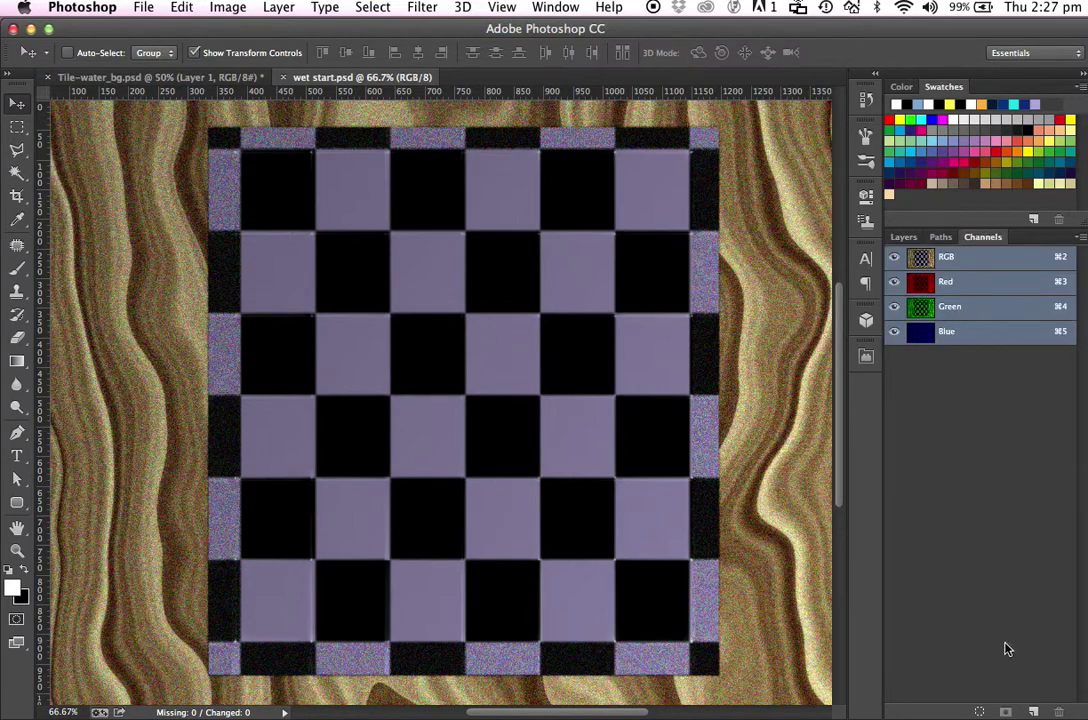
pyautogui.click(1034, 711)
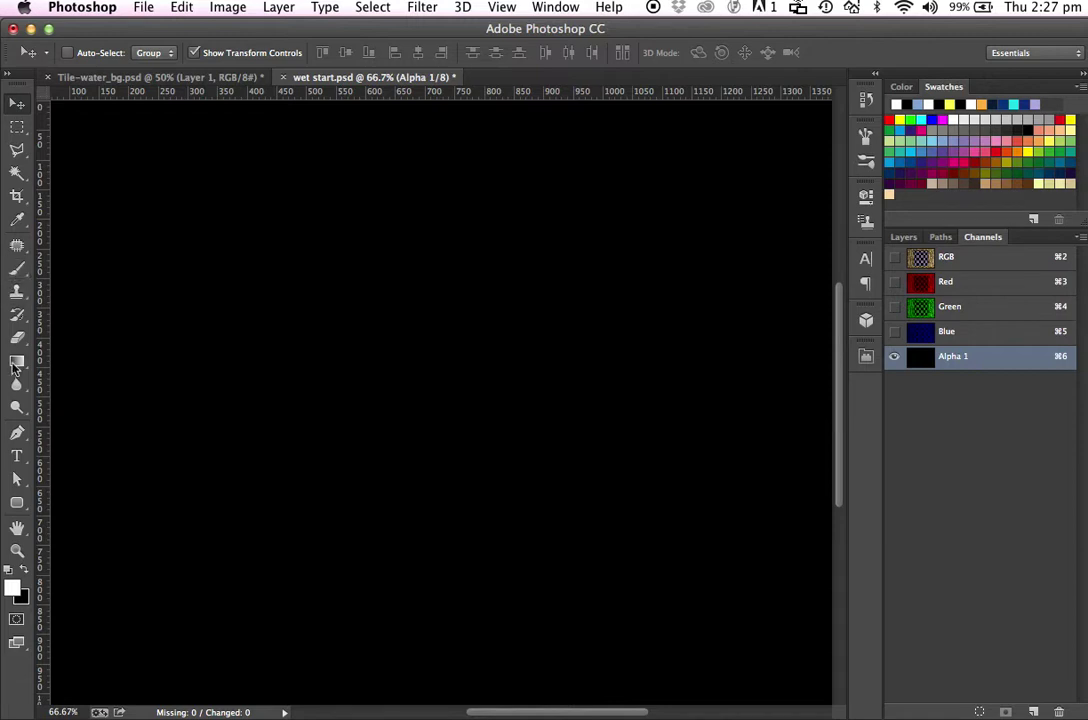
# - Set up the Brush tool with a hard round tip at 100% hardness and a size of 80 px
pyautogui.click(20, 266)
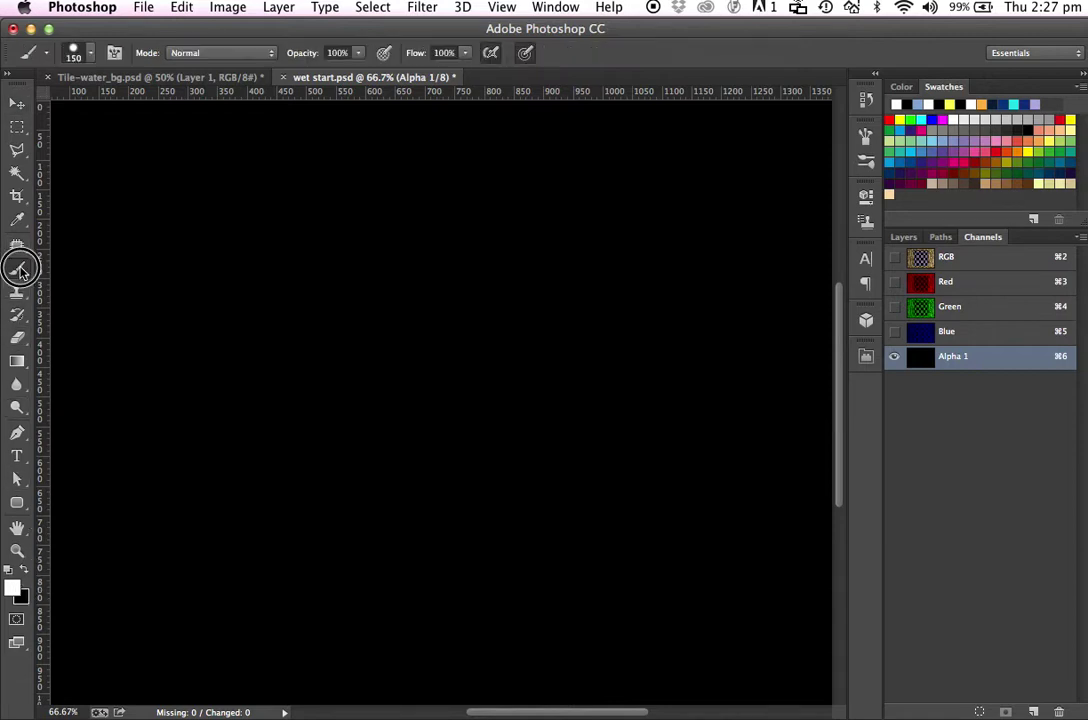
pyautogui.click(75, 52)
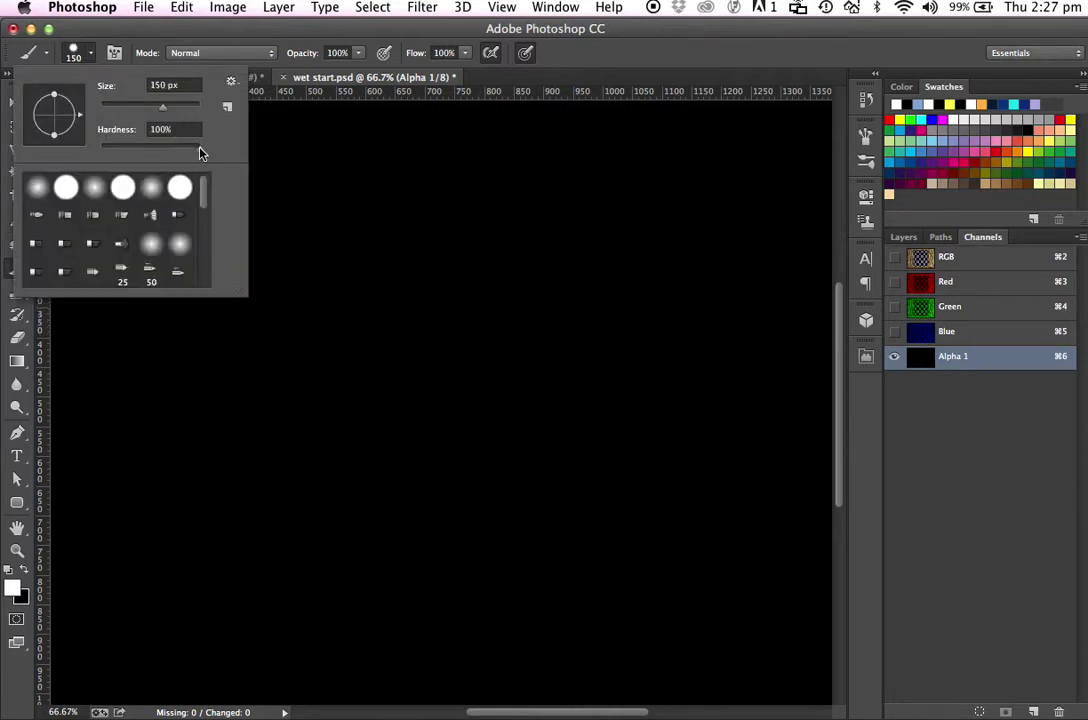
pyautogui.click(160, 129)
pyautogui.click(500, 80)
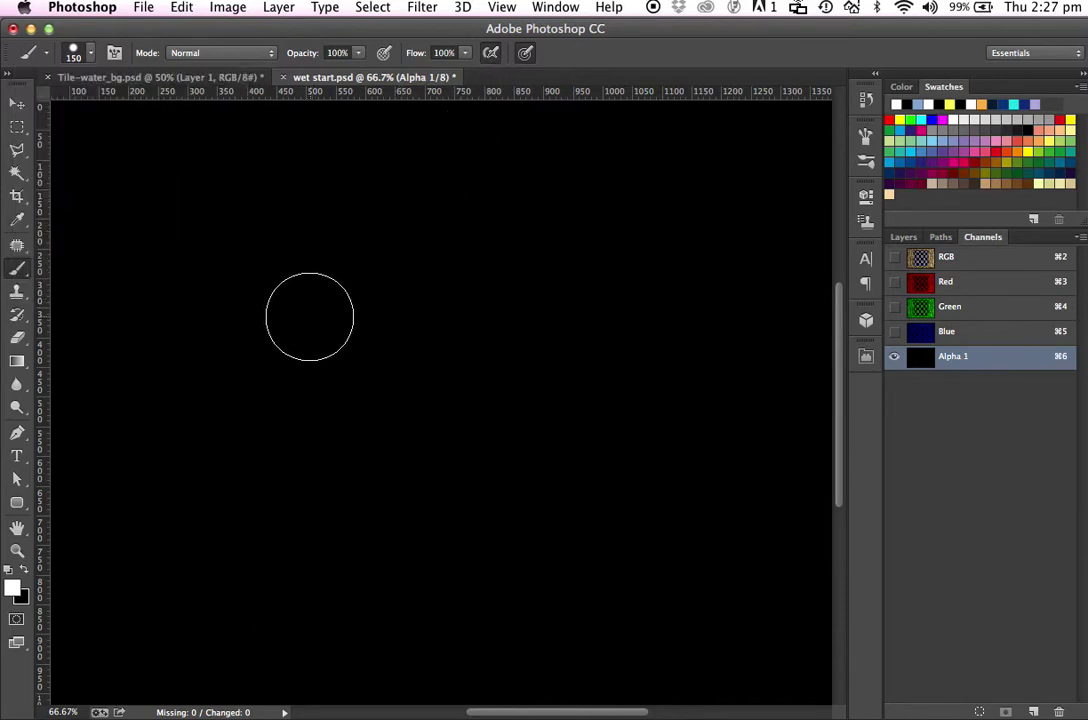
pyautogui.press('[')
pyautogui.press('[')
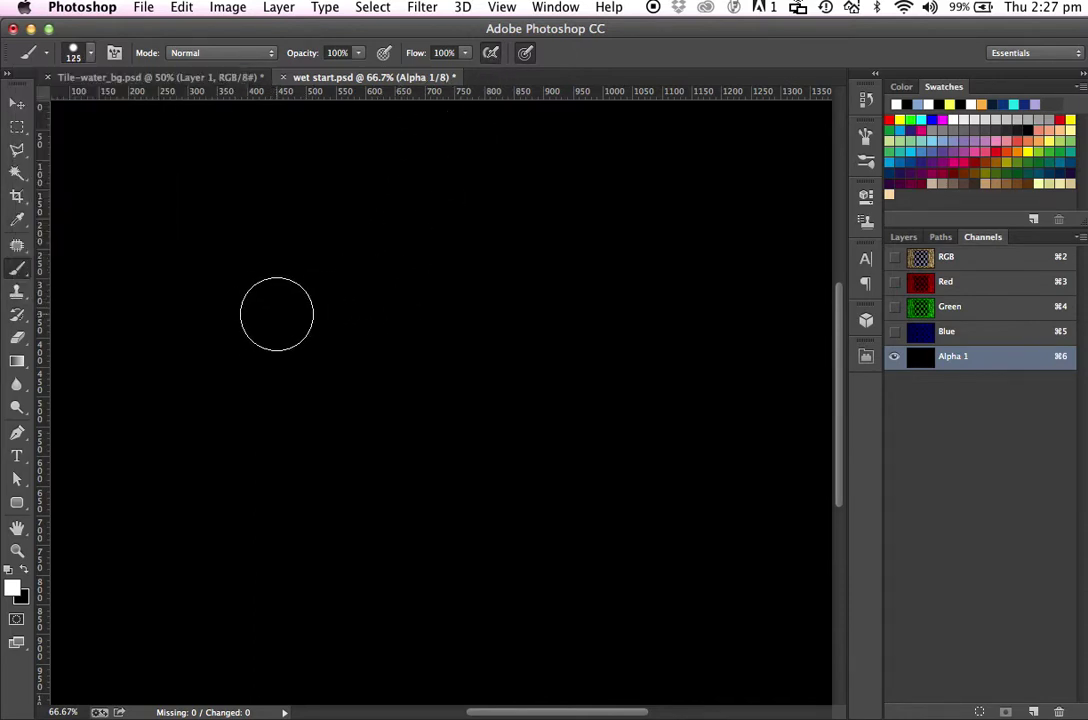
pyautogui.press('[')
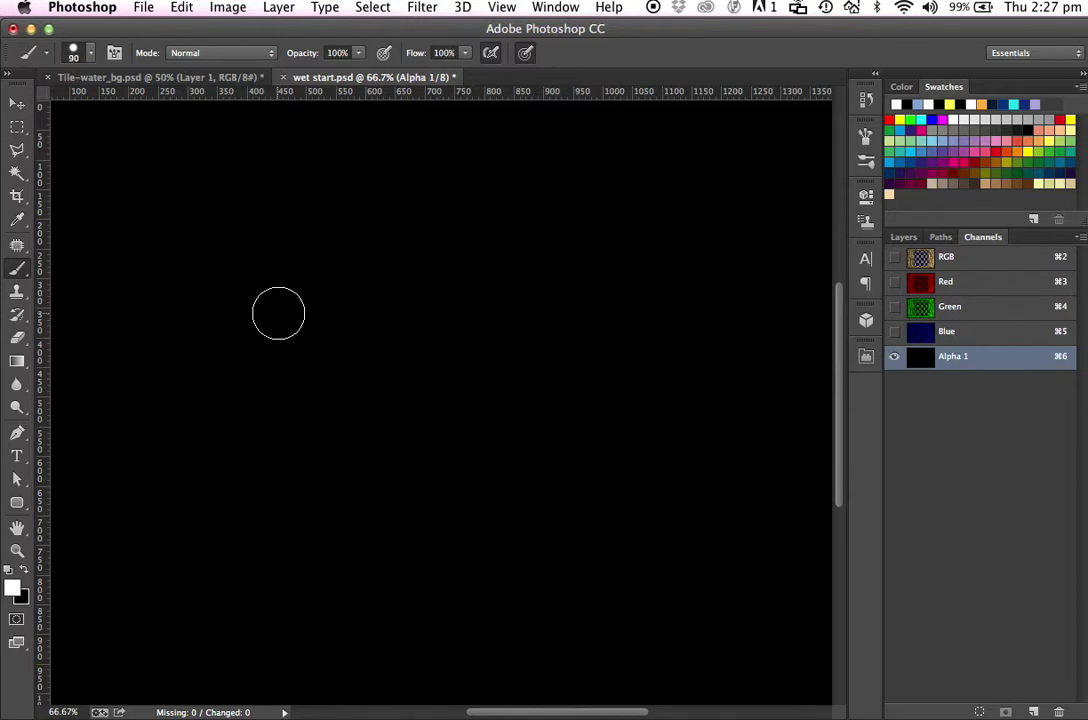
pyautogui.press('[')
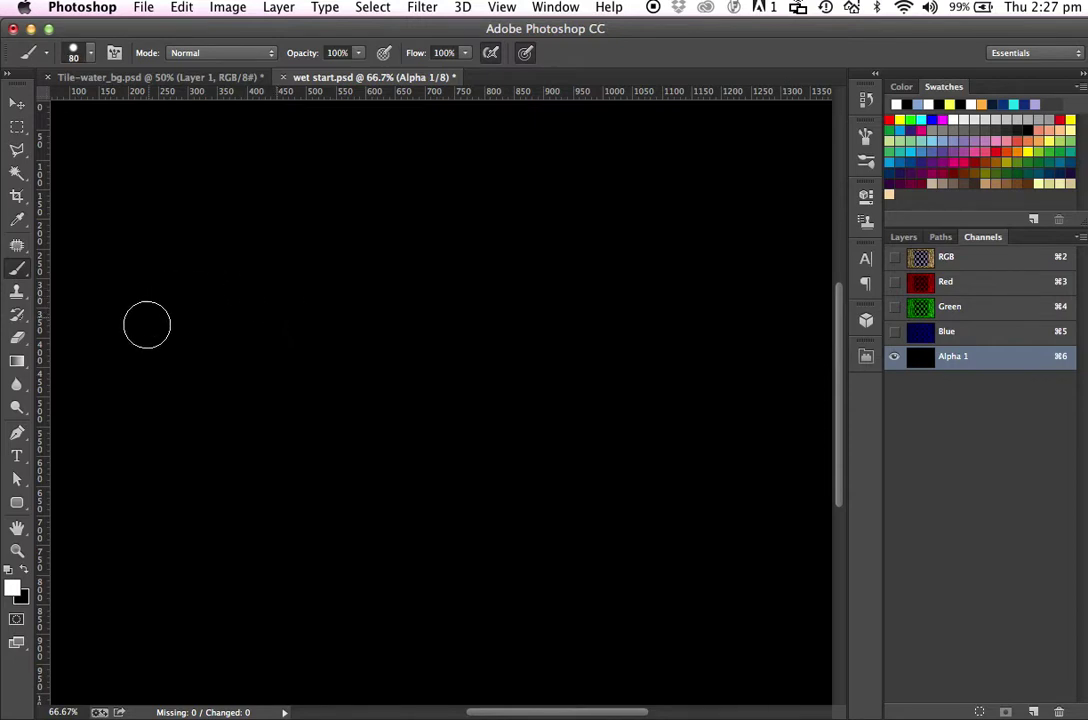
pyautogui.click(524, 55)
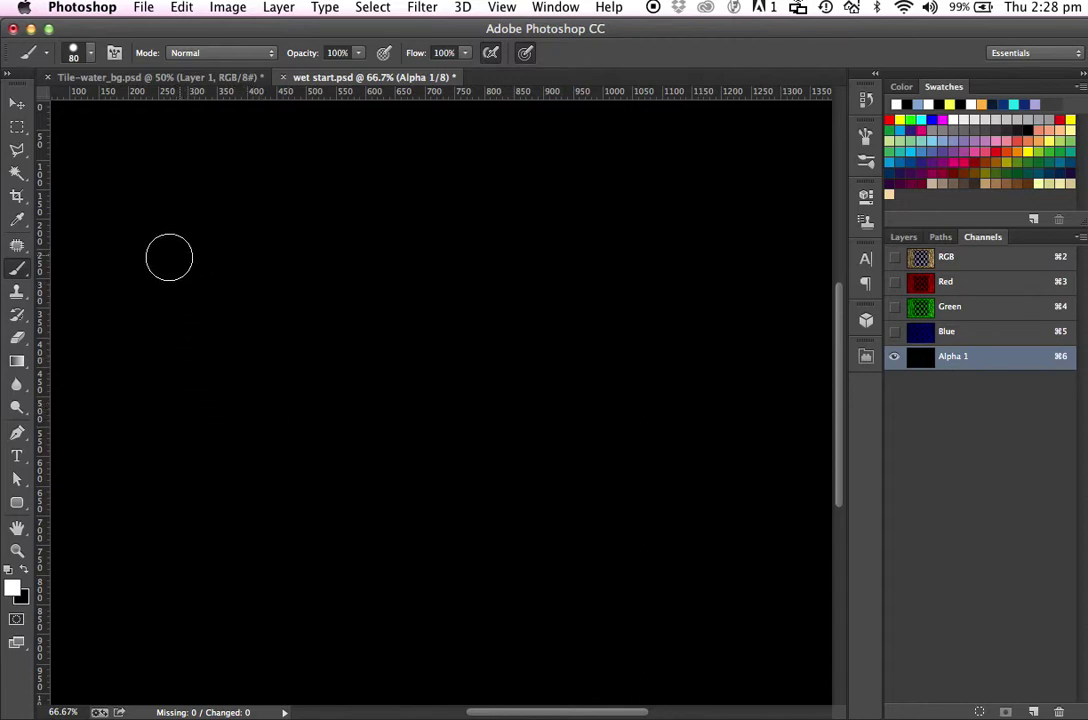
# - Paint the letters "We" in white on the alpha channel, with small loose drops at the end of the e
pyautogui.moveTo(170, 222)
pyautogui.mouseDown()
pyautogui.moveTo(145, 262)
pyautogui.moveTo(155, 314)
pyautogui.moveTo(236, 474)
pyautogui.moveTo(255, 366)
pyautogui.moveTo(290, 375)
pyautogui.moveTo(333, 466)
pyautogui.moveTo(383, 258)
pyautogui.mouseUp()
pyautogui.moveTo(190, 228)
pyautogui.mouseDown()
pyautogui.moveTo(189, 366)
pyautogui.moveTo(207, 421)
pyautogui.moveTo(160, 267)
pyautogui.moveTo(167, 248)
pyautogui.moveTo(243, 366)
pyautogui.moveTo(237, 409)
pyautogui.moveTo(265, 315)
pyautogui.moveTo(226, 401)
pyautogui.moveTo(274, 300)
pyautogui.moveTo(290, 365)
pyautogui.moveTo(330, 385)
pyautogui.moveTo(327, 400)
pyautogui.moveTo(392, 240)
pyautogui.mouseUp()
pyautogui.moveTo(437, 402)
pyautogui.mouseDown()
pyautogui.moveTo(517, 375)
pyautogui.moveTo(437, 331)
pyautogui.moveTo(425, 457)
pyautogui.moveTo(528, 468)
pyautogui.mouseUp()
pyautogui.moveTo(509, 375)
pyautogui.mouseDown()
pyautogui.moveTo(444, 328)
pyautogui.moveTo(437, 418)
pyautogui.moveTo(448, 457)
pyautogui.moveTo(522, 461)
pyautogui.moveTo(544, 455)
pyautogui.moveTo(556, 432)
pyautogui.moveTo(580, 431)
pyautogui.mouseUp()
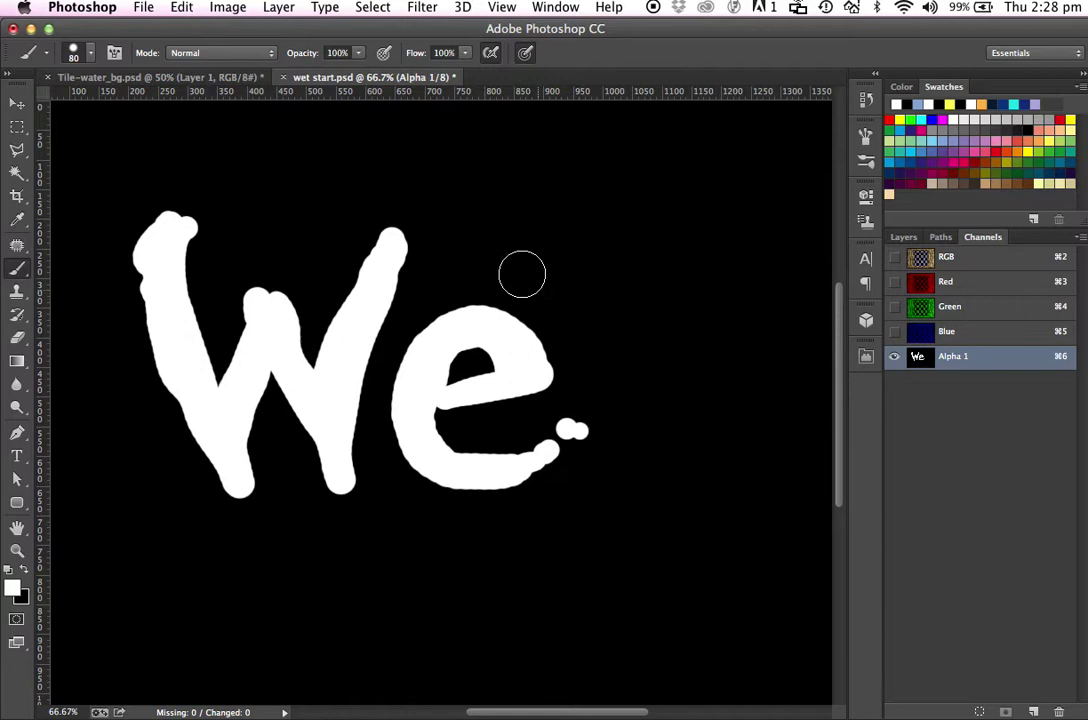
# - Dab white blobs along the top of the e and the tips and inner edges of the W for a drippy outline
pyautogui.click(462, 310)
pyautogui.click(415, 340)
pyautogui.click(432, 227)
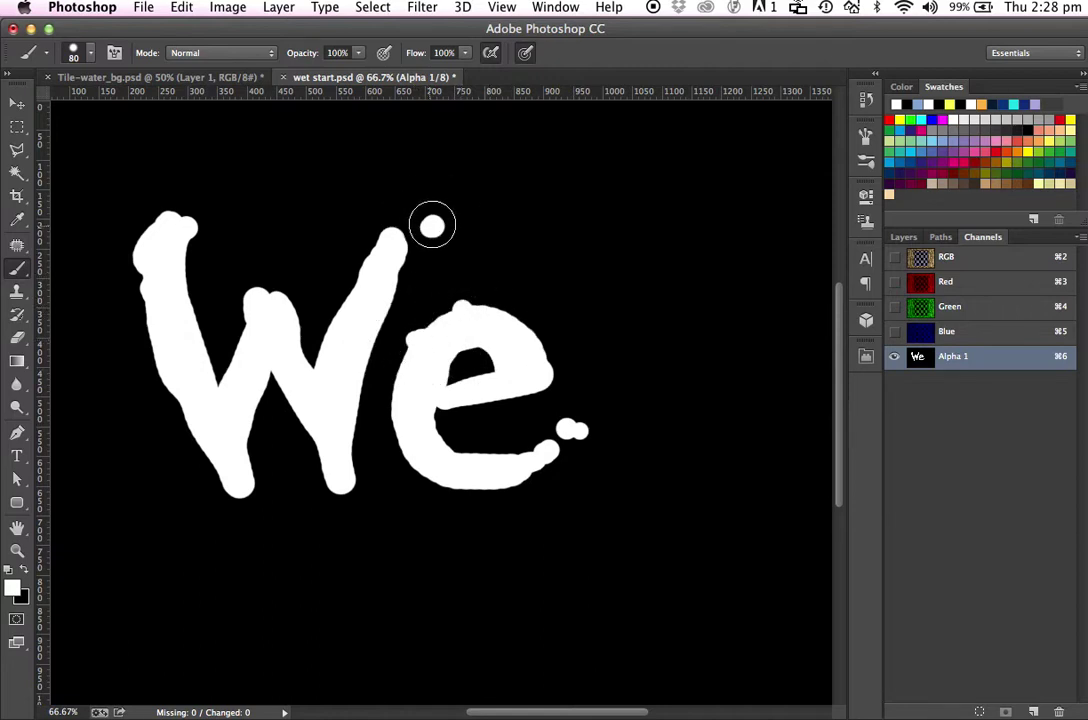
pyautogui.click(419, 252)
pyautogui.click(405, 241)
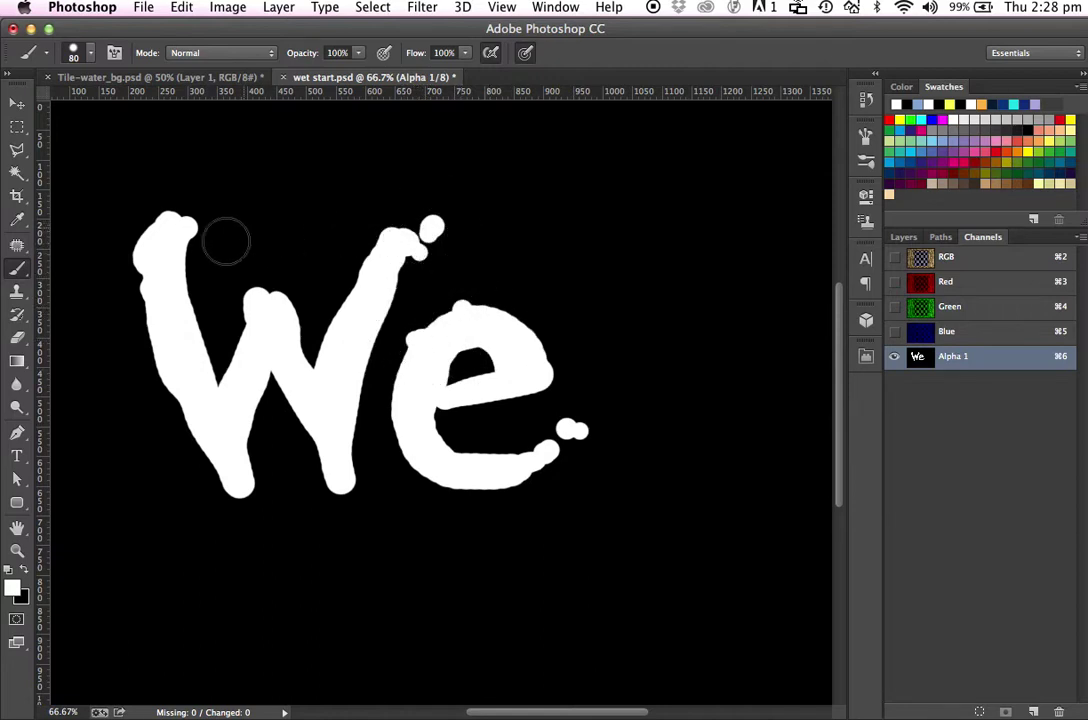
pyautogui.click(205, 231)
pyautogui.click(265, 279)
pyautogui.click(289, 303)
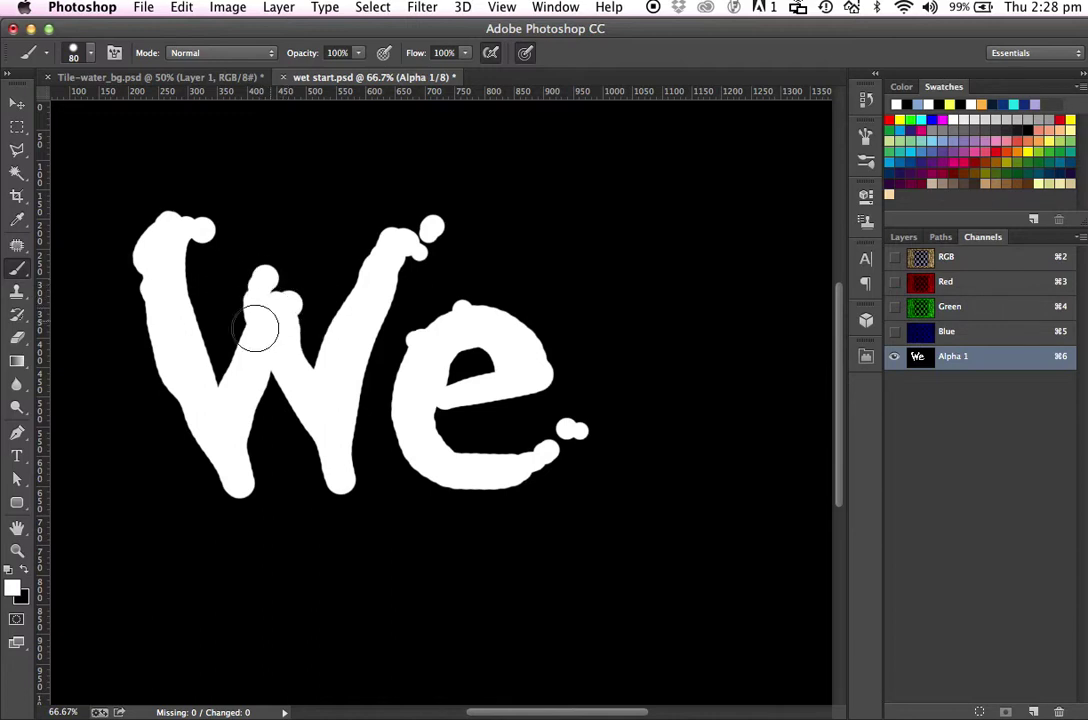
pyautogui.click(248, 322)
pyautogui.click(253, 297)
pyautogui.click(226, 375)
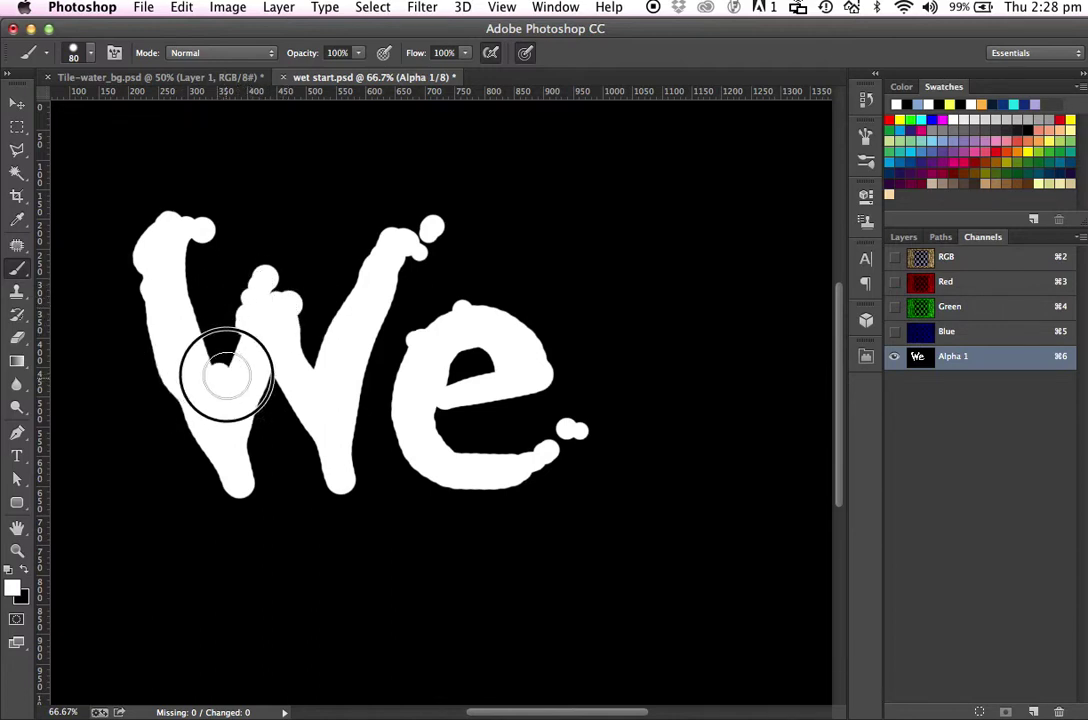
pyautogui.click(239, 467)
pyautogui.click(256, 409)
pyautogui.click(274, 380)
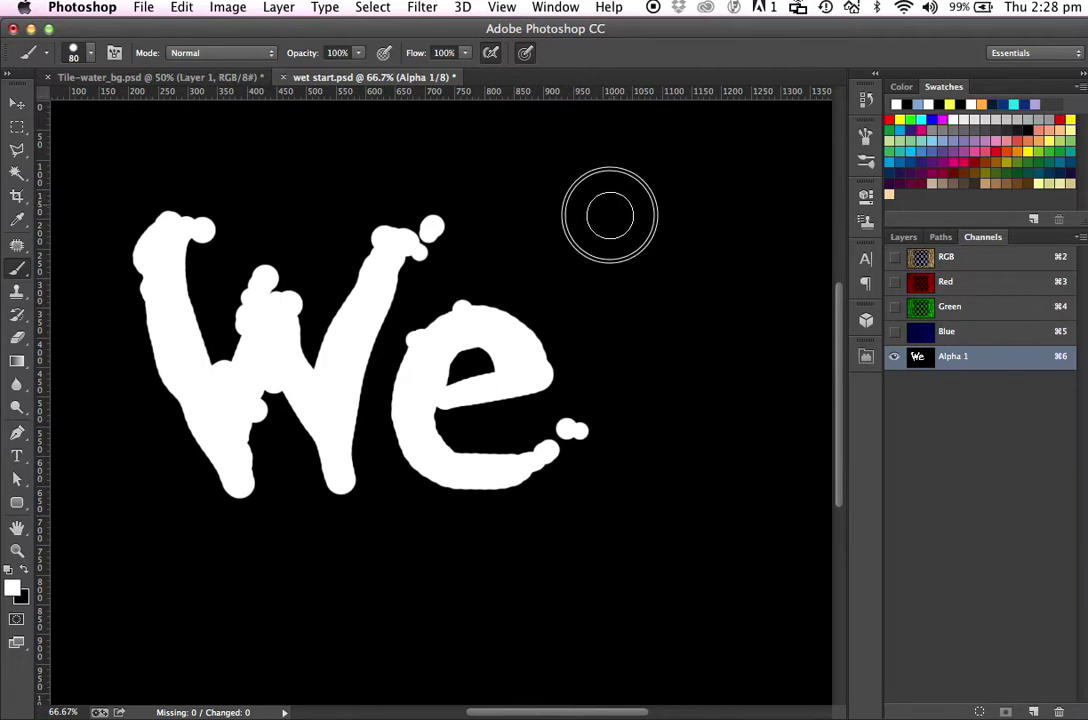
# - Paint a white letter t after the "We" and dab drops around its stem ends and crossbar
pyautogui.moveTo(610, 215)
pyautogui.mouseDown()
pyautogui.moveTo(609, 303)
pyautogui.moveTo(636, 442)
pyautogui.mouseUp()
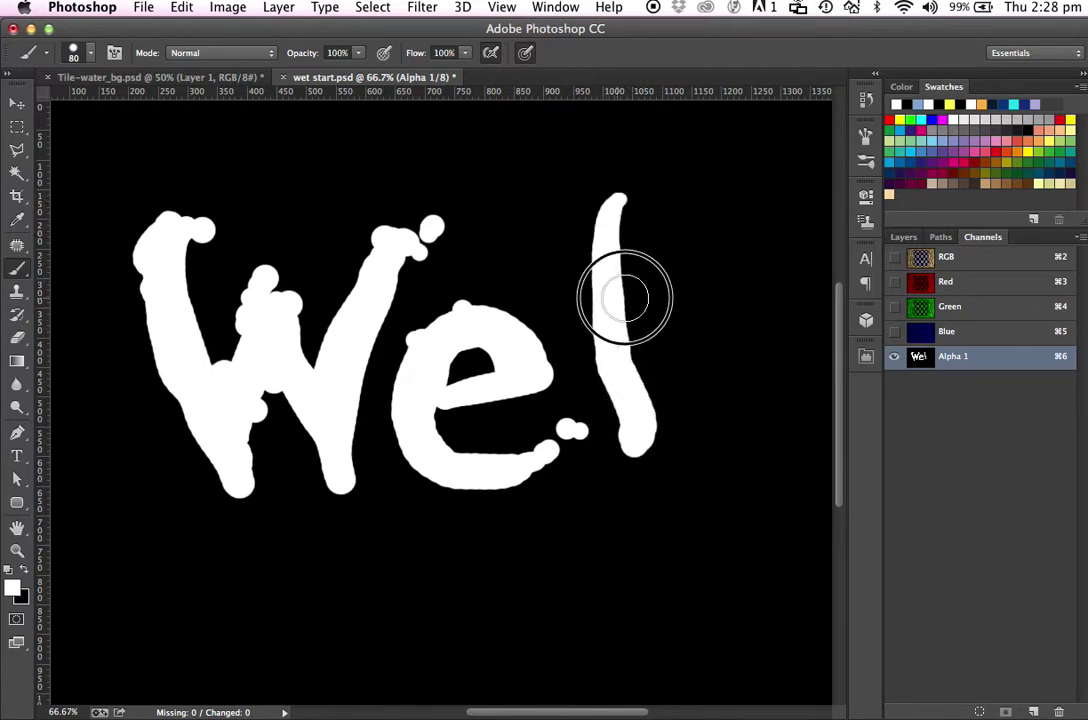
pyautogui.moveTo(562, 297)
pyautogui.mouseDown()
pyautogui.moveTo(638, 307)
pyautogui.moveTo(618, 304)
pyautogui.moveTo(673, 273)
pyautogui.moveTo(652, 290)
pyautogui.moveTo(614, 285)
pyautogui.moveTo(679, 263)
pyautogui.moveTo(650, 248)
pyautogui.moveTo(621, 271)
pyautogui.moveTo(620, 213)
pyautogui.moveTo(609, 287)
pyautogui.moveTo(643, 421)
pyautogui.mouseUp()
pyautogui.moveTo(638, 302)
pyautogui.mouseDown()
pyautogui.moveTo(644, 413)
pyautogui.moveTo(627, 454)
pyautogui.moveTo(644, 454)
pyautogui.moveTo(681, 420)
pyautogui.mouseUp()
pyautogui.click(674, 380)
pyautogui.click(612, 191)
pyautogui.click(586, 186)
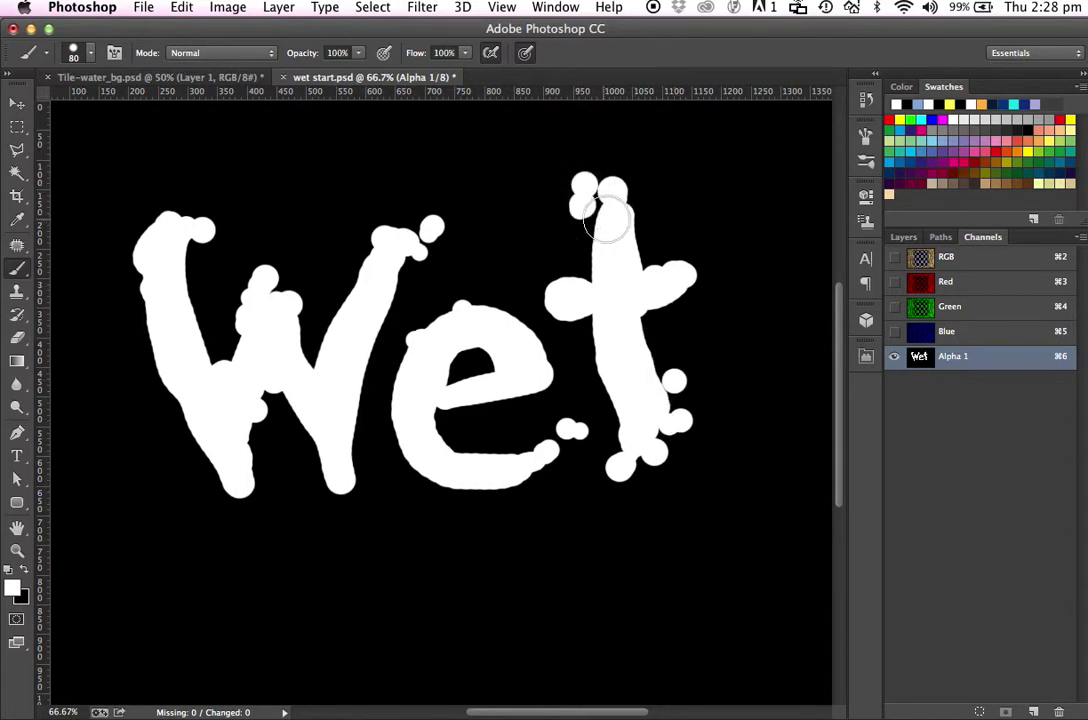
pyautogui.click(566, 254)
pyautogui.click(632, 200)
pyautogui.click(705, 252)
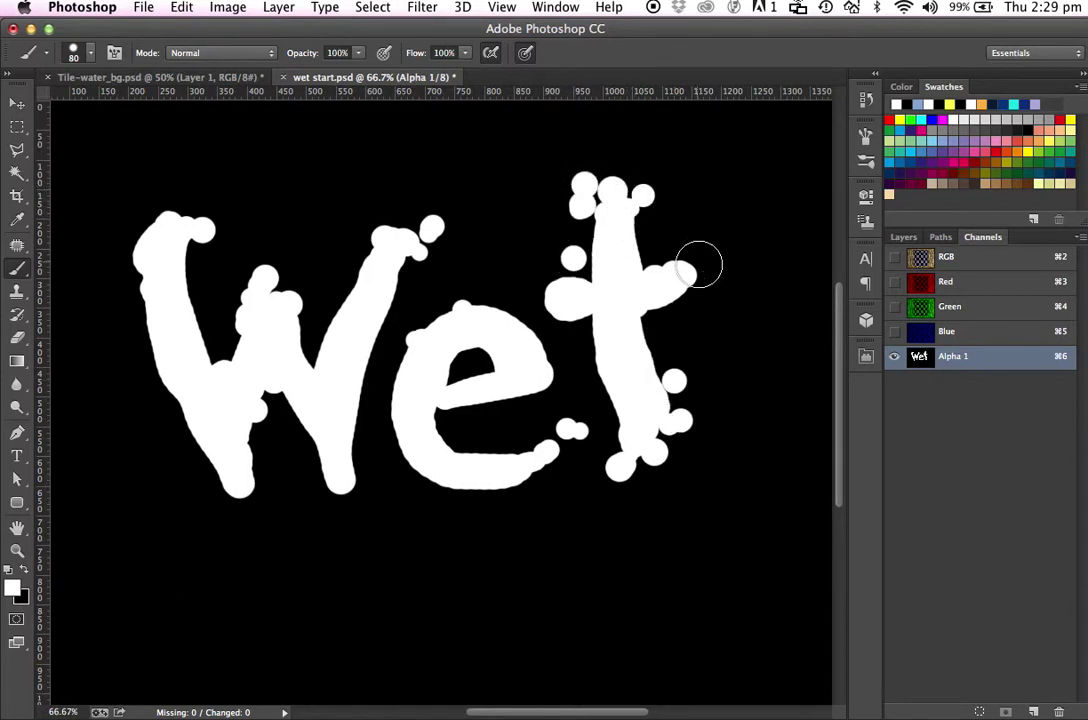
pyautogui.click(544, 272)
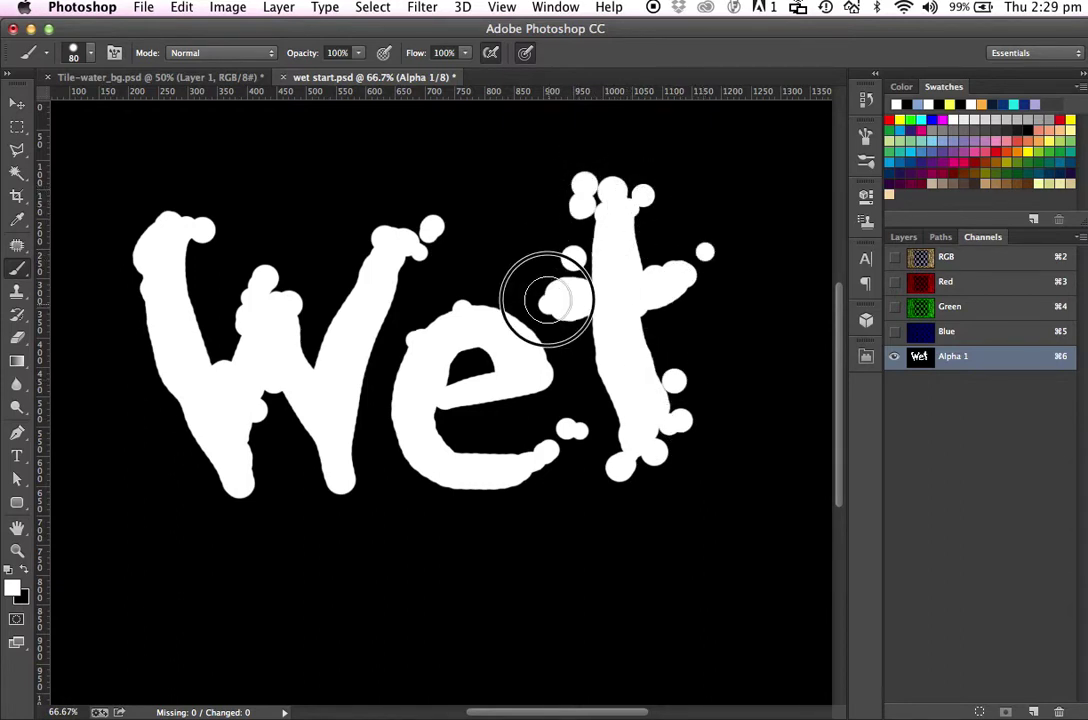
# - Dab more white blobs along the W's right arm and the edges of the e, plus separate droplets above the e
pyautogui.click(401, 284)
pyautogui.click(350, 266)
pyautogui.click(354, 243)
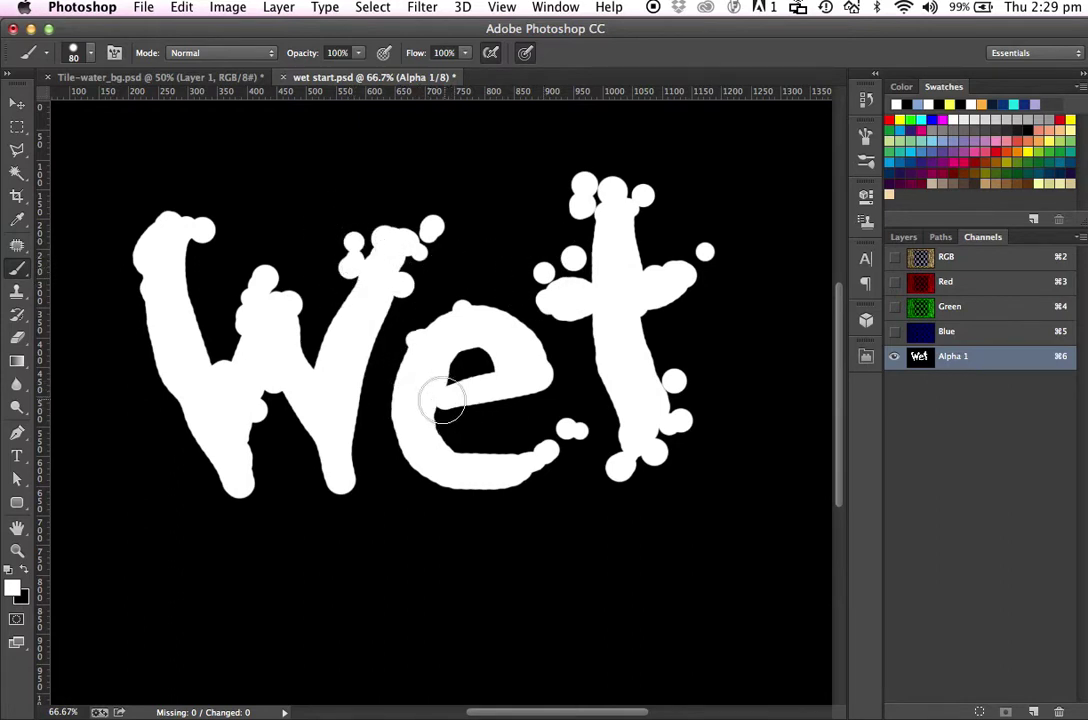
pyautogui.click(450, 452)
pyautogui.click(553, 372)
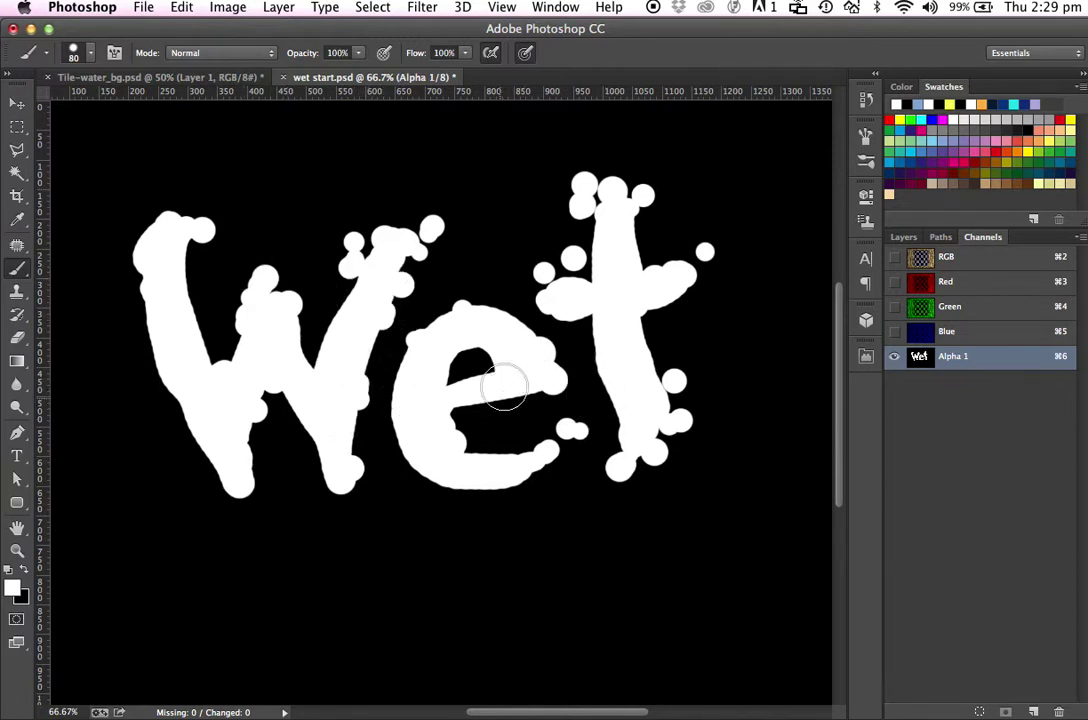
pyautogui.click(398, 367)
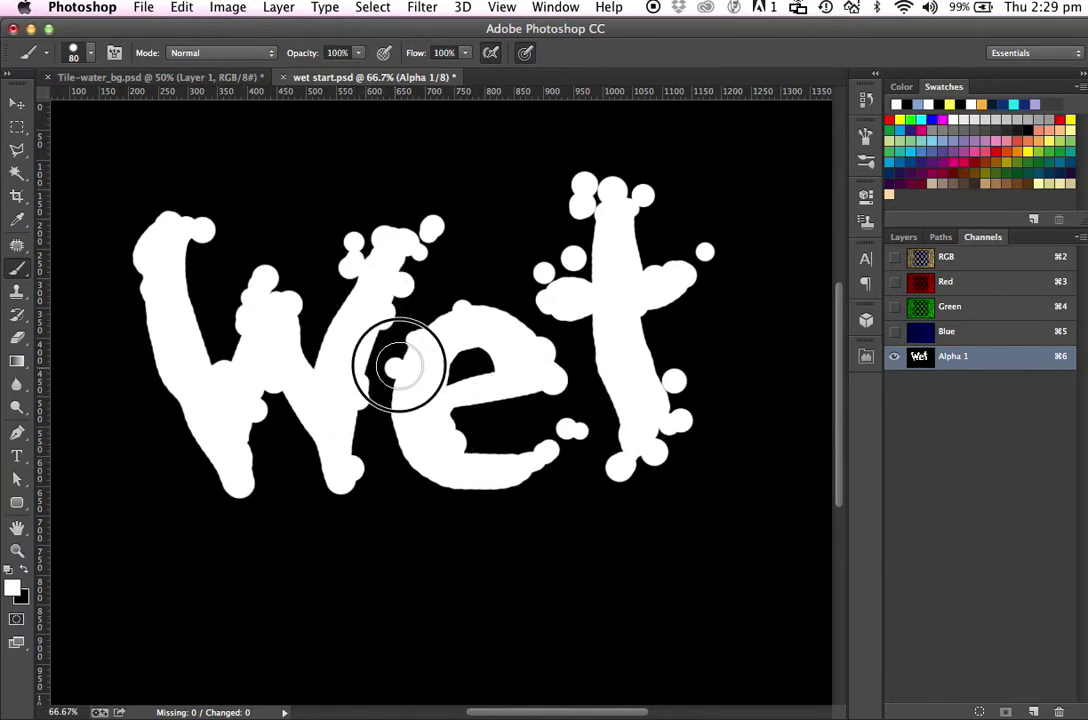
pyautogui.click(483, 287)
pyautogui.click(505, 256)
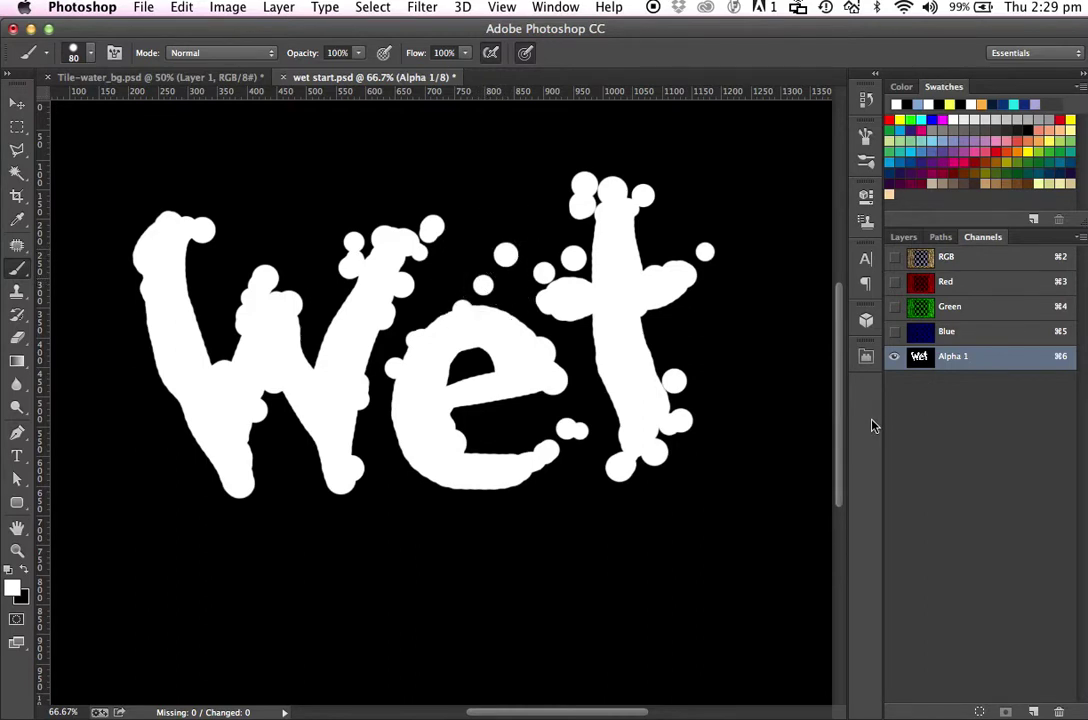
# - Rename the Alpha 1 channel as "wet"
pyautogui.doubleClick(957, 357)
pyautogui.write('Wet')
pyautogui.press('Return')
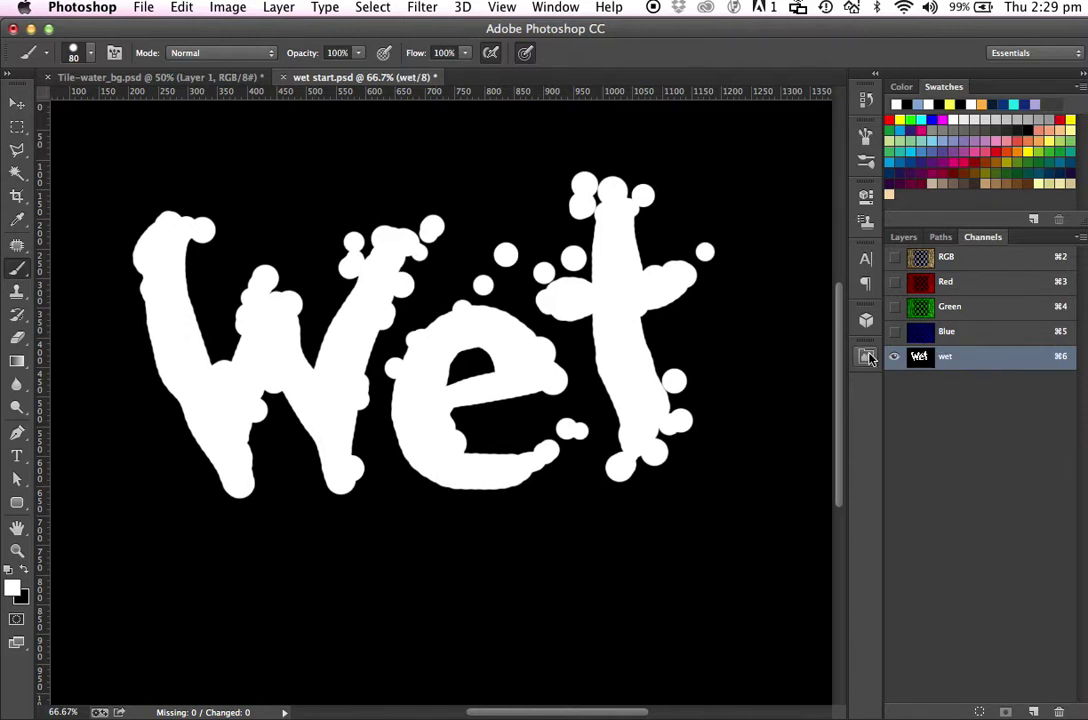
pyautogui.click(867, 358)
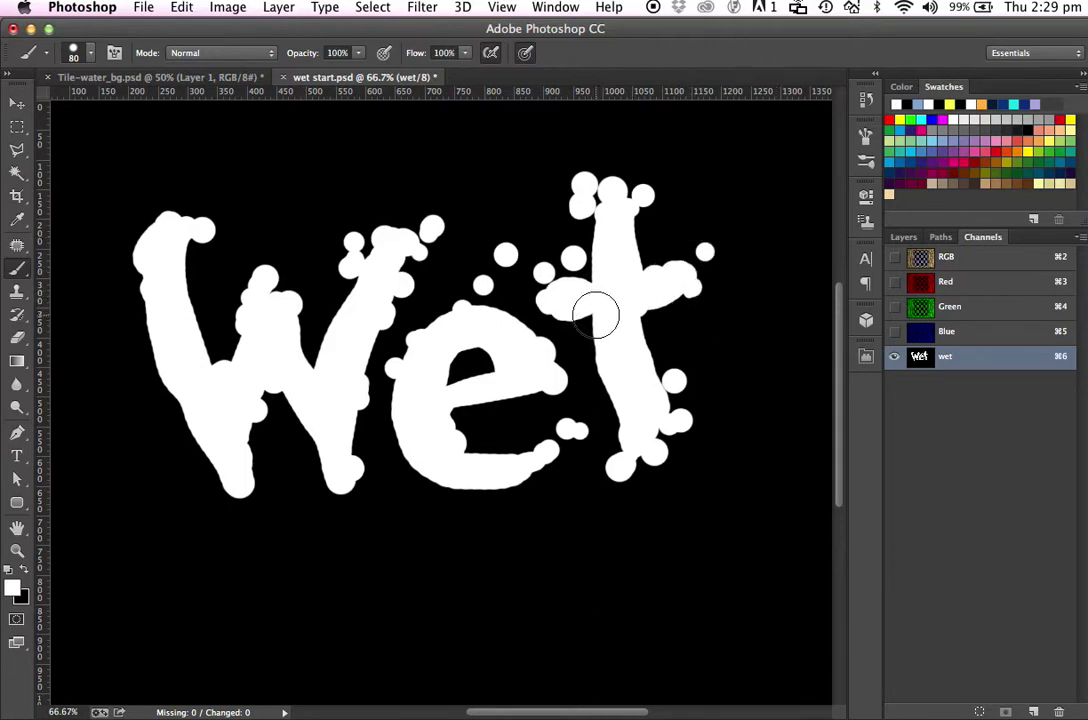
# - Duplicate the wet channel and name the copy "wet blur"
pyautogui.moveTo(988, 365); pyautogui.dragTo(1031, 703)
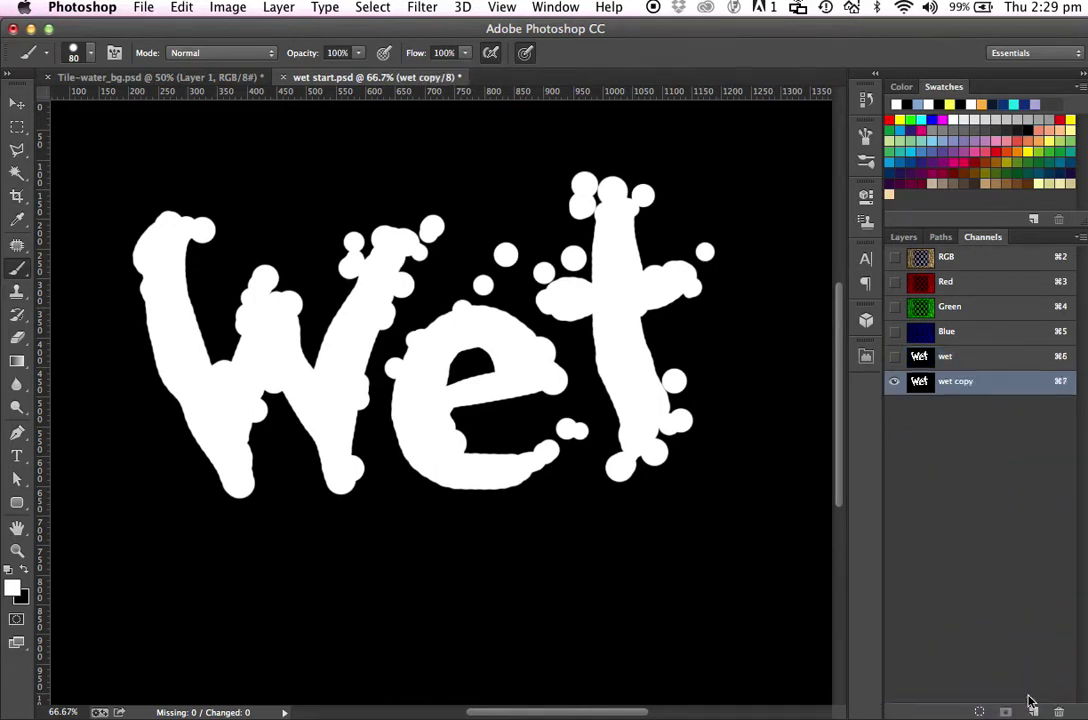
pyautogui.doubleClick(963, 382)
pyautogui.moveTo(975, 381); pyautogui.dragTo(960, 382)
pyautogui.write('b')
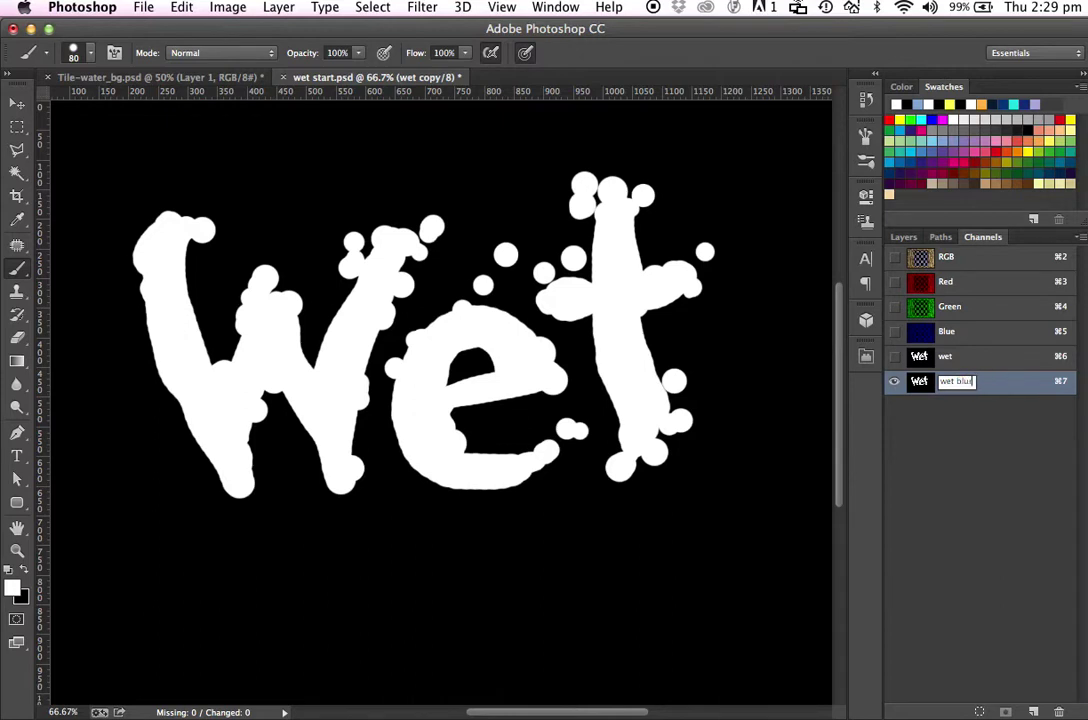
pyautogui.write('lur')
pyautogui.press('Return')
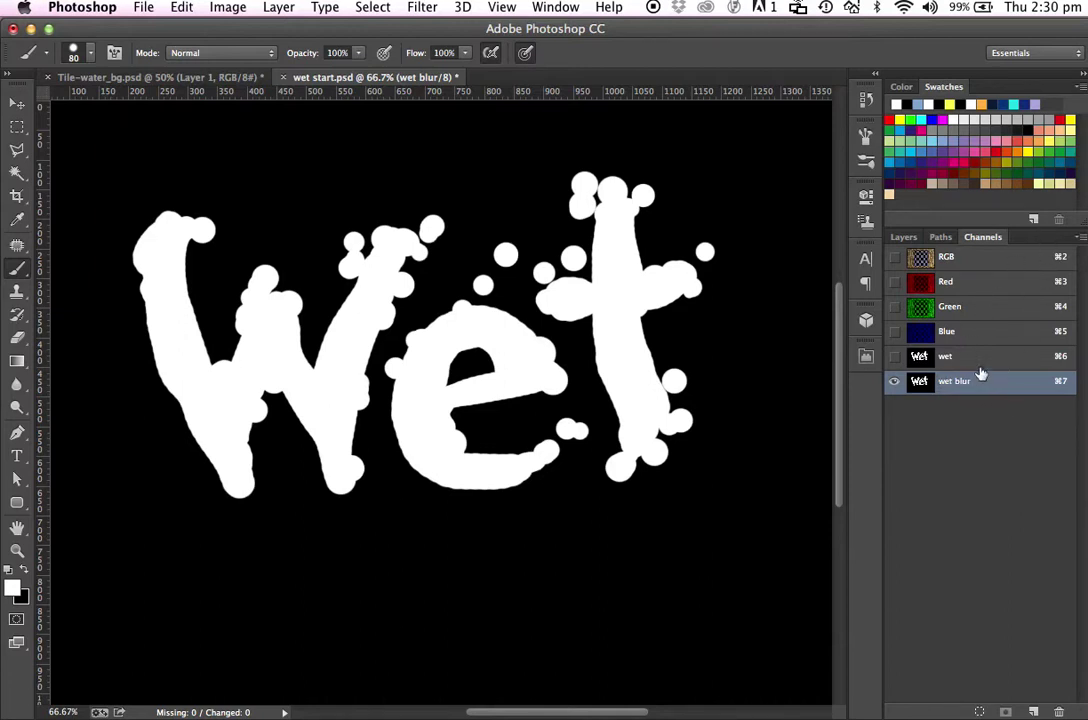
# - Start duplicating the wet blur channel and name the copy "wet blur"
pyautogui.click(1079, 238)
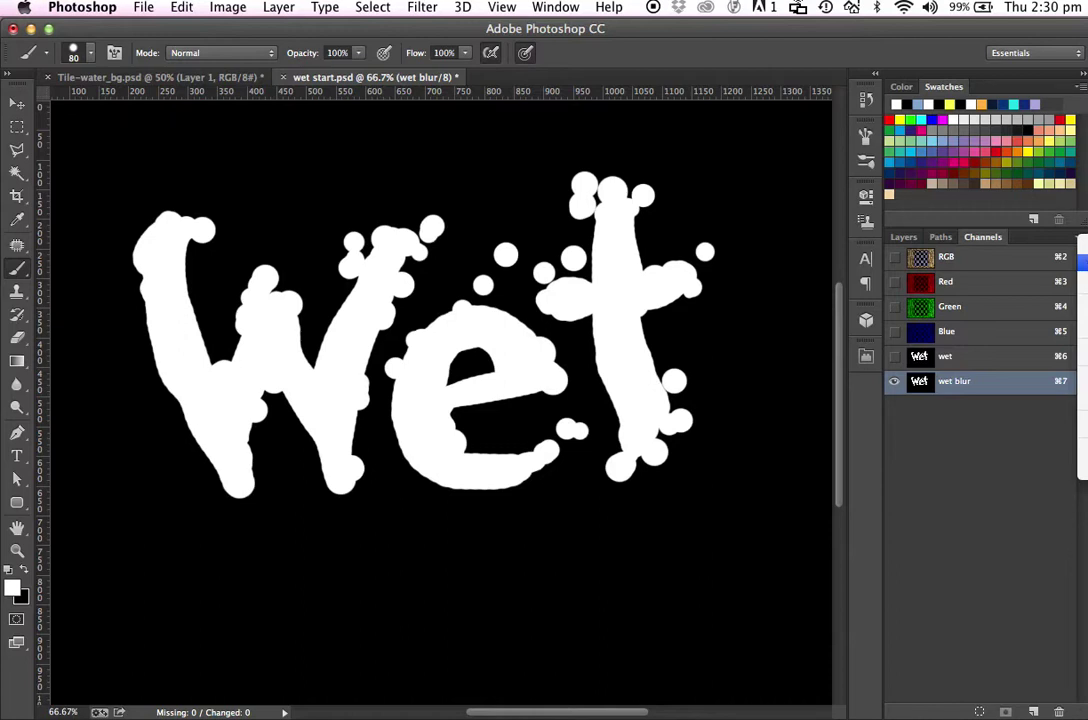
pyautogui.click(1083, 263)
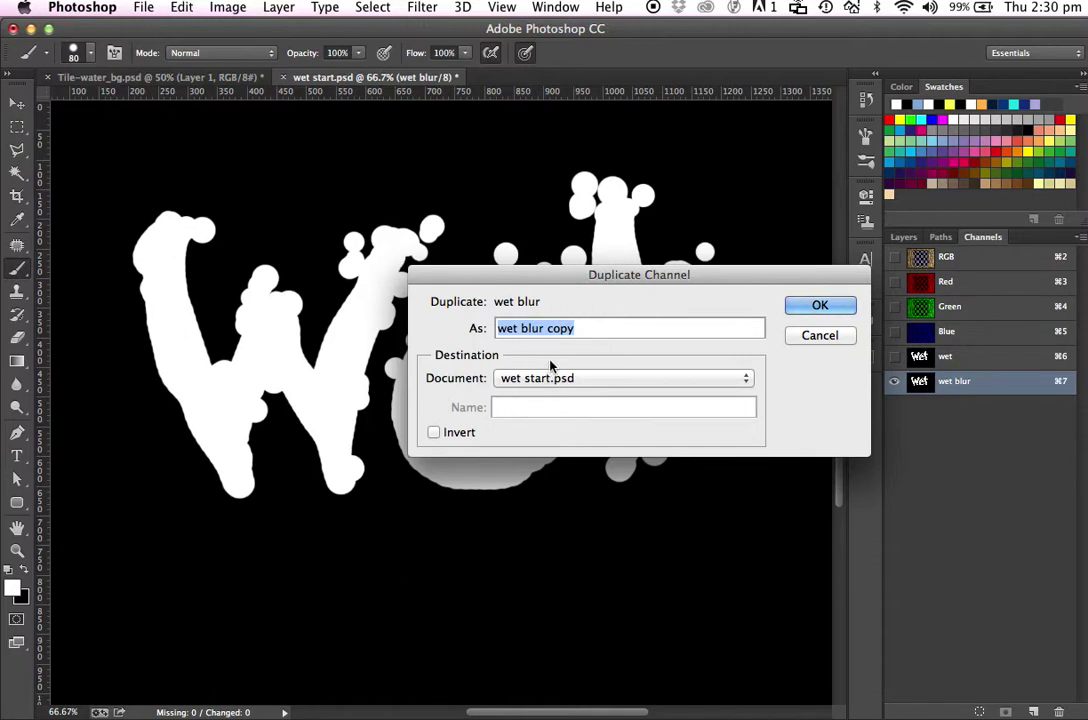
pyautogui.moveTo(573, 273); pyautogui.dragTo(576, 253)
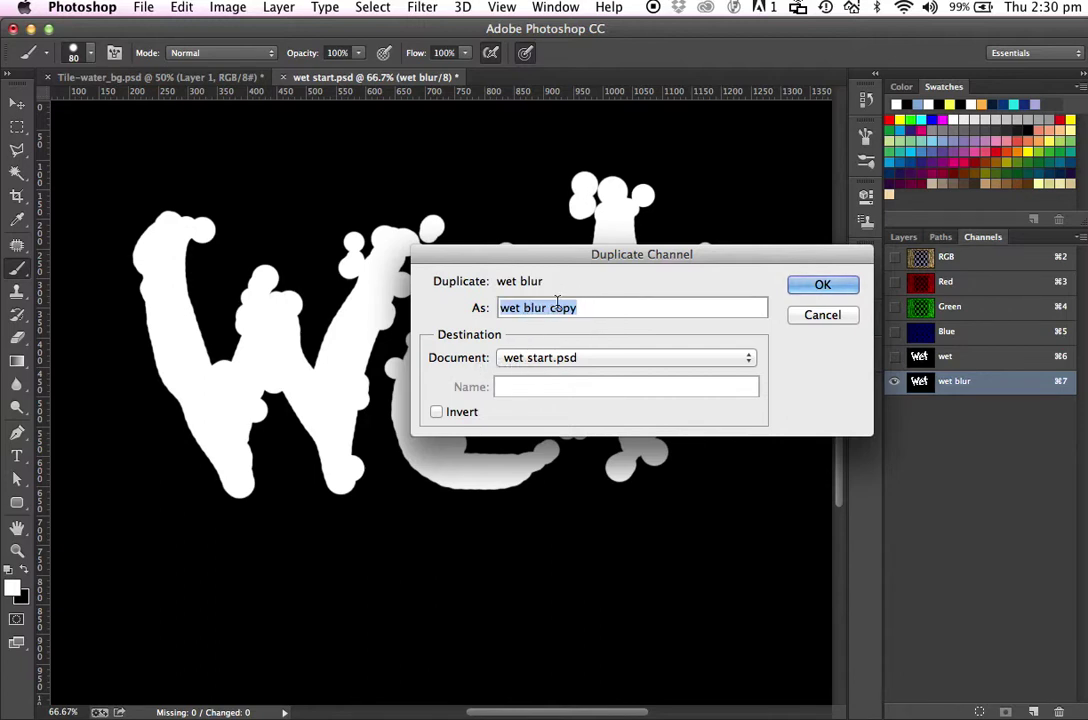
pyautogui.press('BackSpace')
pyautogui.write('wet blur')
pyautogui.click(518, 308)
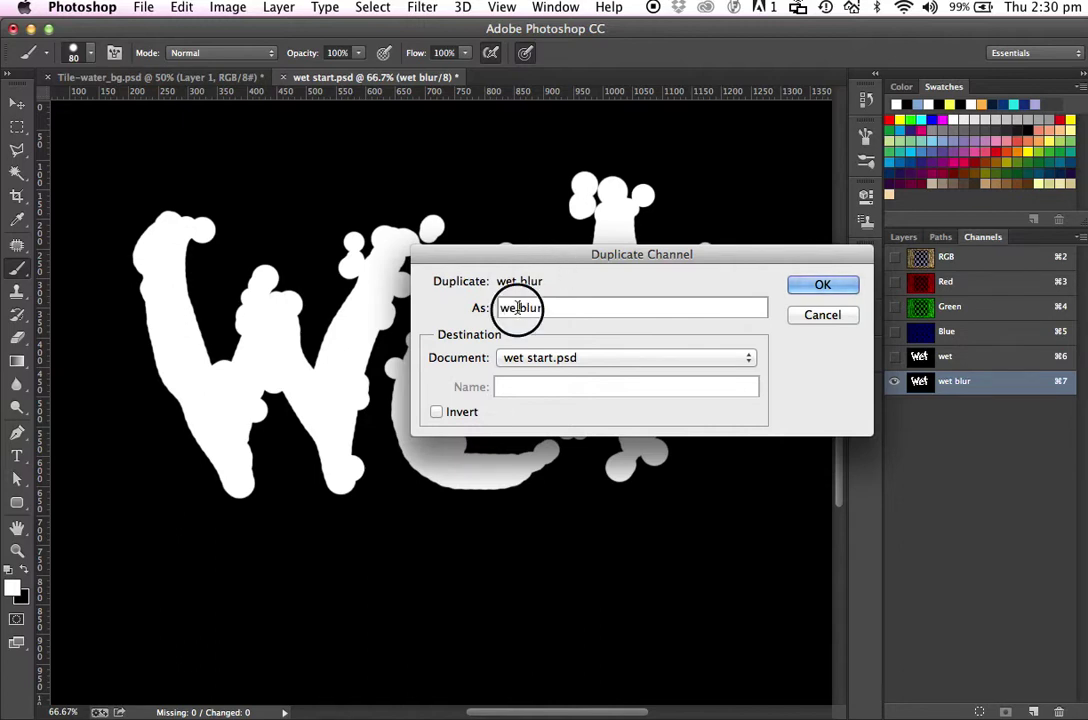
pyautogui.click(510, 308)
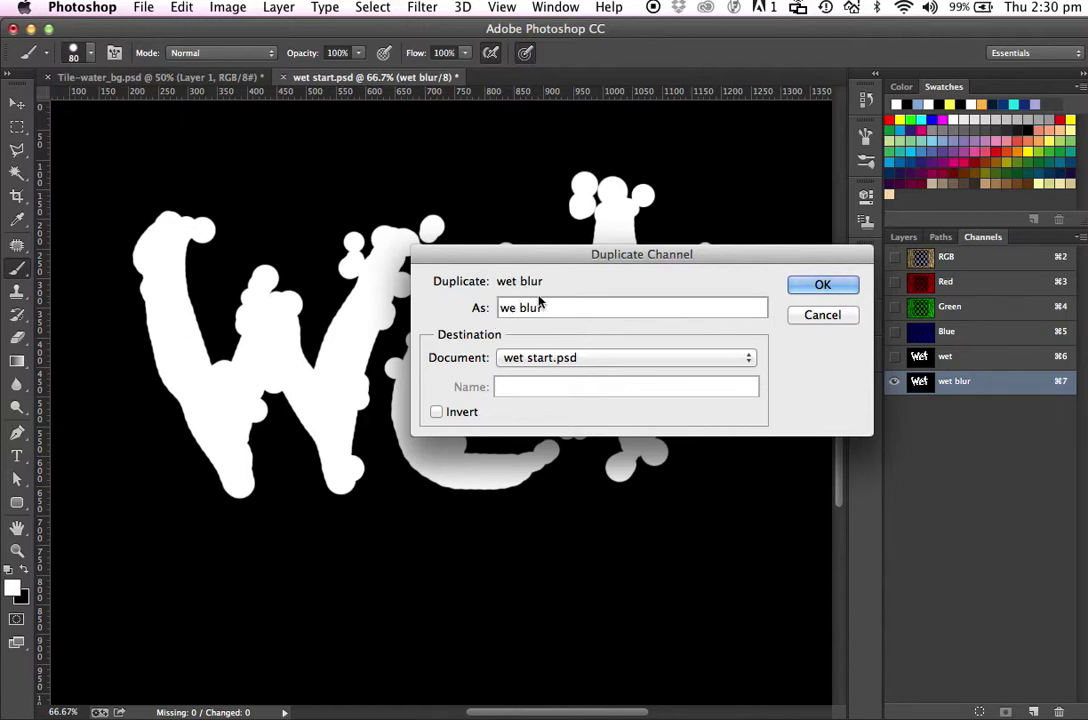
pyautogui.write('t')
# - Send the duplicated channel to a new document named "wet blur"
pyautogui.moveTo(559, 360); pyautogui.dragTo(486, 386)
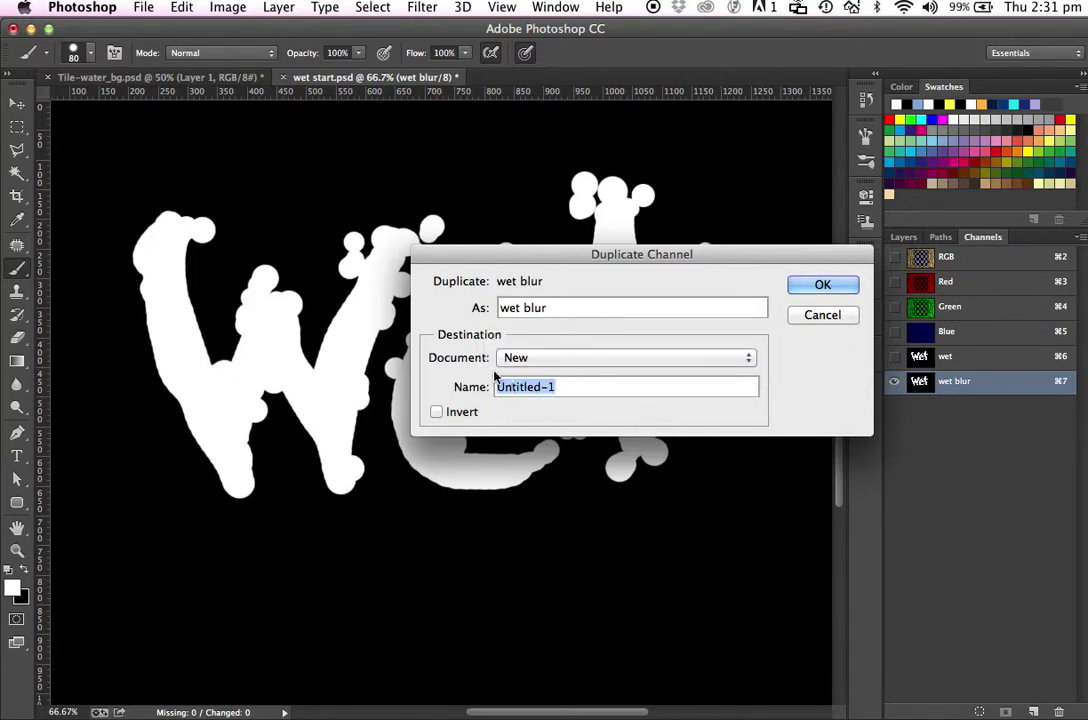
pyautogui.write('wet')
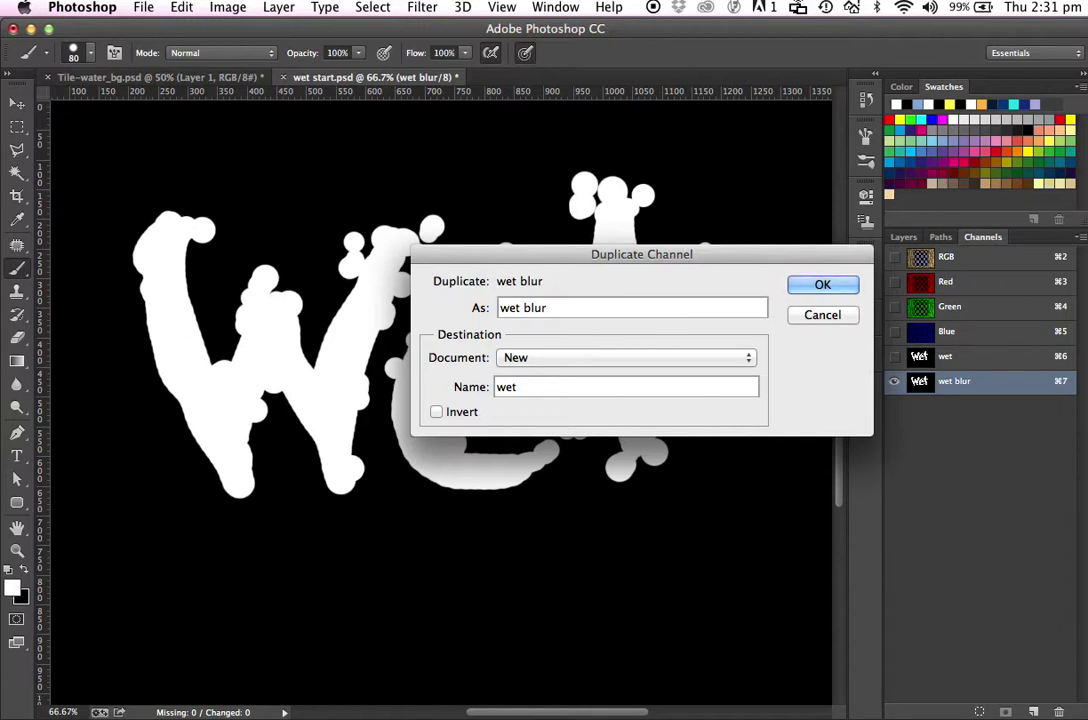
pyautogui.write(' blur')
pyautogui.click(824, 287)
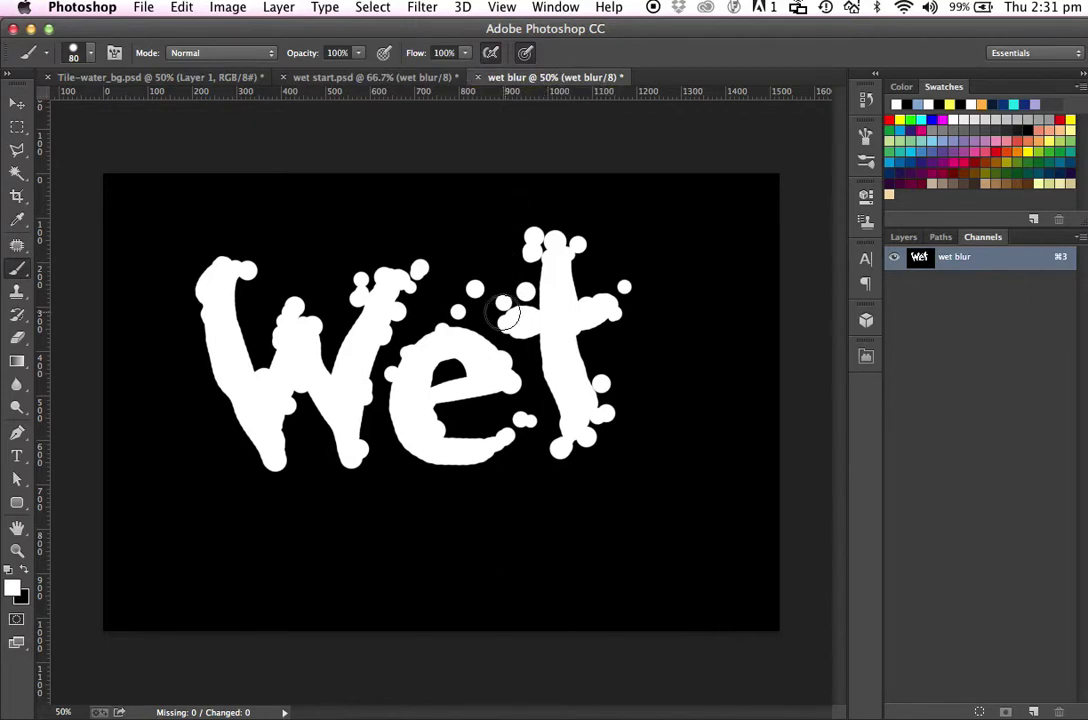
pyautogui.moveTo(521, 298); pyautogui.dragTo(522, 316)
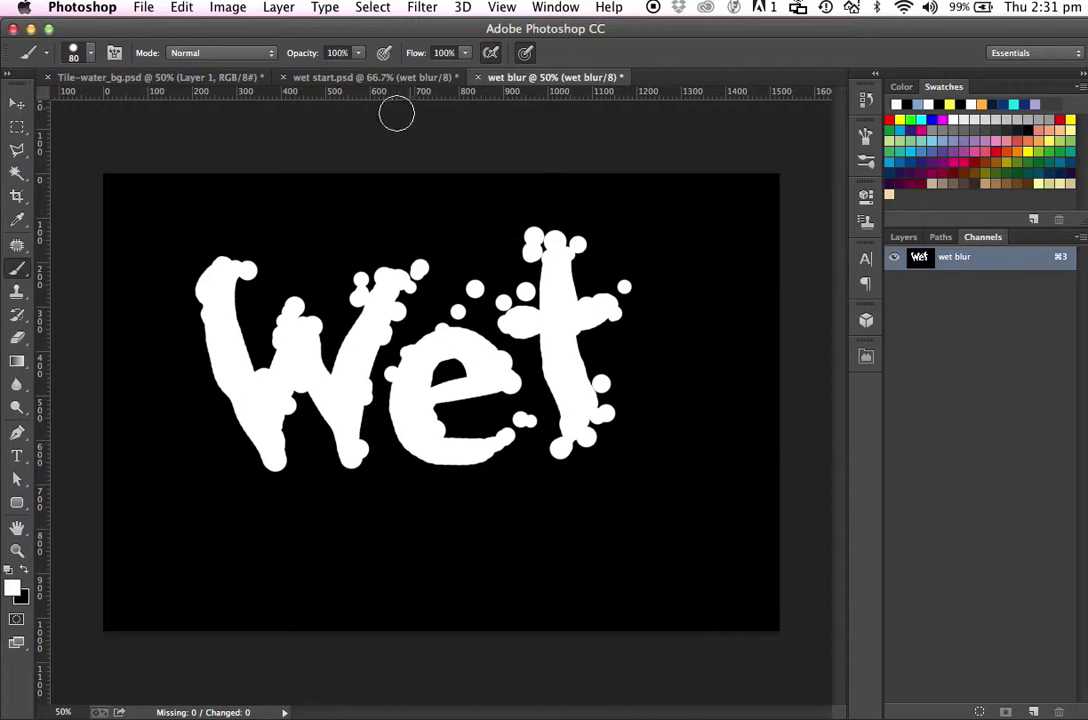
# - Return to wet start.psd and apply a Gaussian Blur with a 4.5-pixel radius to its wet blur channel
pyautogui.click(397, 77)
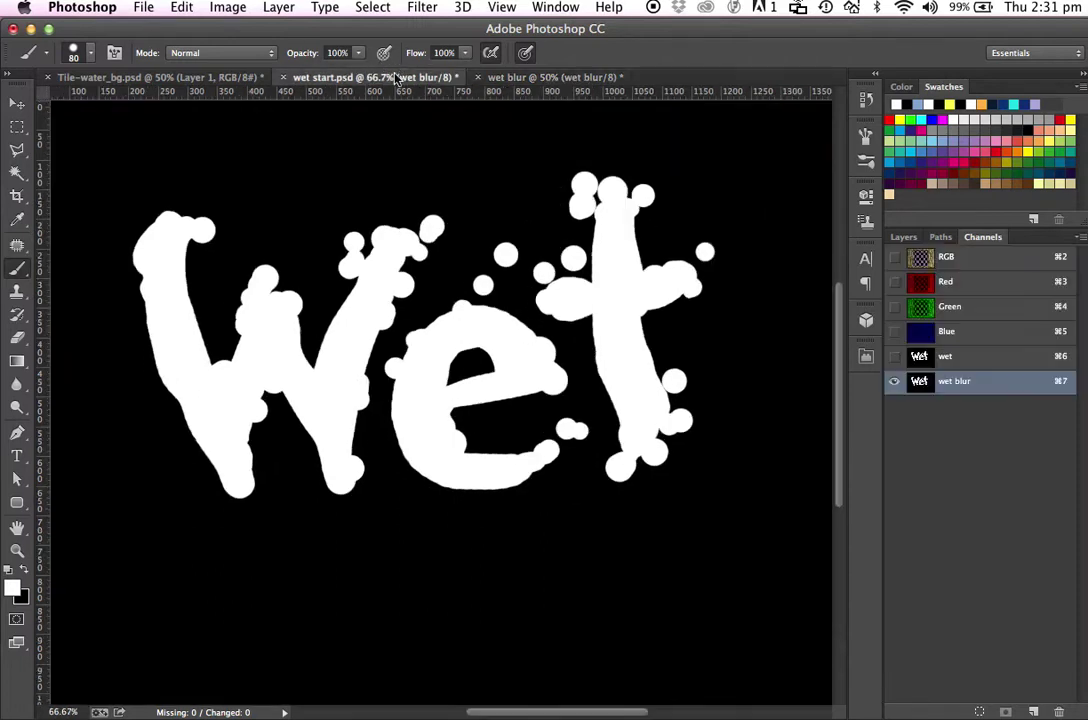
pyautogui.click(422, 7)
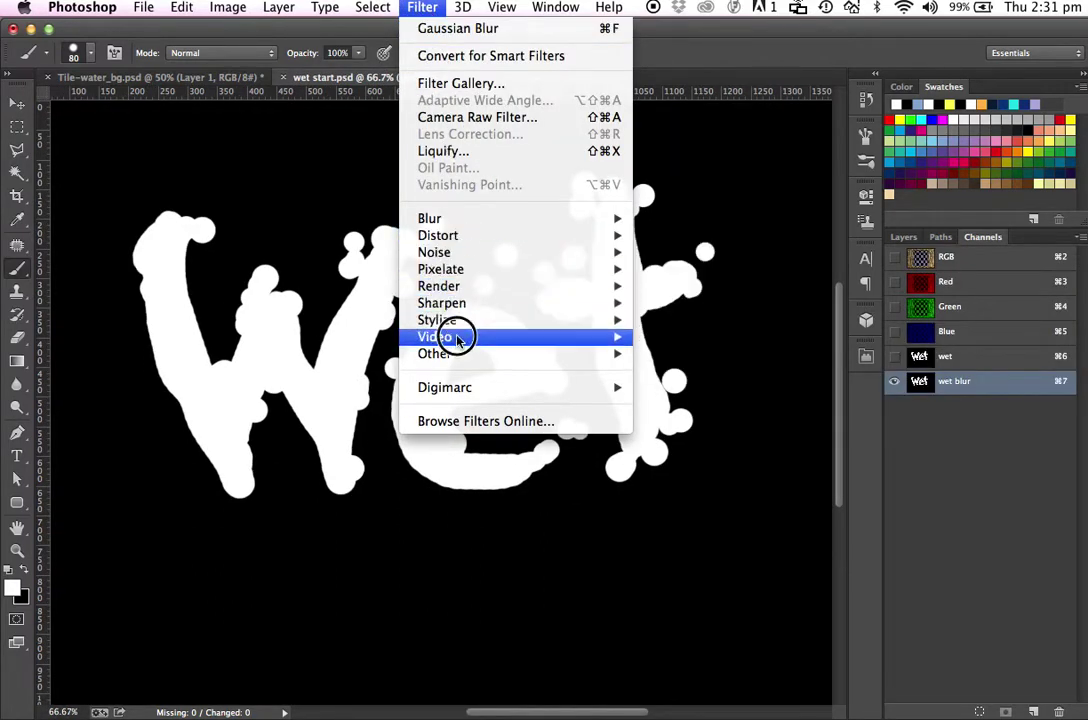
pyautogui.moveTo(445, 255)
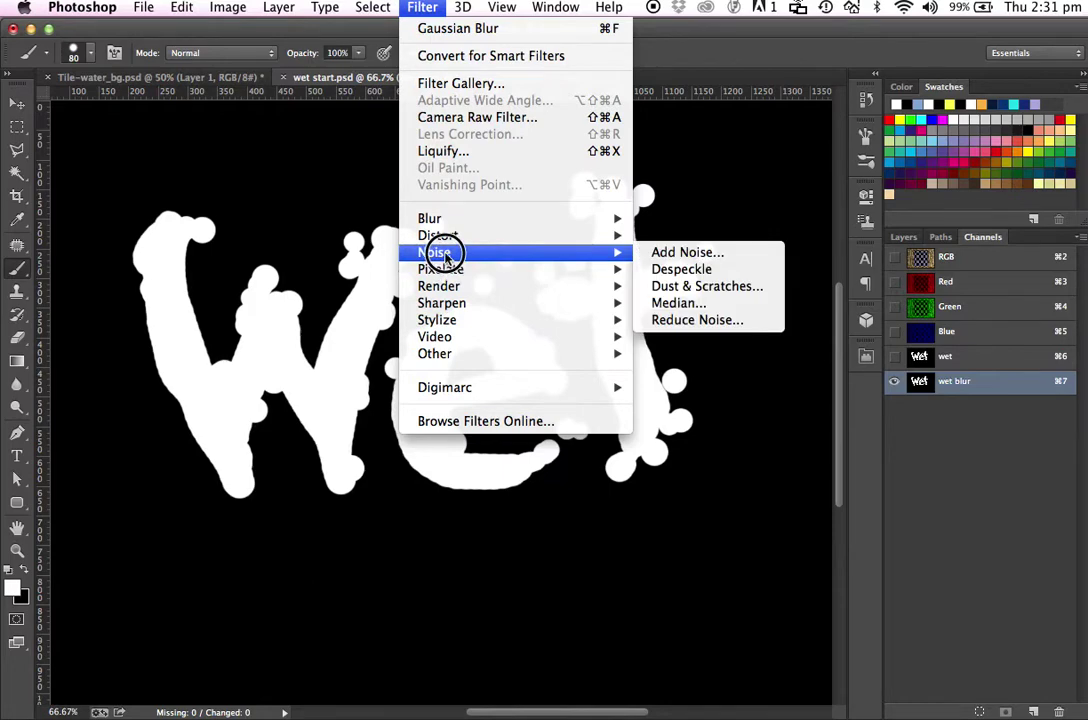
pyautogui.moveTo(440, 218)
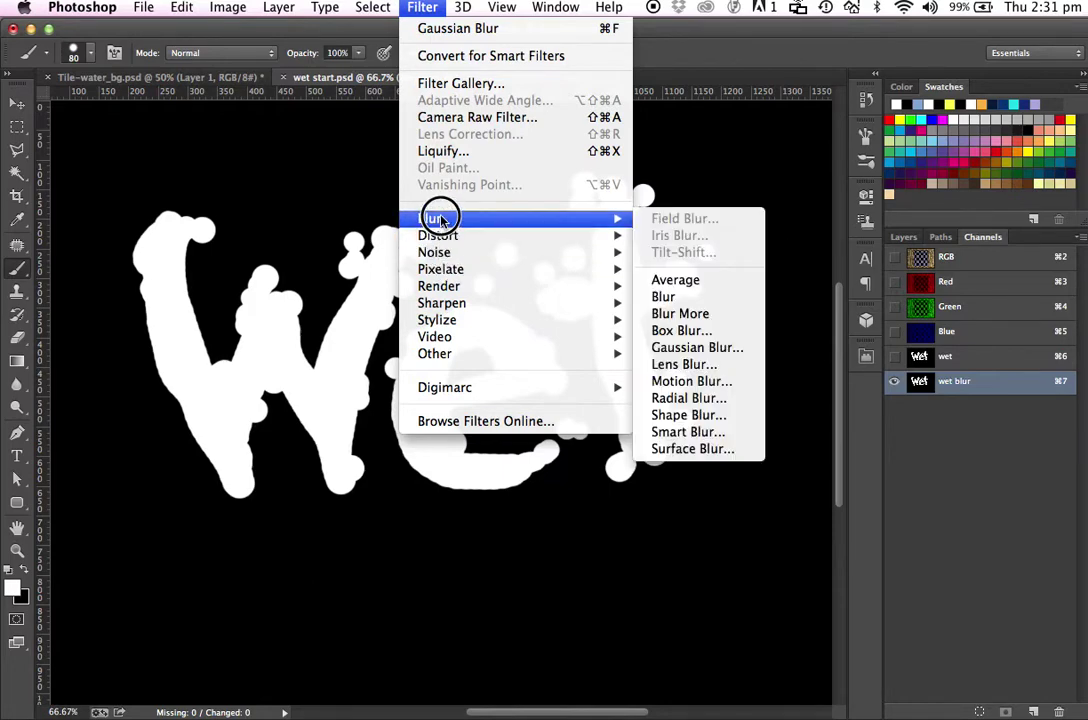
pyautogui.click(700, 348)
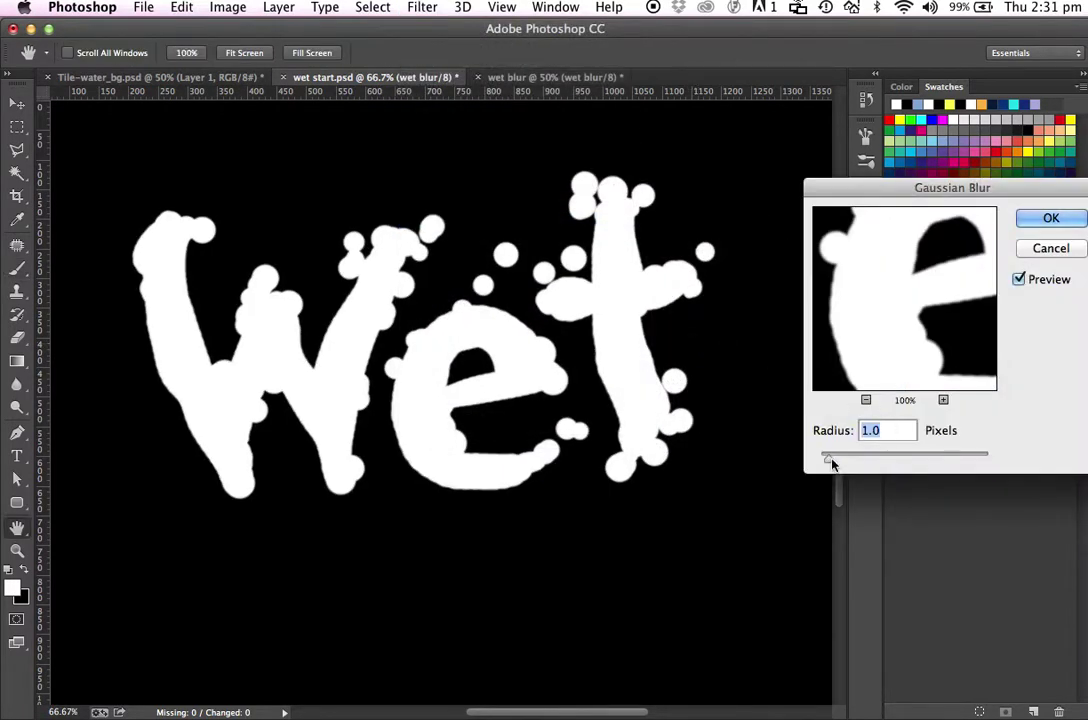
pyautogui.moveTo(831, 463); pyautogui.dragTo(862, 459)
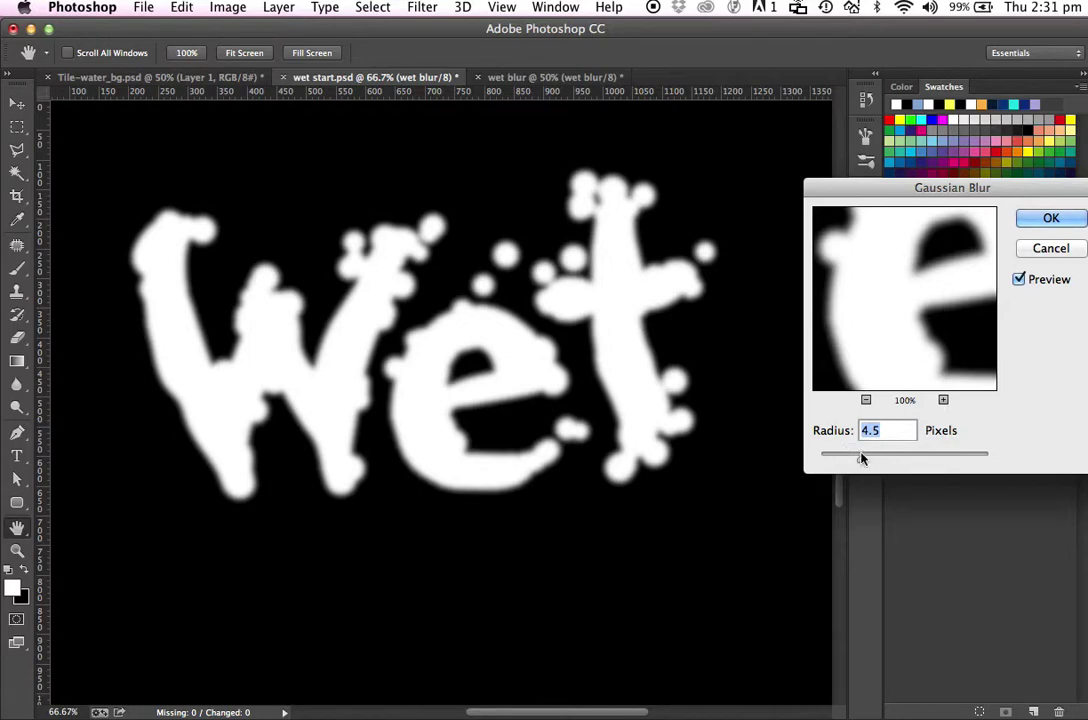
pyautogui.click(1054, 220)
pyautogui.press('b')
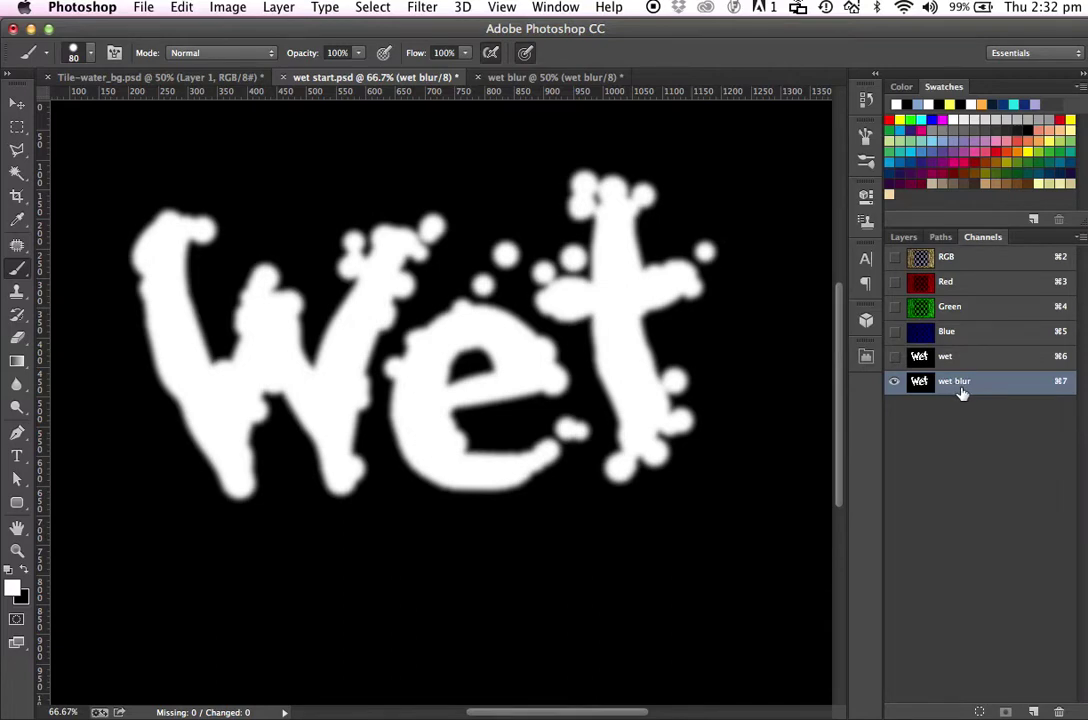
# - Switch to the wet blur document and repeat the last Gaussian Blur on its channel
pyautogui.click(550, 77)
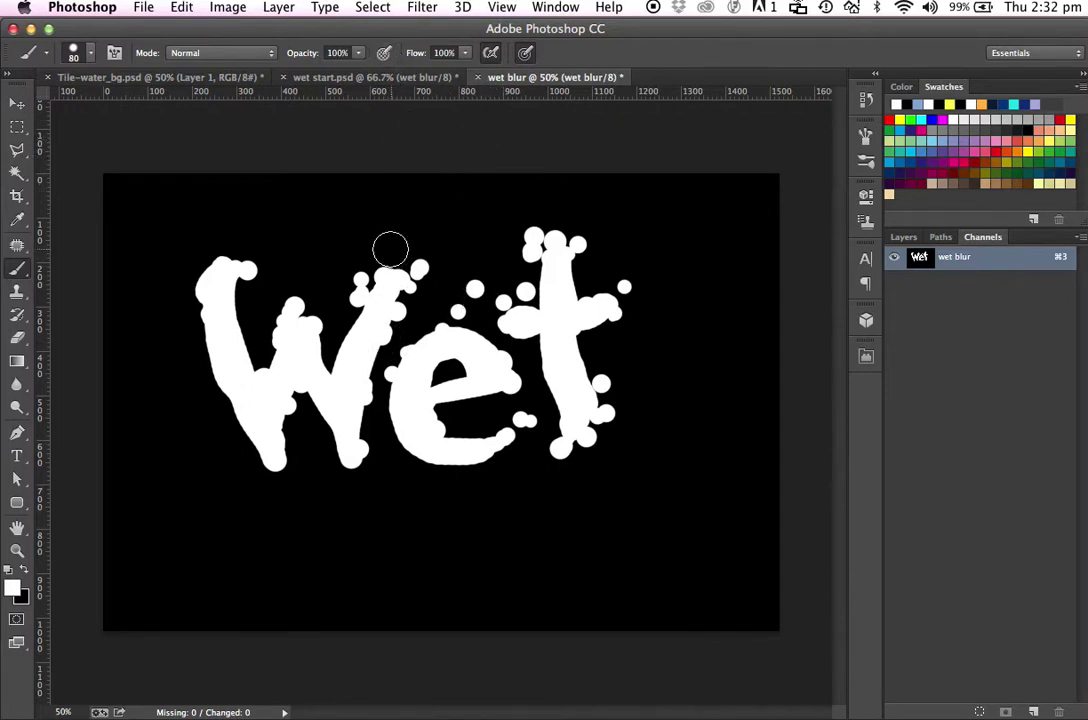
pyautogui.click(424, 8)
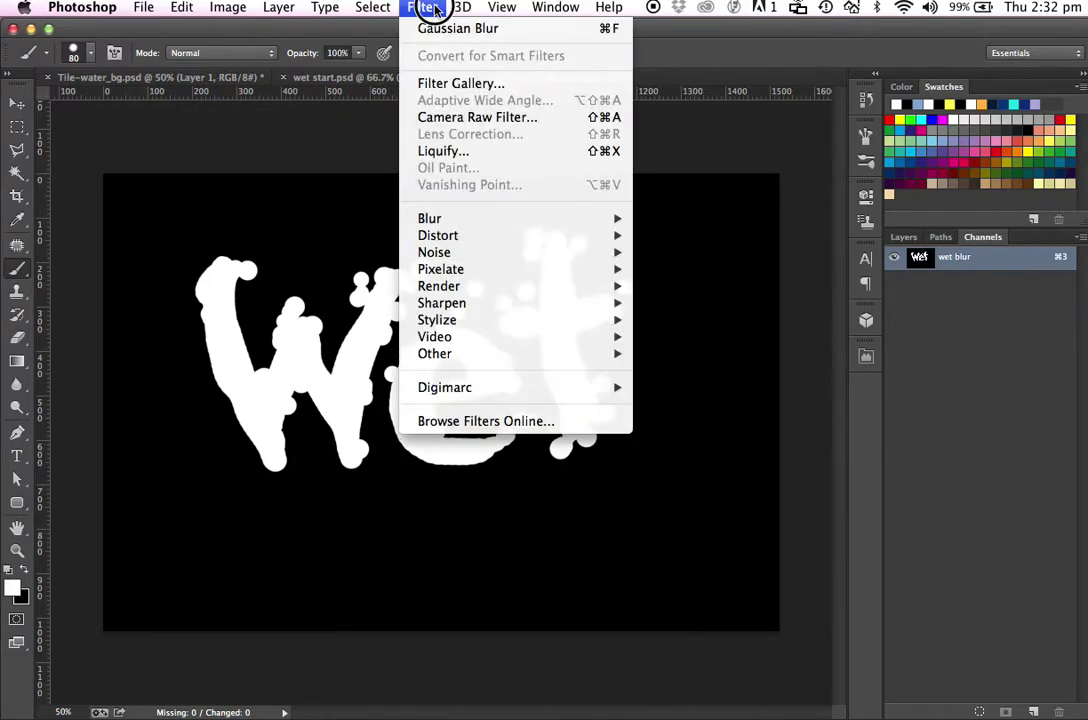
pyautogui.click(430, 28)
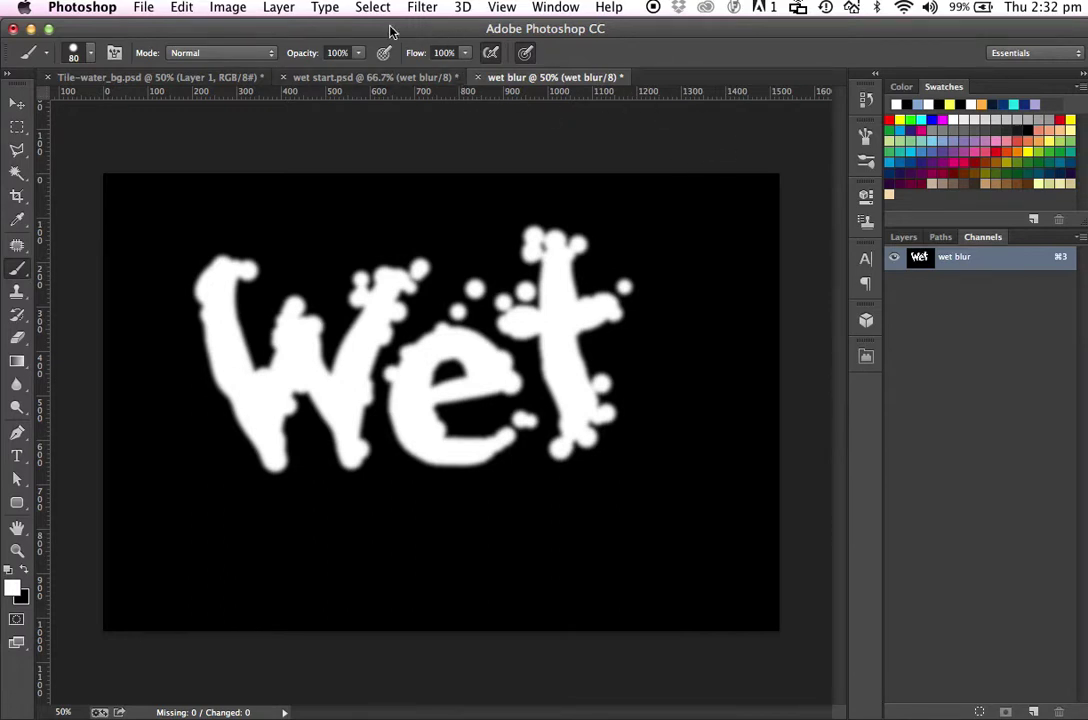
# - Apply a second Gaussian Blur to the wet blur document's channel with a radius slightly above 4.5 pixels
pyautogui.click(424, 10)
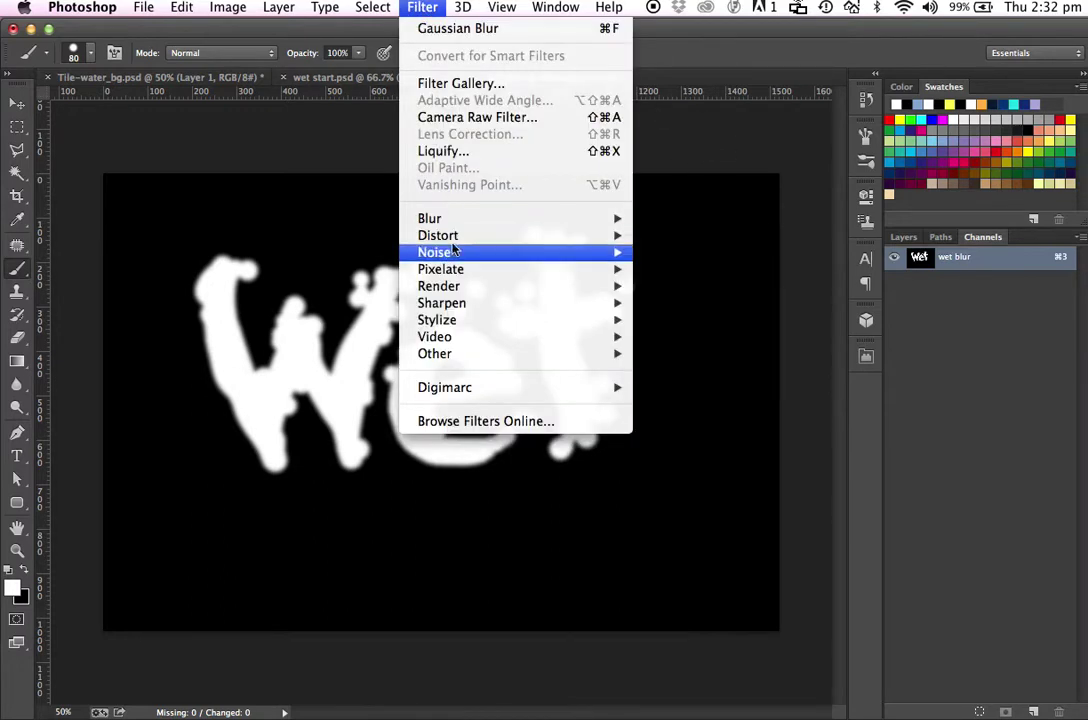
pyautogui.moveTo(464, 219)
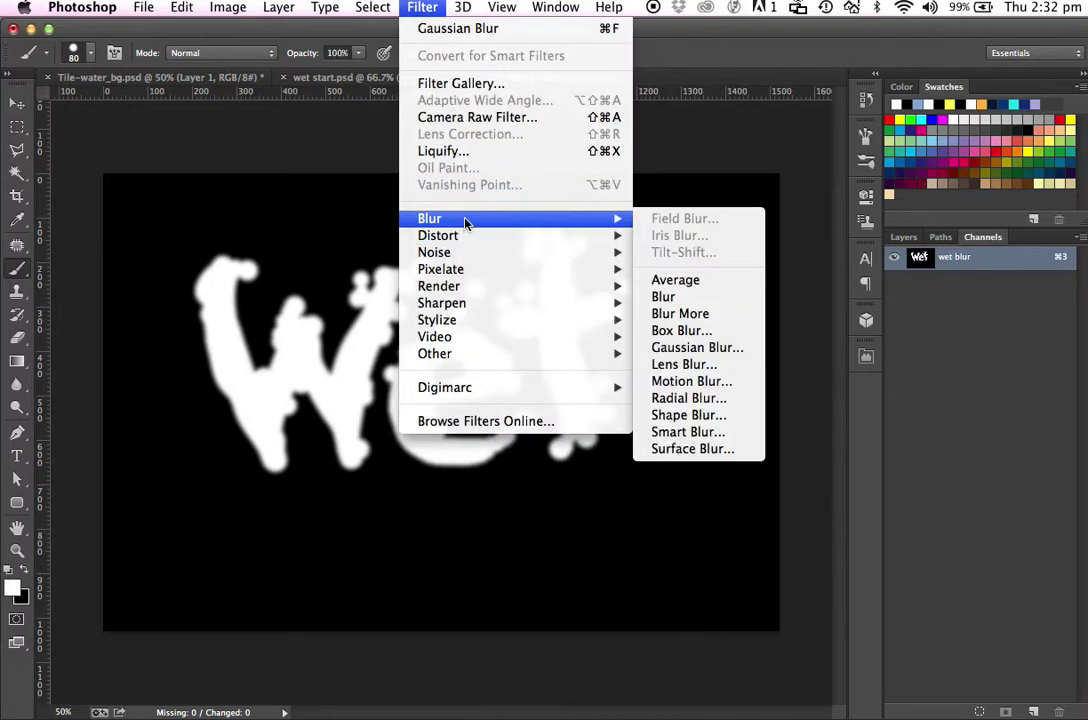
pyautogui.click(695, 349)
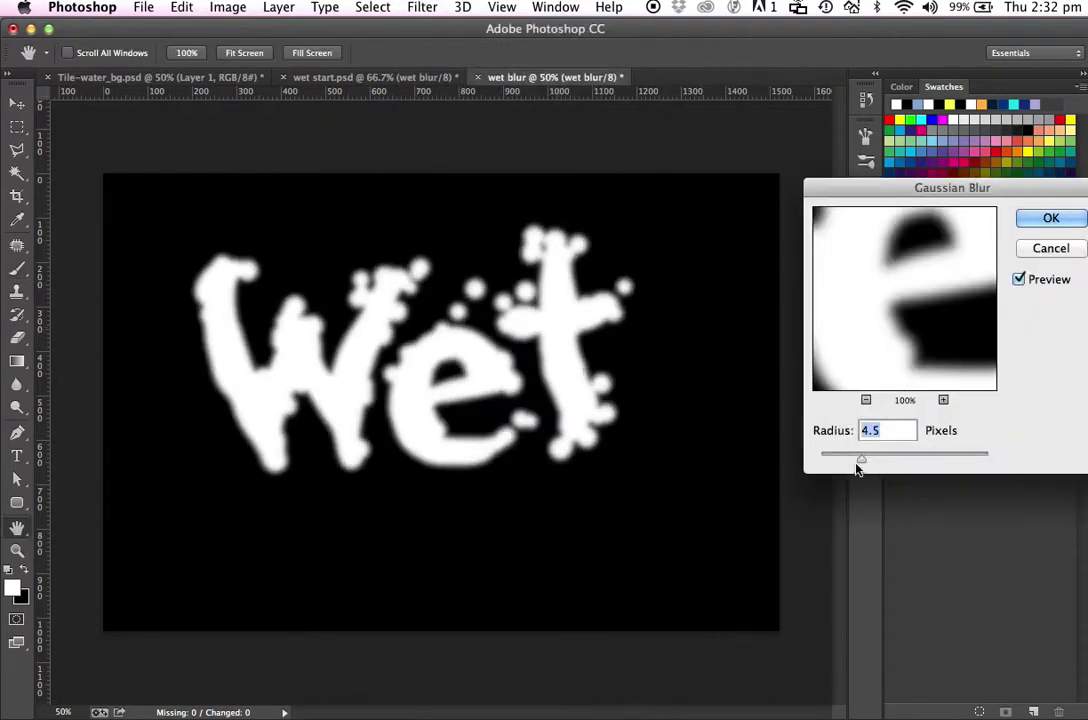
pyautogui.moveTo(857, 465); pyautogui.dragTo(867, 459)
pyautogui.click(1055, 217)
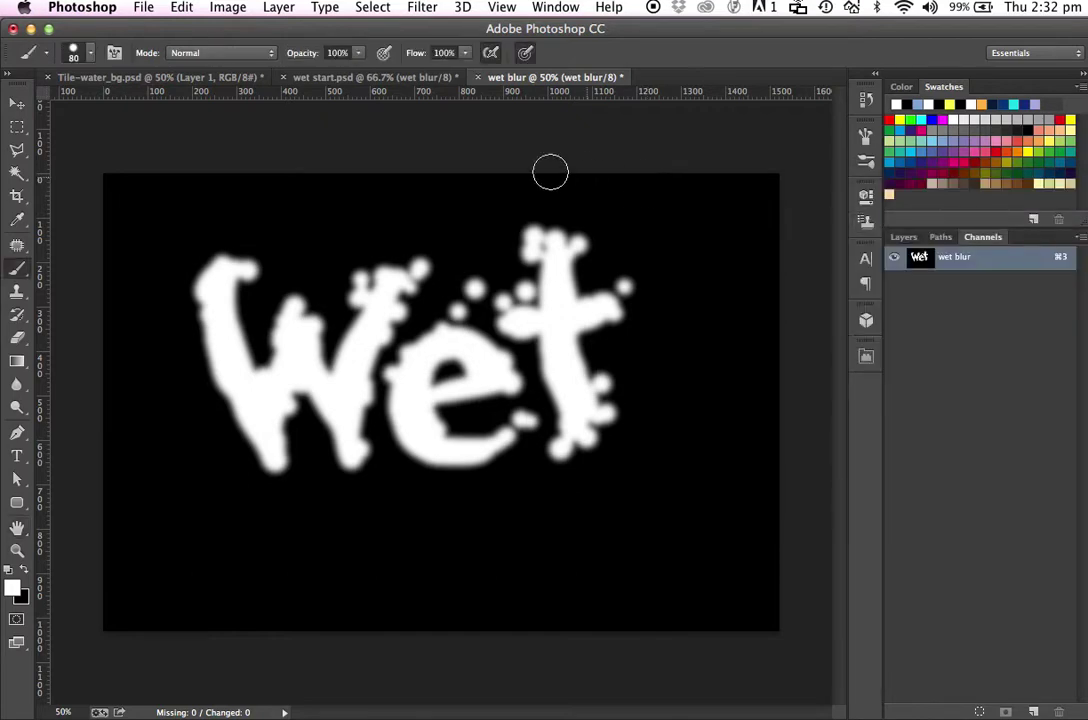
# - Save the document as wet blur.psd in the "water and emboss" folder, replacing the existing file, and close it
pyautogui.click(145, 8)
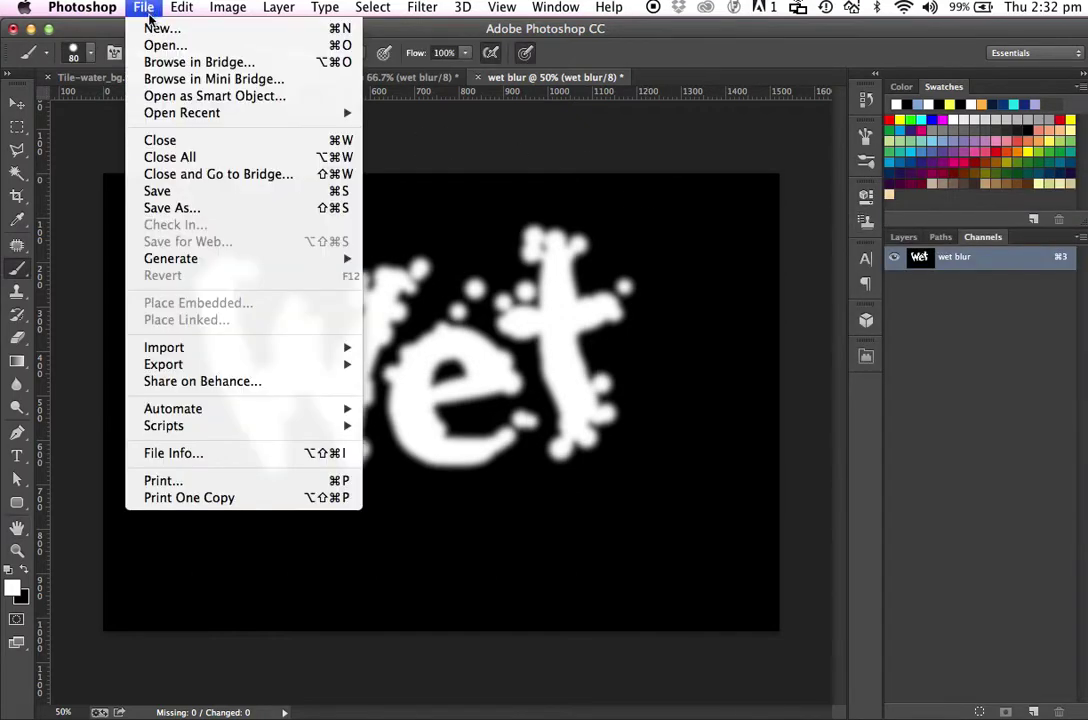
pyautogui.click(168, 194)
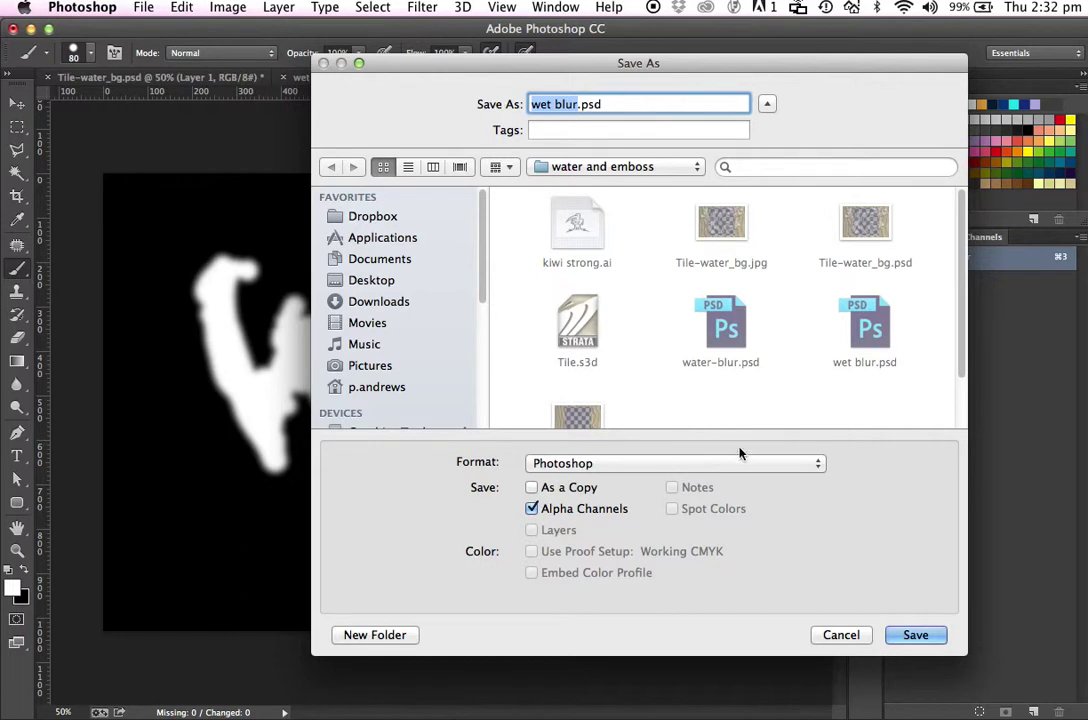
pyautogui.click(924, 637)
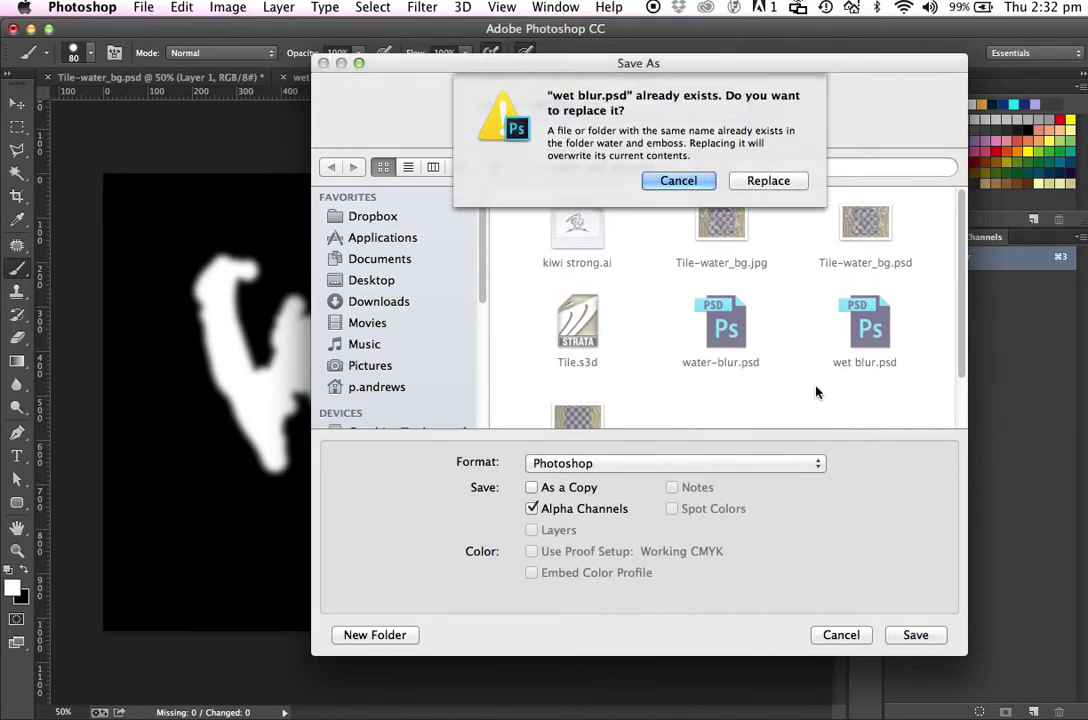
pyautogui.click(785, 180)
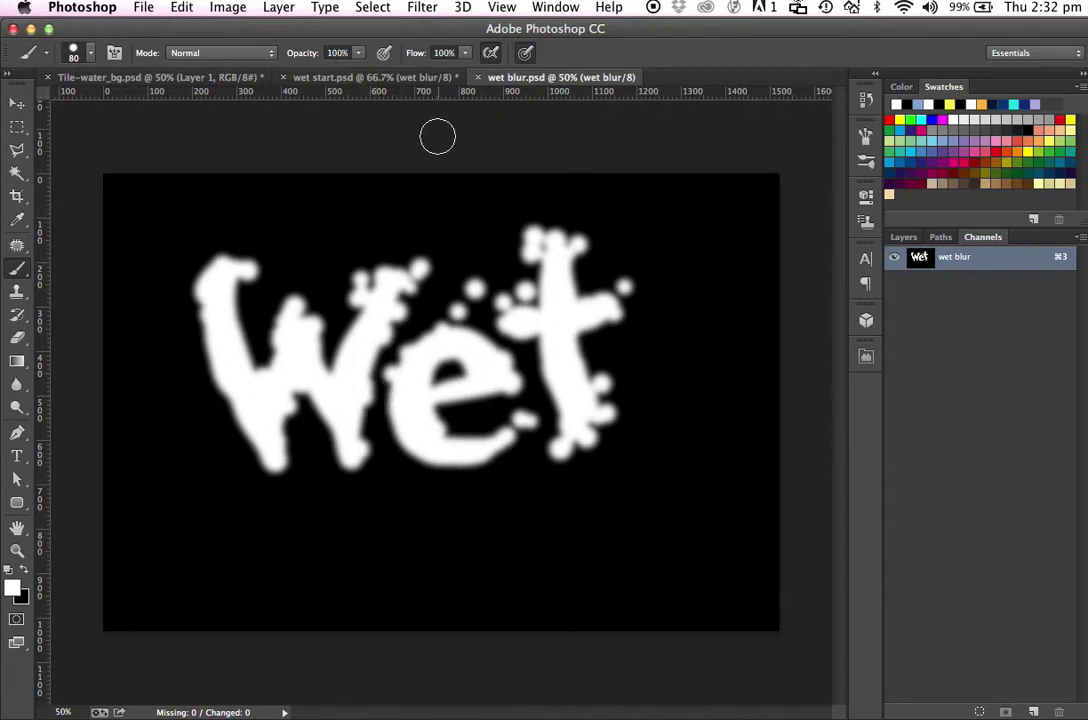
pyautogui.click(478, 78)
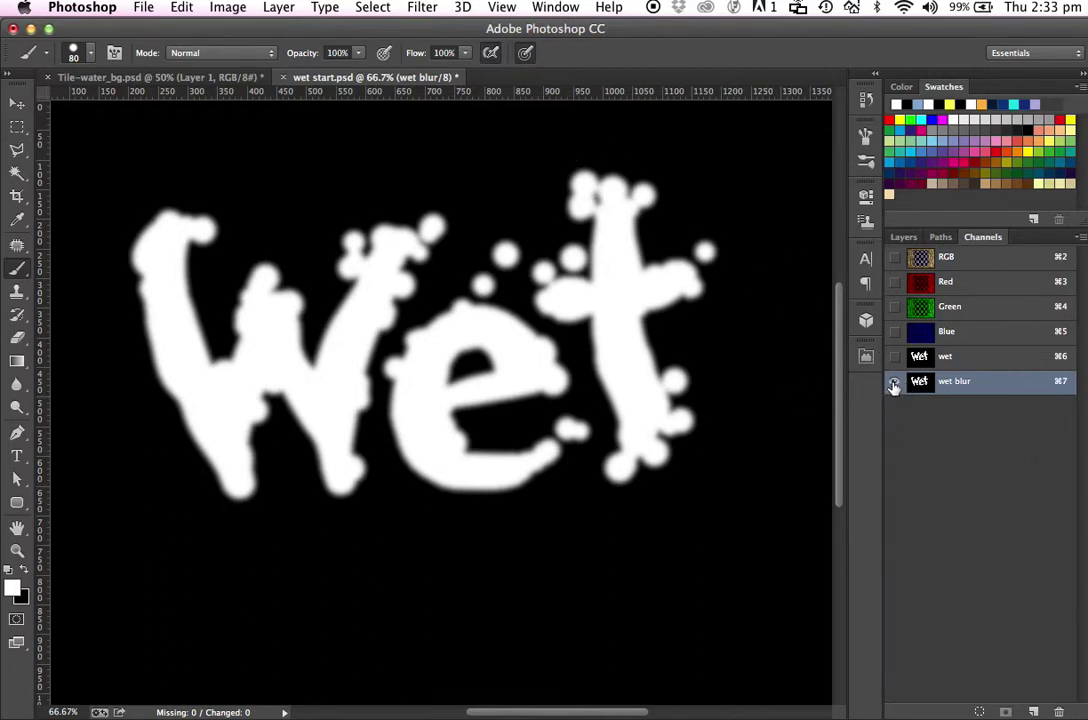
# - Select the wet channel instead of wet blur in wet start.psd, and duplicate the Background layer
pyautogui.click(895, 383)
pyautogui.click(935, 357)
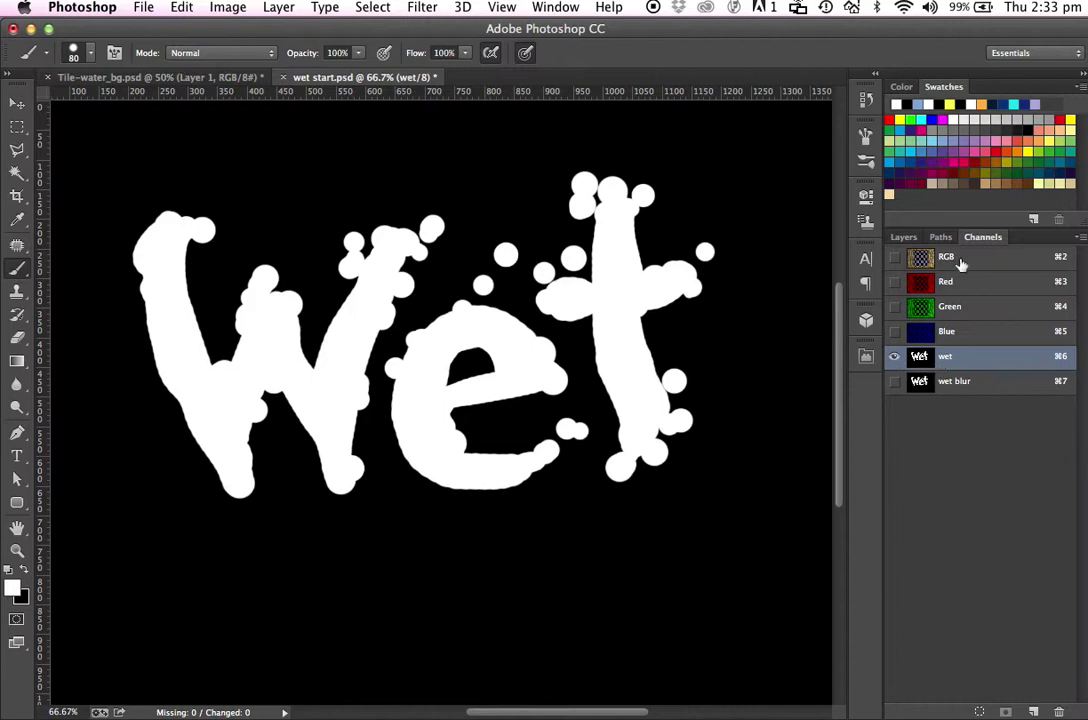
pyautogui.click(905, 238)
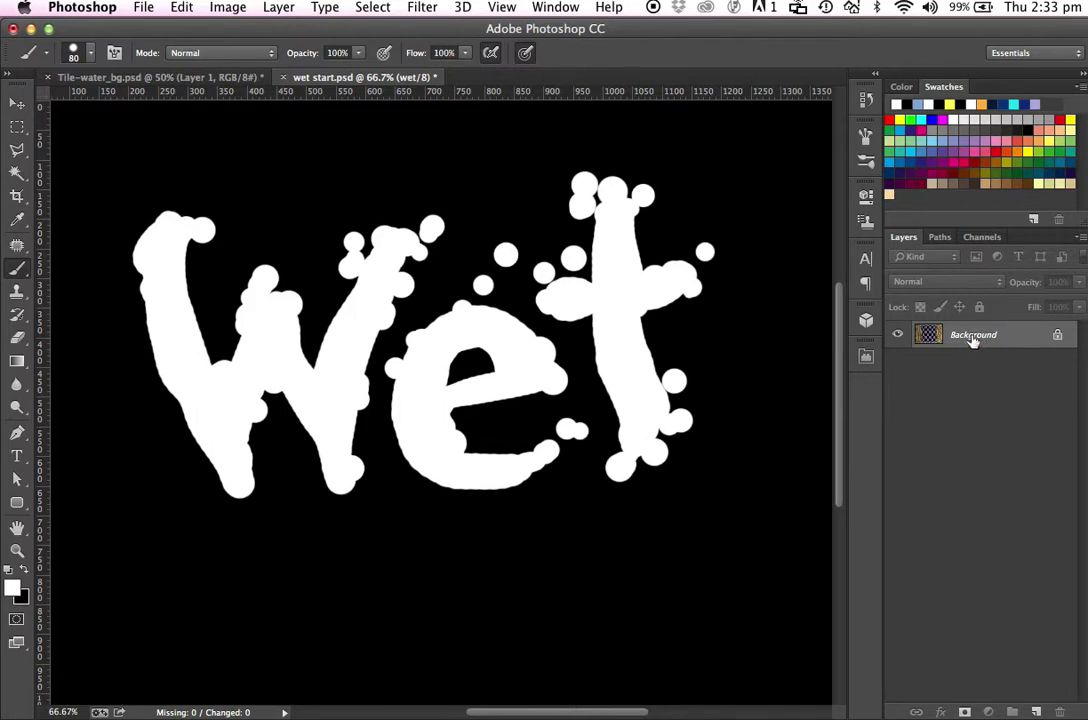
pyautogui.moveTo(972, 340); pyautogui.dragTo(1036, 711)
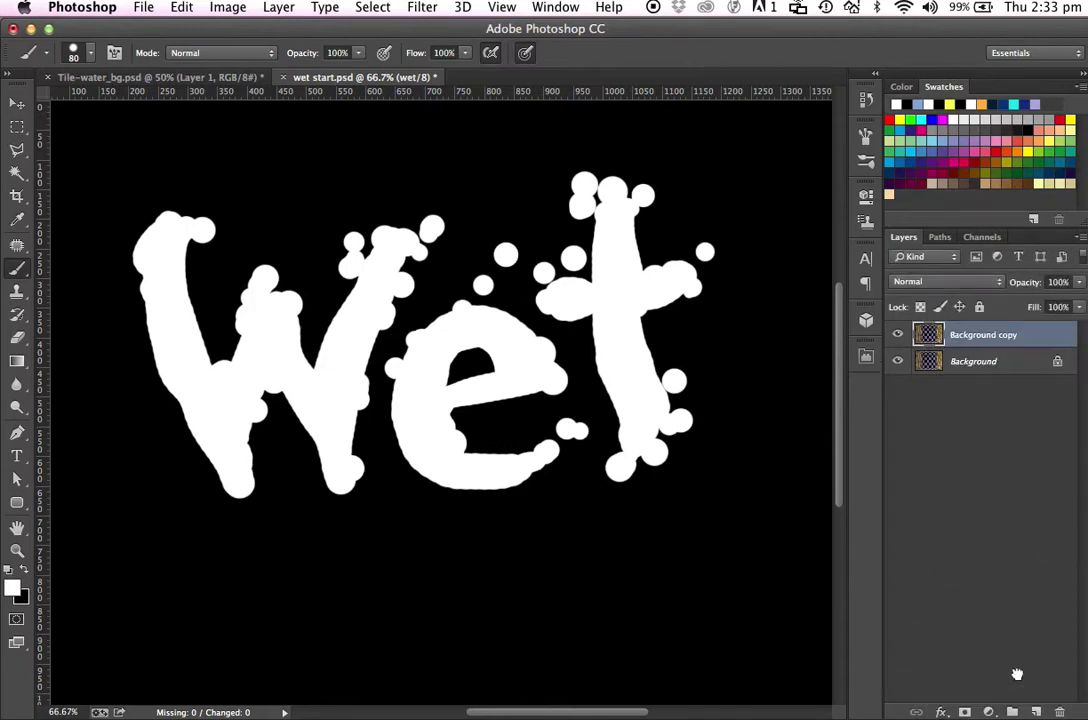
# - Rename the duplicated background layer as "Background wet"
pyautogui.doubleClick(1011, 340)
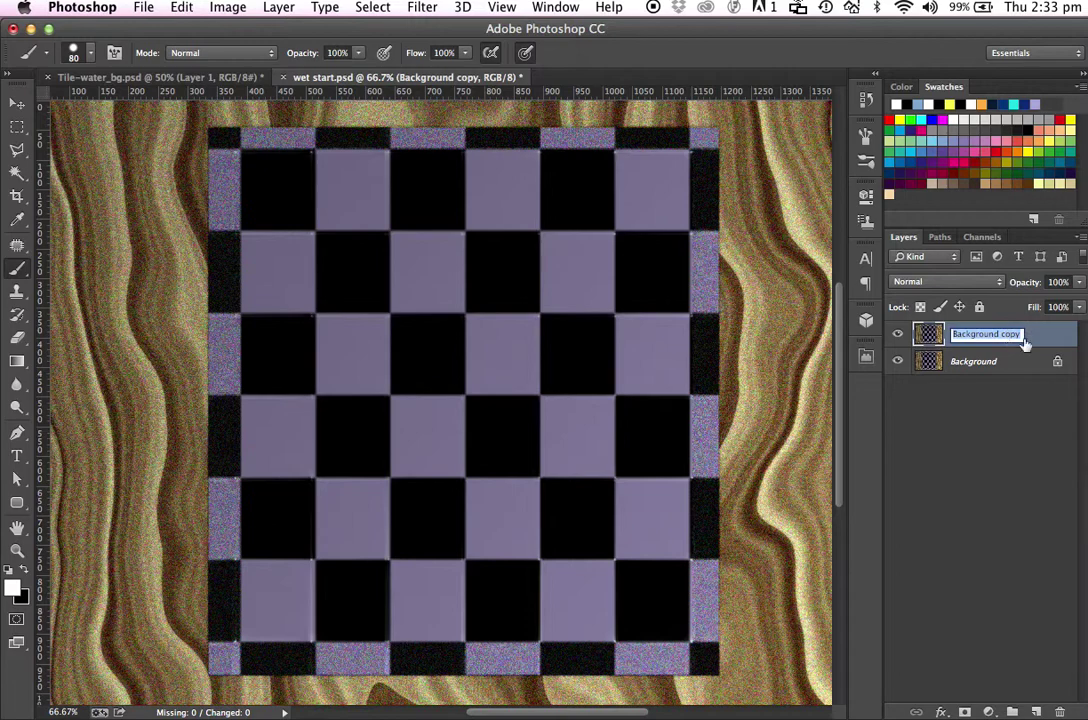
pyautogui.click(1017, 335)
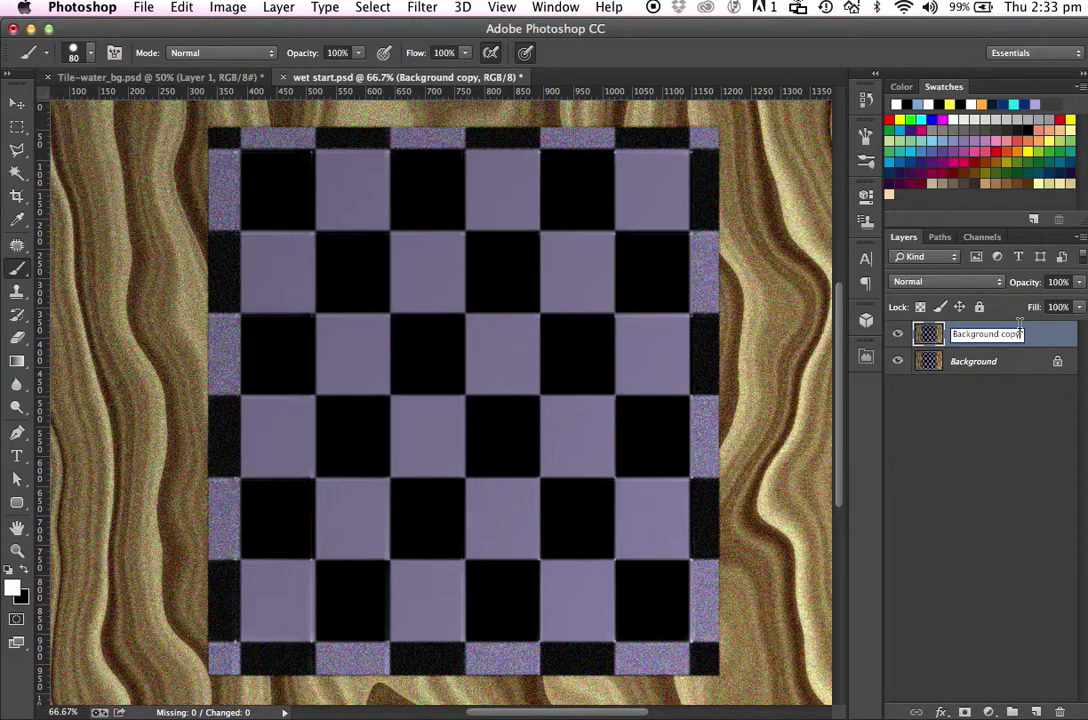
pyautogui.press('BackSpace')
pyautogui.press('BackSpace')
pyautogui.press('BackSpace')
pyautogui.press('BackSpace')
pyautogui.press('Return')
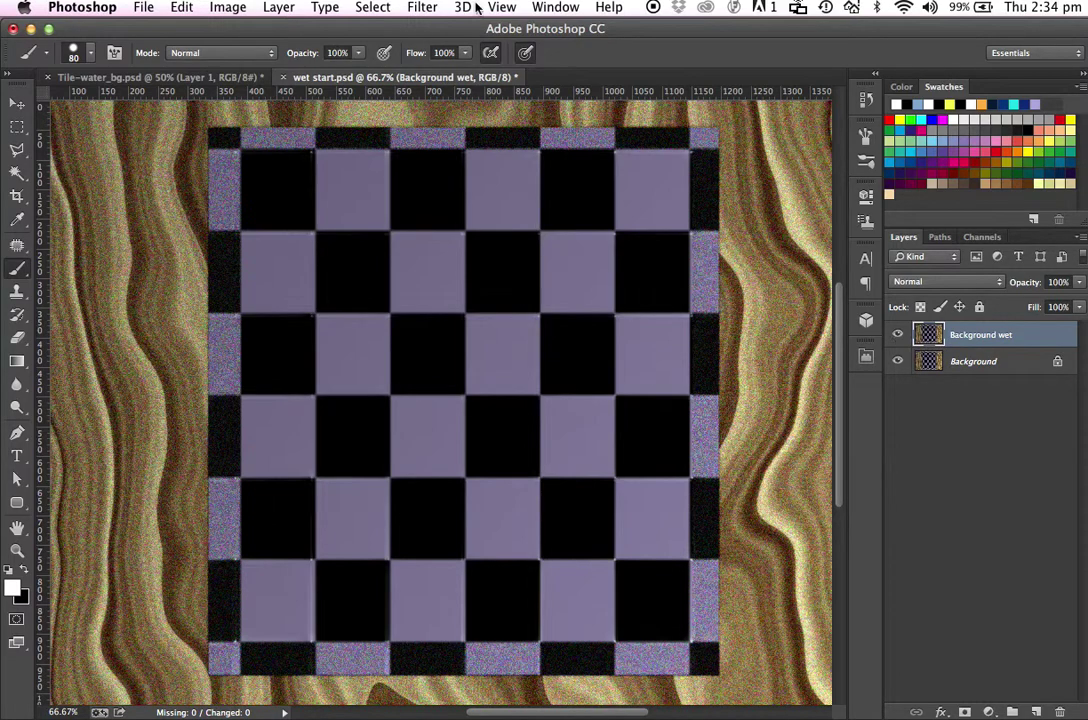
# - Open the Filter Gallery's Glass distortion for the Background wet layer
pyautogui.click(428, 9)
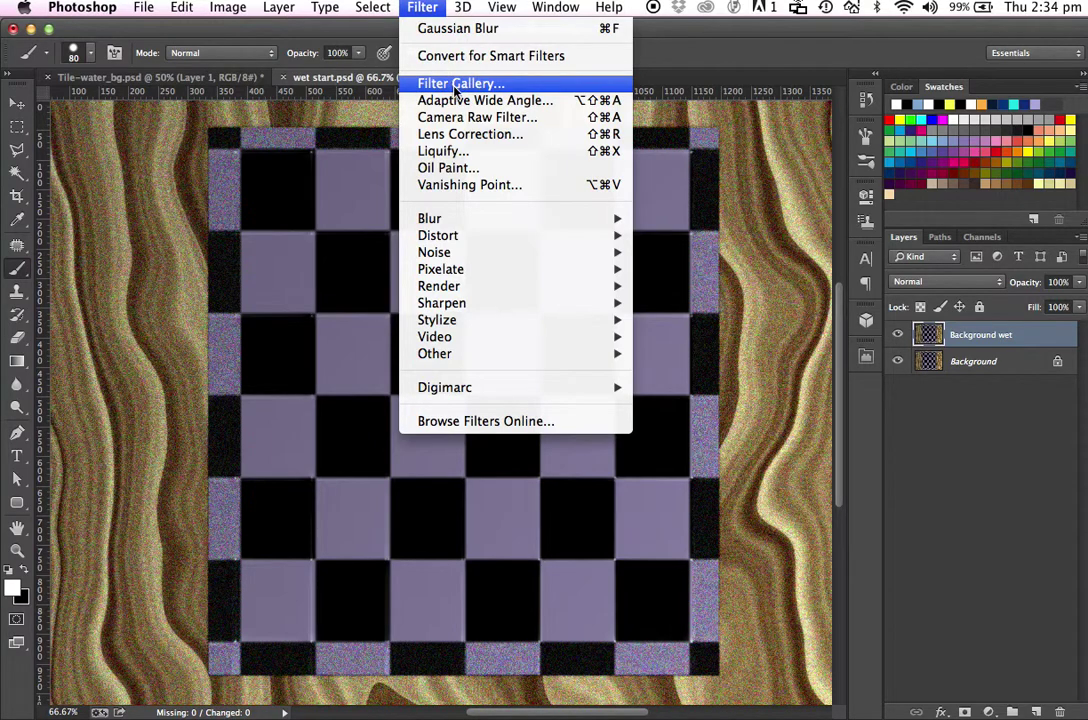
pyautogui.moveTo(453, 236)
pyautogui.click(480, 85)
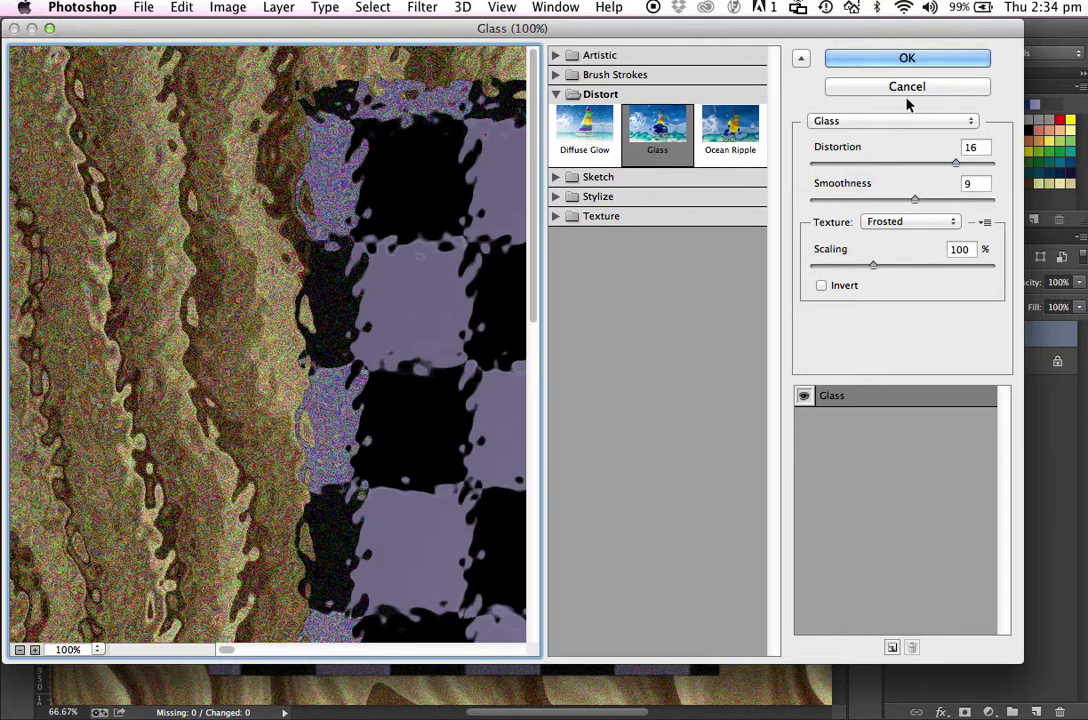
# - Preview the Tiny Lens, Blocks and Canvas textures in the Glass filter
pyautogui.click(945, 227)
pyautogui.click(924, 236)
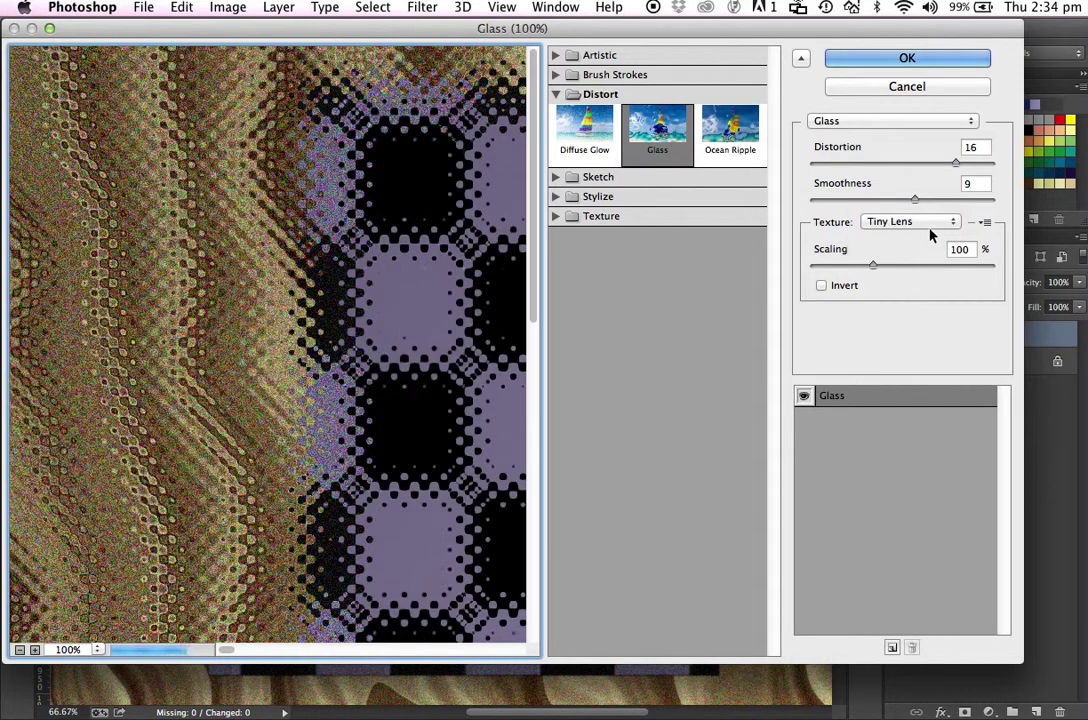
pyautogui.click(930, 230)
pyautogui.click(898, 178)
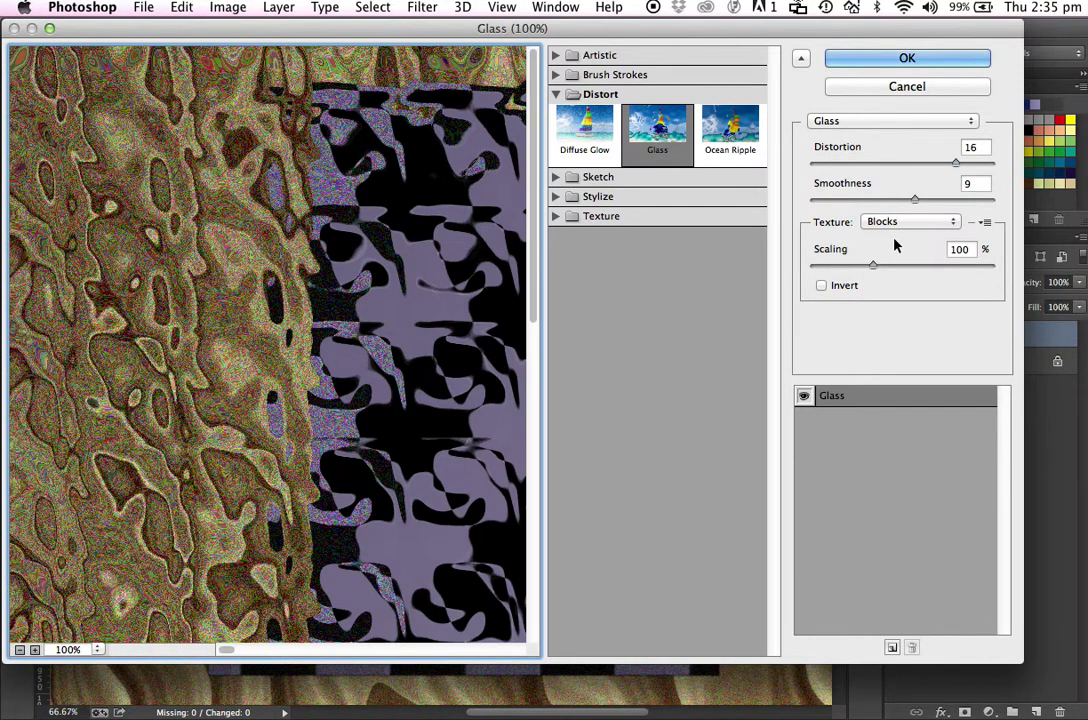
pyautogui.click(920, 222)
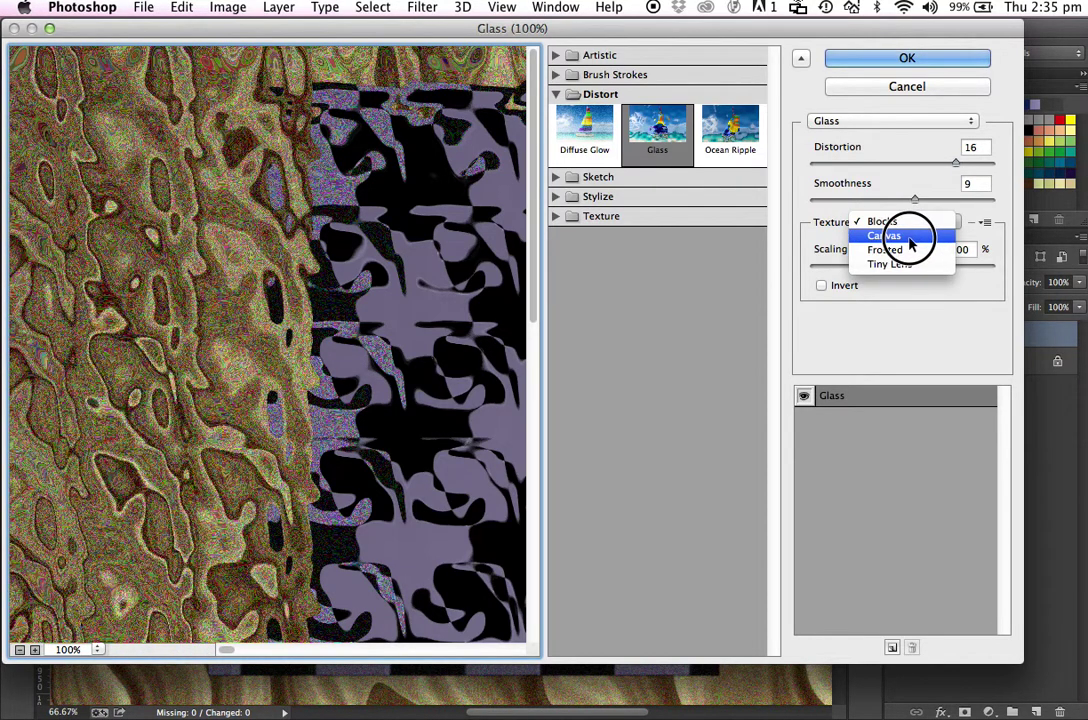
pyautogui.click(910, 238)
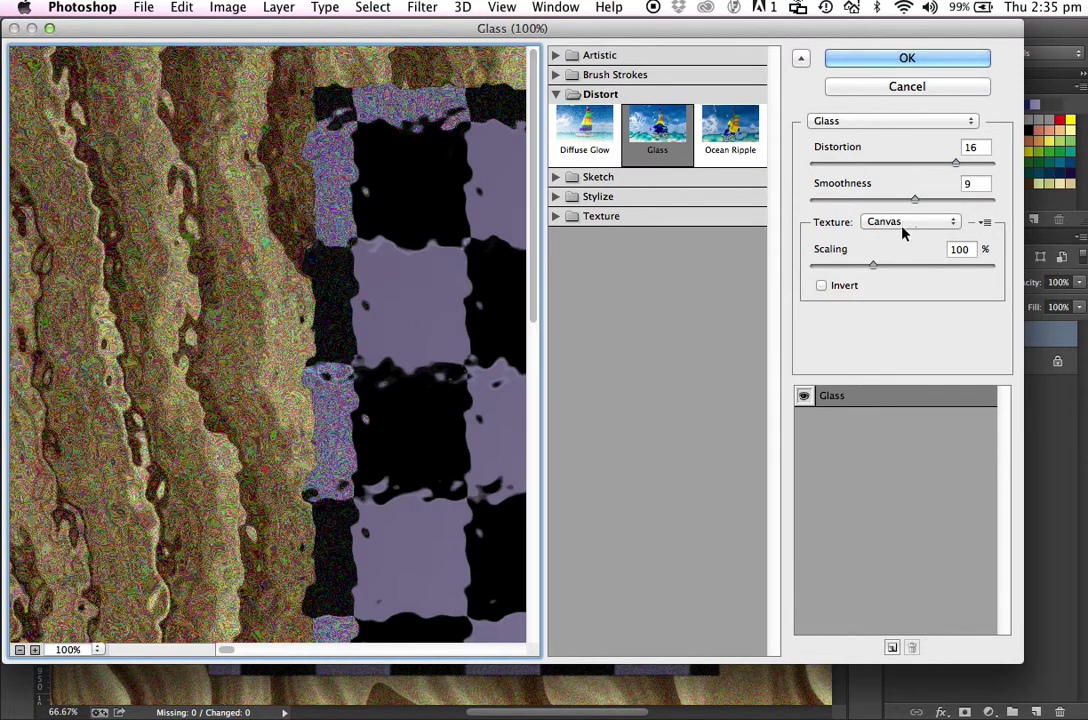
# - Load wet blur.psd from the "water and emboss" folder as the Glass filter's texture
pyautogui.click(985, 224)
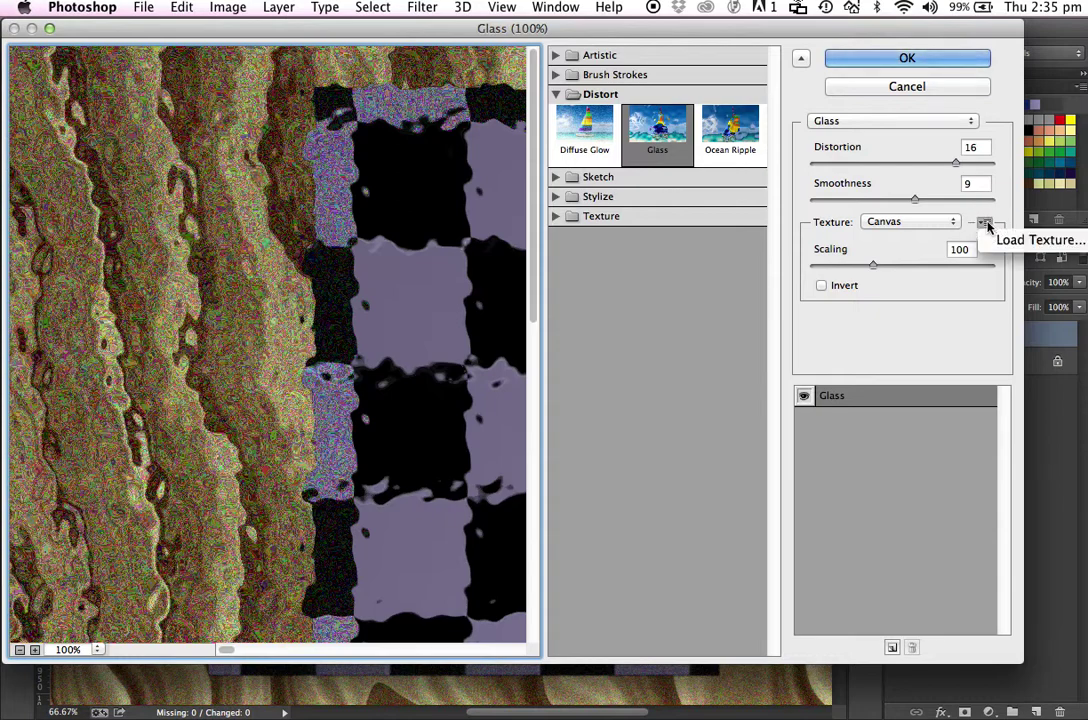
pyautogui.click(1000, 246)
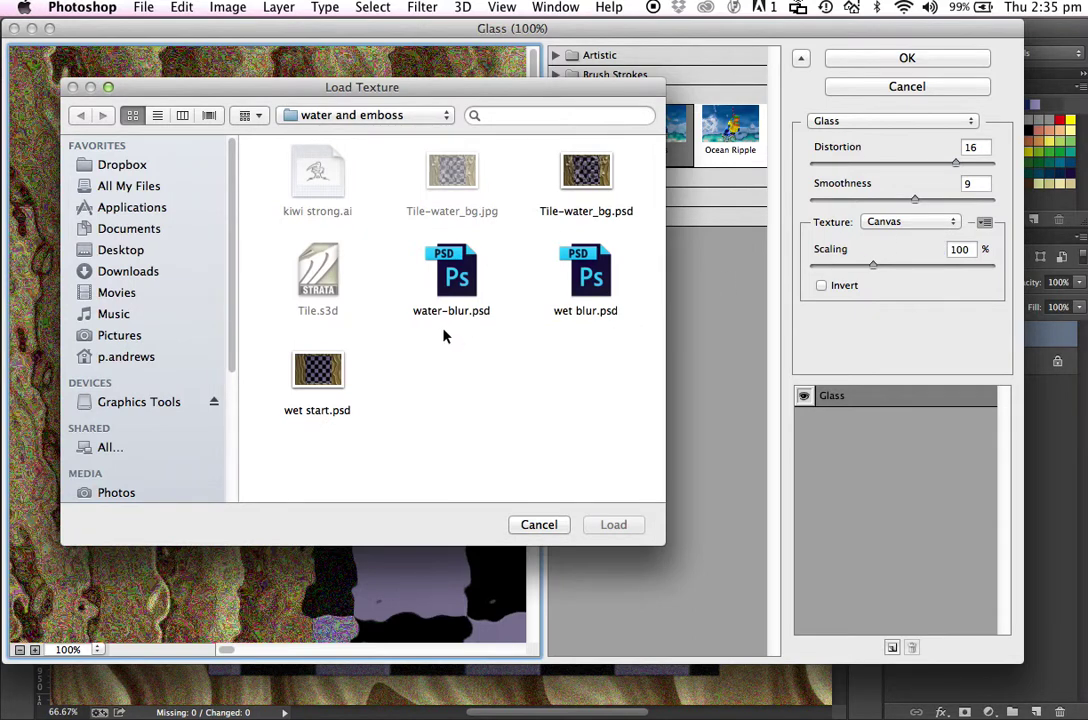
pyautogui.click(590, 278)
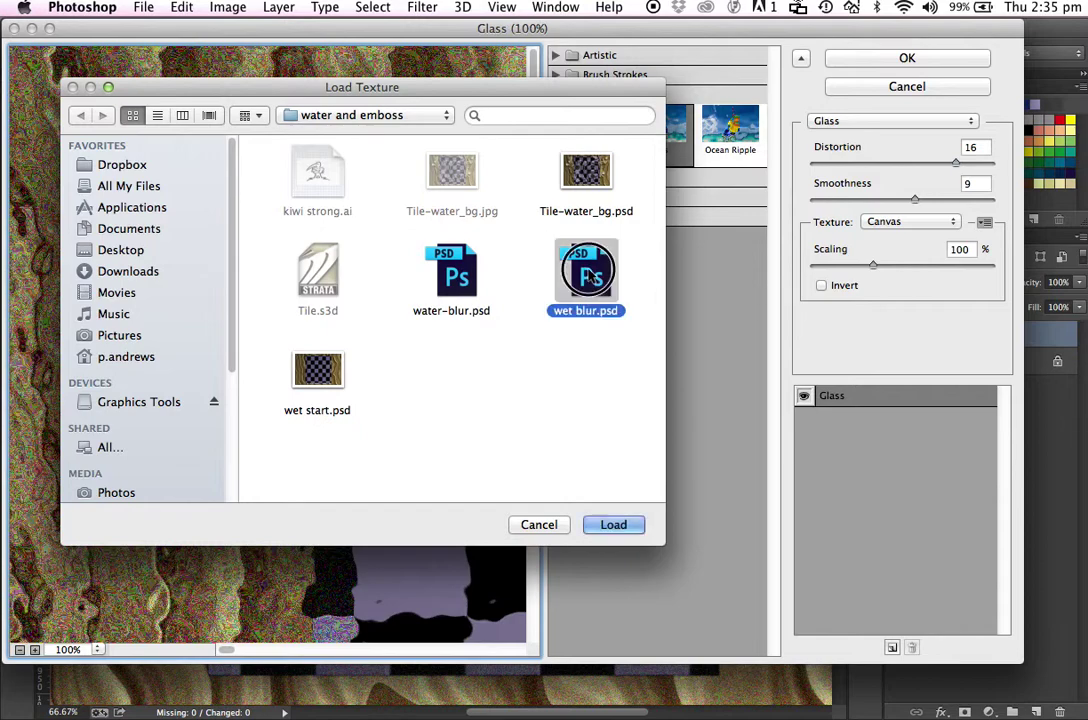
pyautogui.click(620, 526)
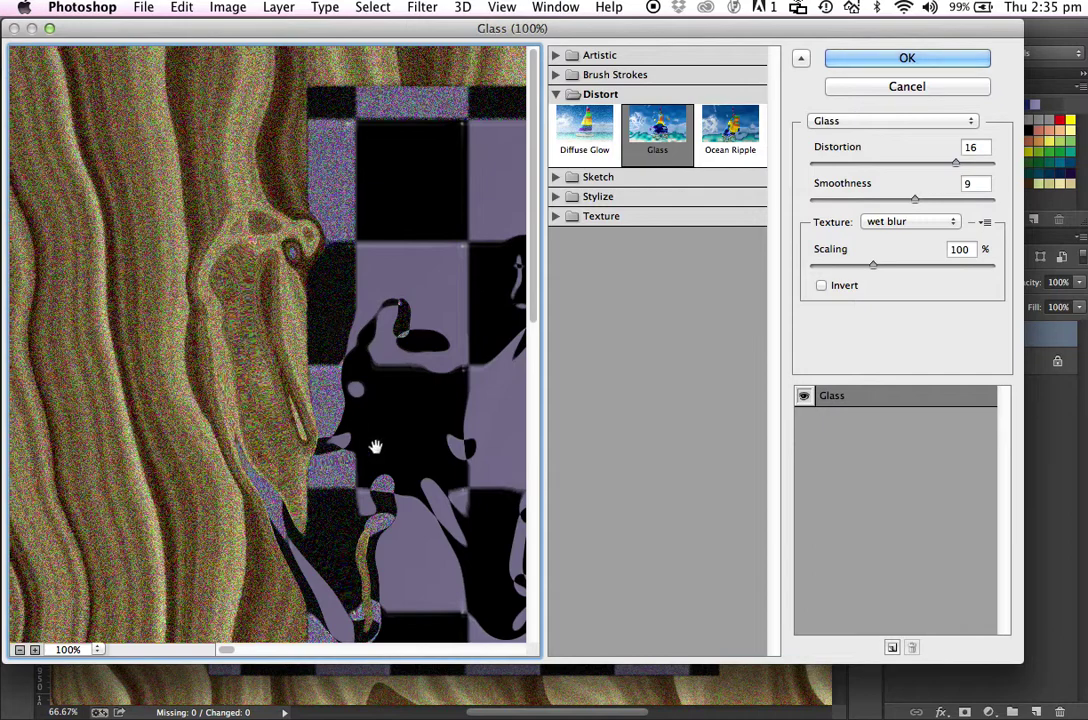
# - Set the Glass distortion to 18 and apply the filter to the Background wet layer
pyautogui.keyDown('alt'); pyautogui.click(352, 362); pyautogui.keyUp('alt')
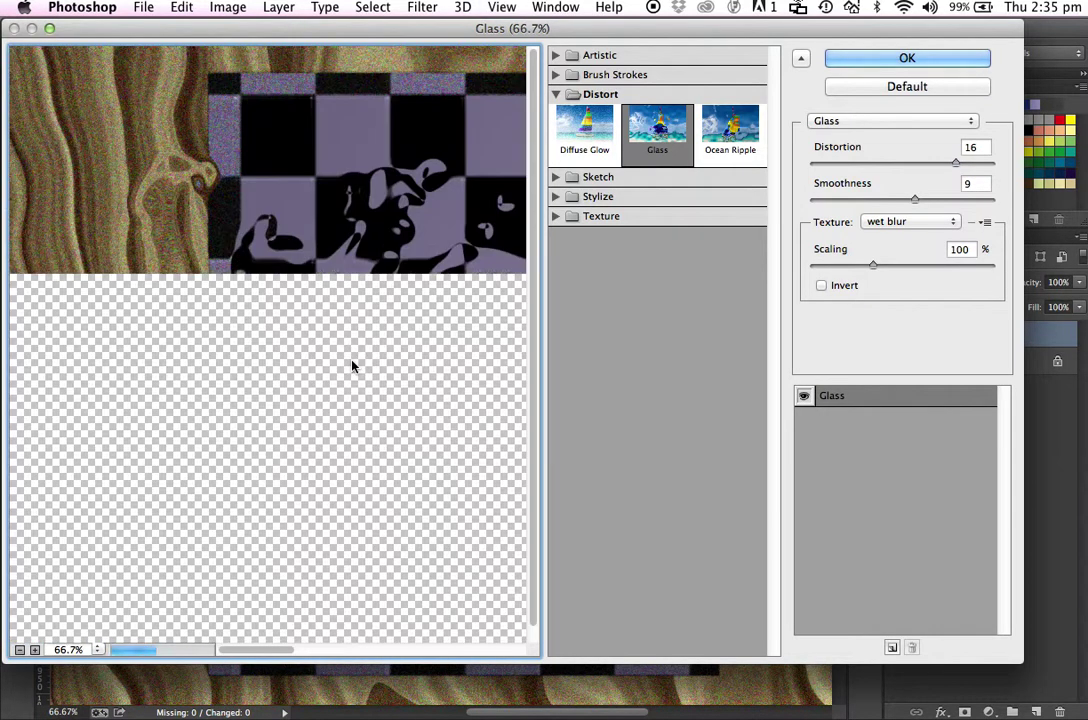
pyautogui.keyDown('alt'); pyautogui.click(389, 362); pyautogui.keyUp('alt')
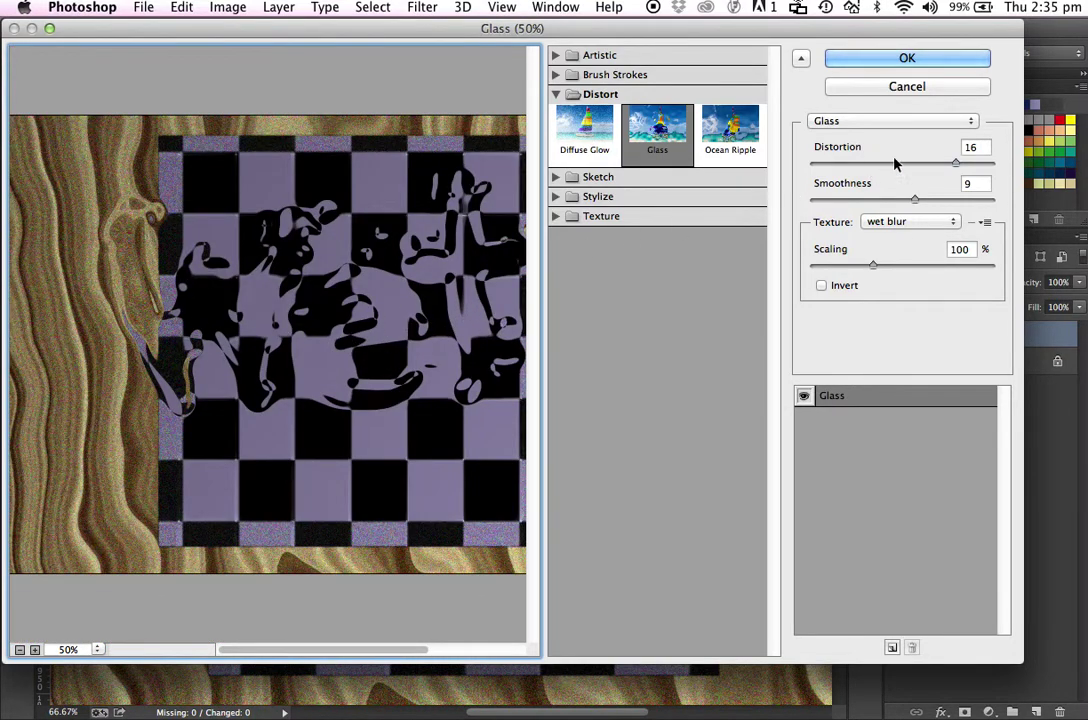
pyautogui.moveTo(955, 170)
pyautogui.mouseDown()
pyautogui.moveTo(940, 168)
pyautogui.moveTo(972, 165)
pyautogui.mouseUp()
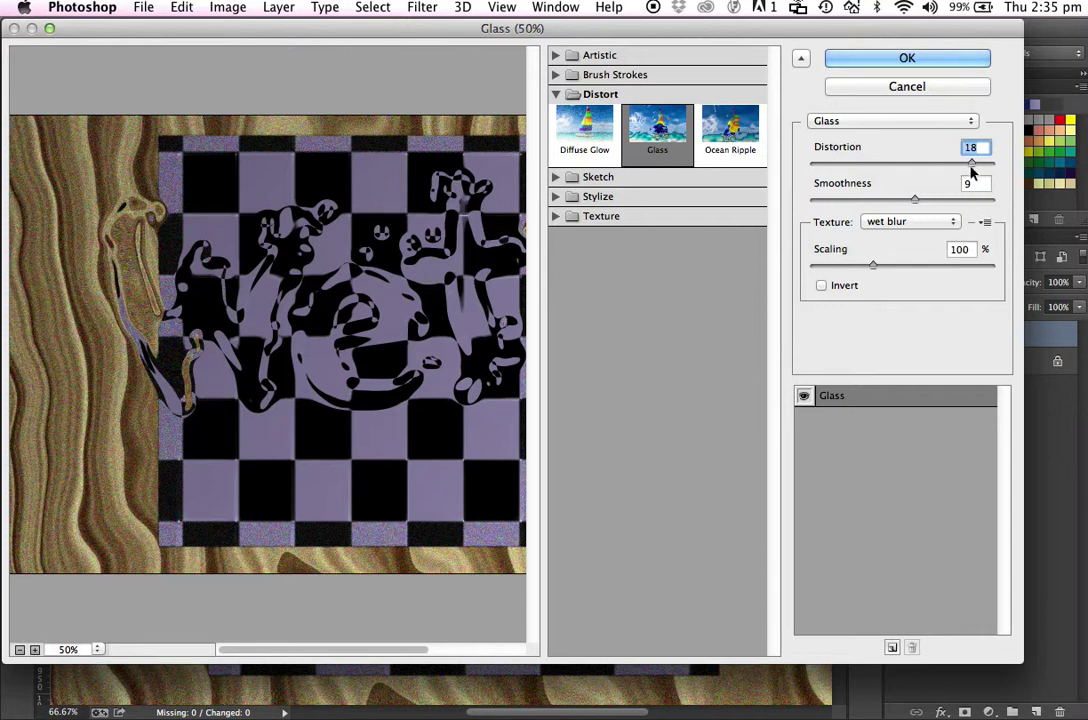
pyautogui.moveTo(975, 164); pyautogui.dragTo(971, 165)
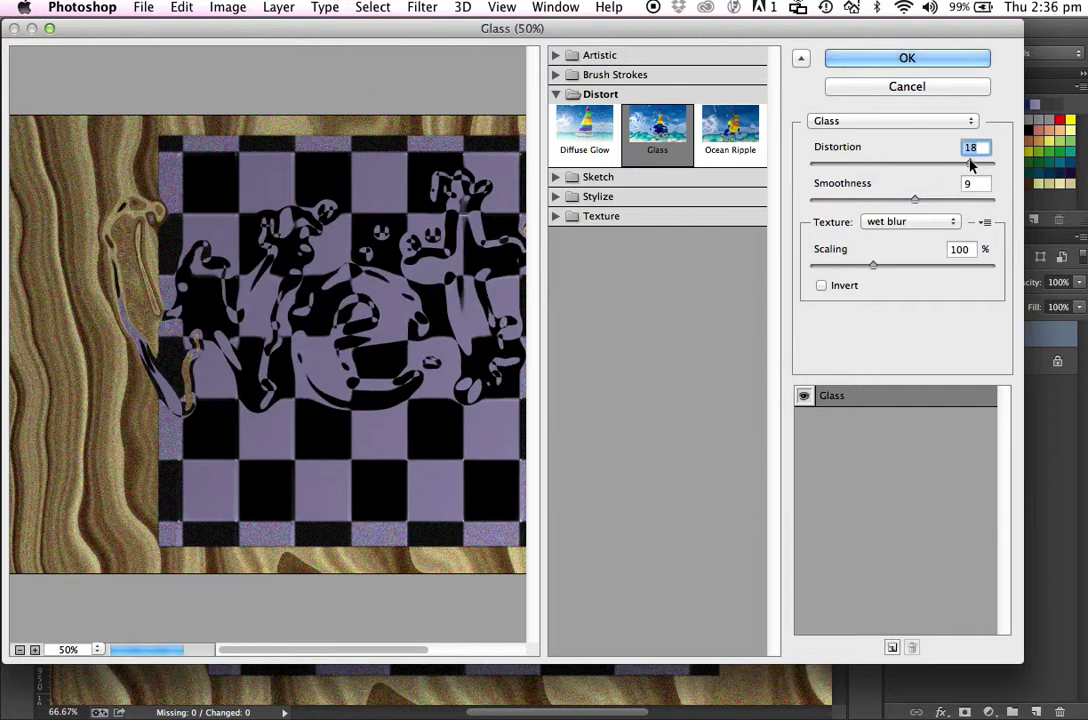
pyautogui.click(899, 60)
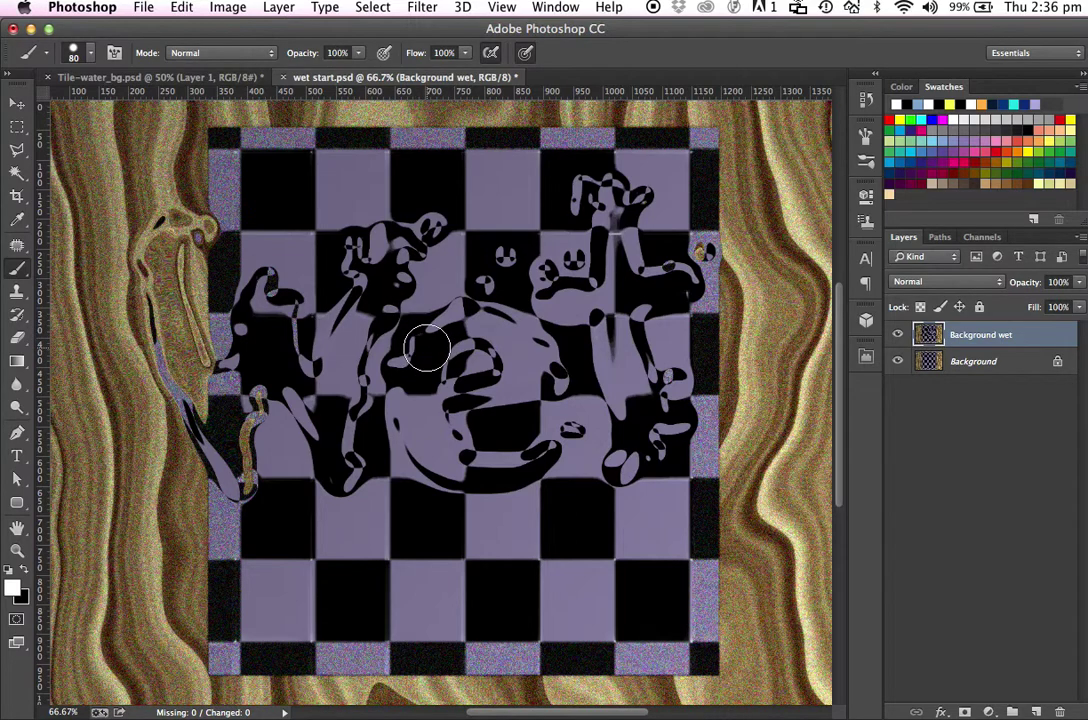
# - Load the wet channel as a selection and make the Background wet layer active again
pyautogui.click(991, 240)
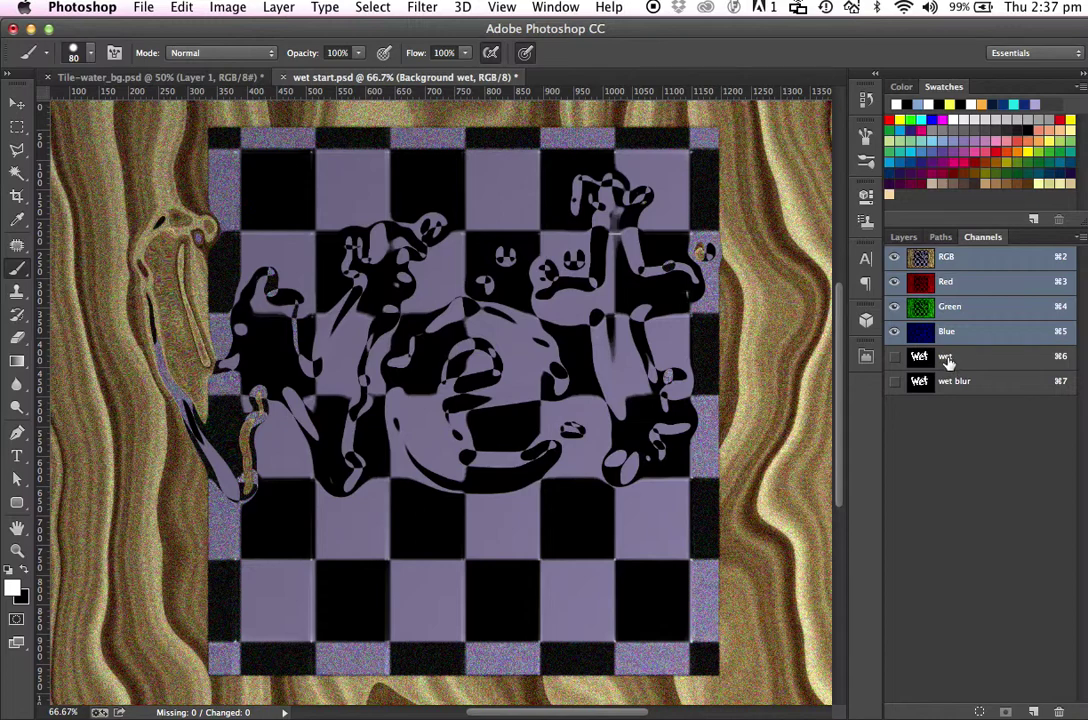
pyautogui.click(948, 358)
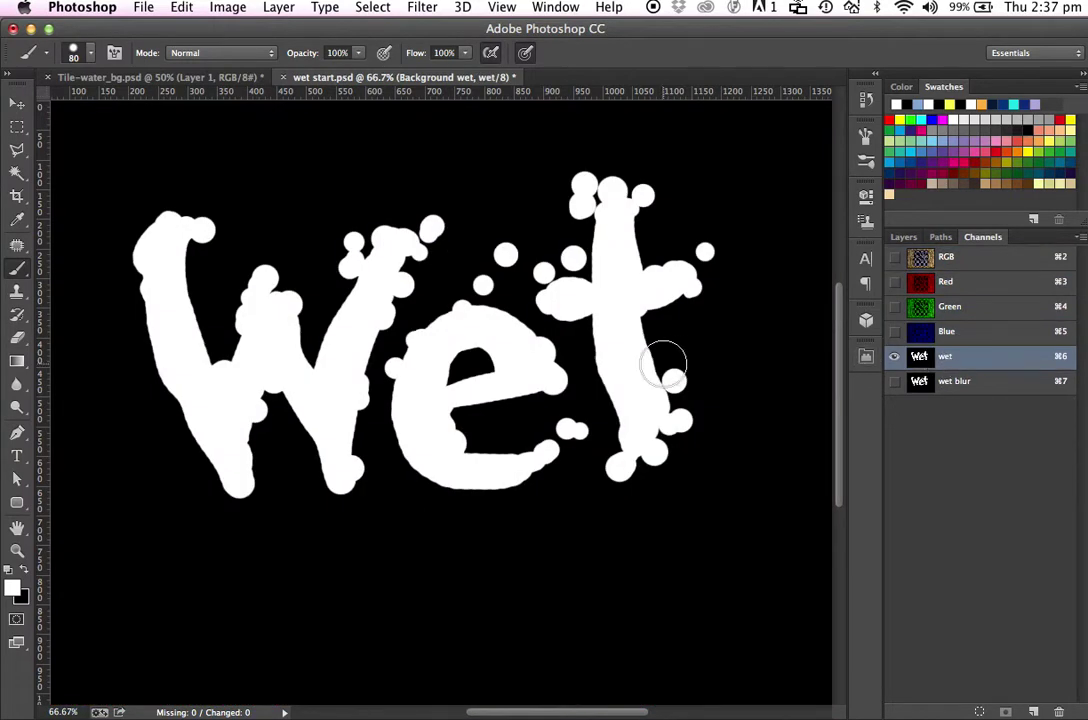
pyautogui.keyDown('super'); pyautogui.click(921, 360); pyautogui.keyUp('super')
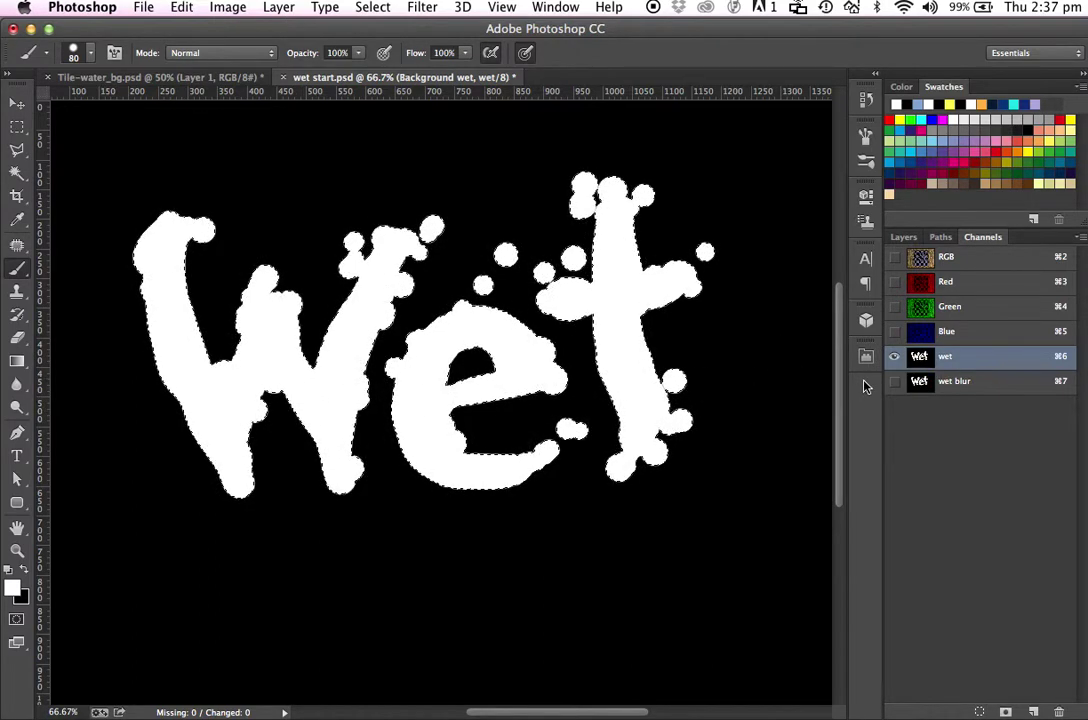
pyautogui.click(905, 238)
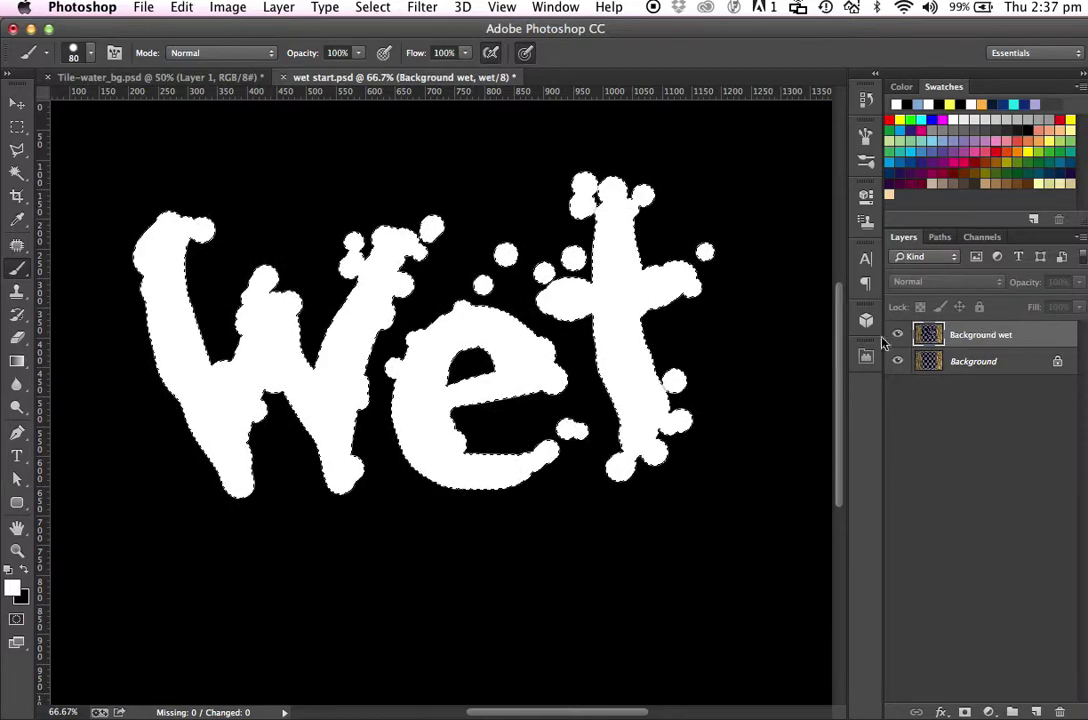
pyautogui.click(968, 338)
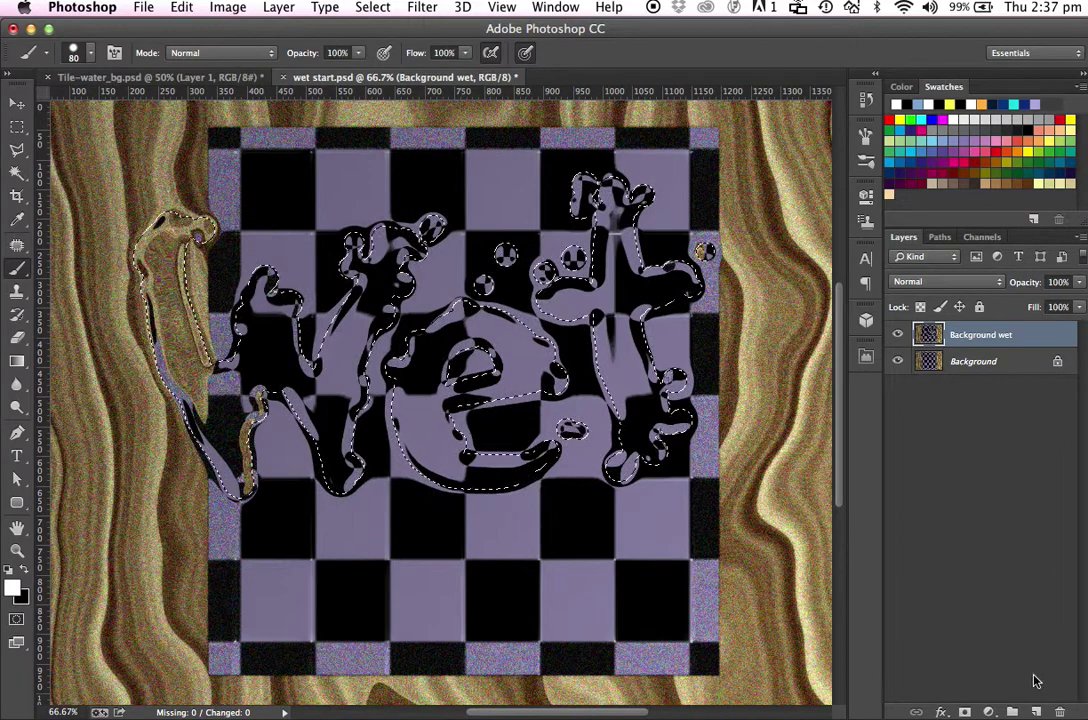
# - Add a new layer named "wet", fill the lettering selection on it with black, and deselect
pyautogui.click(1038, 712)
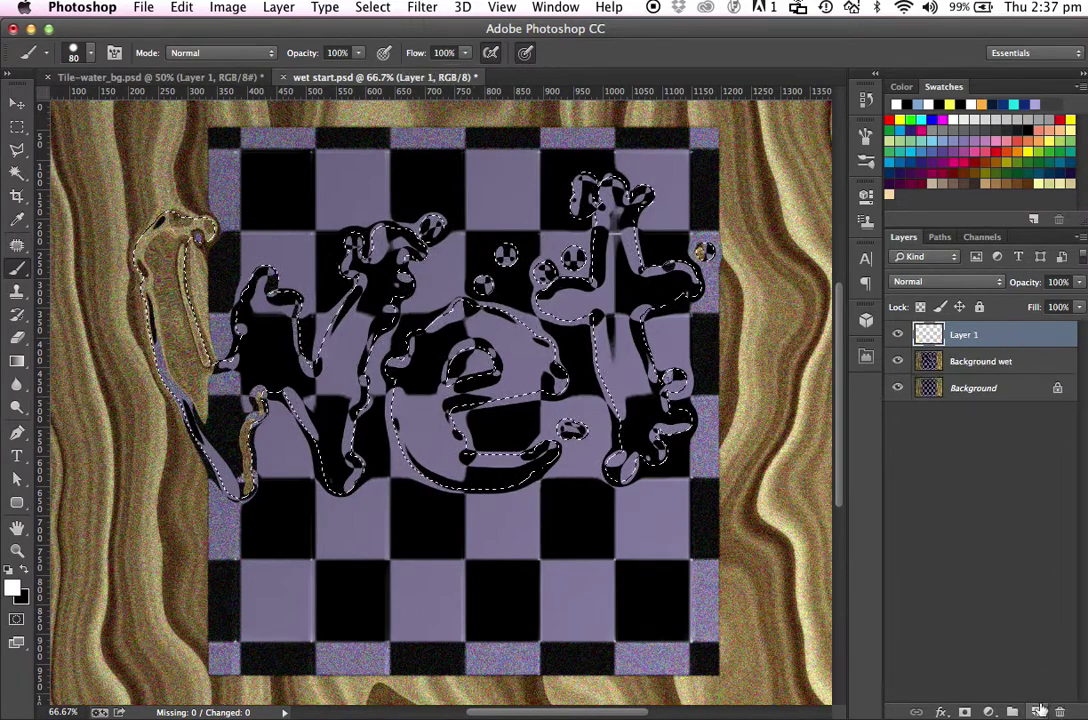
pyautogui.doubleClick(963, 335)
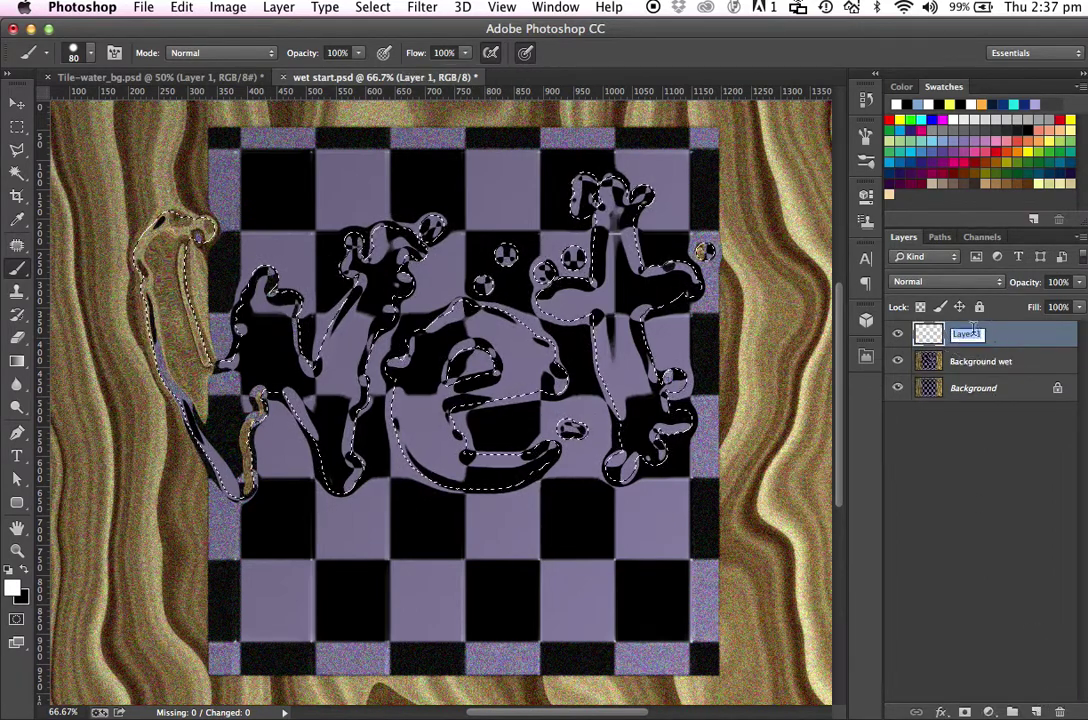
pyautogui.write('W')
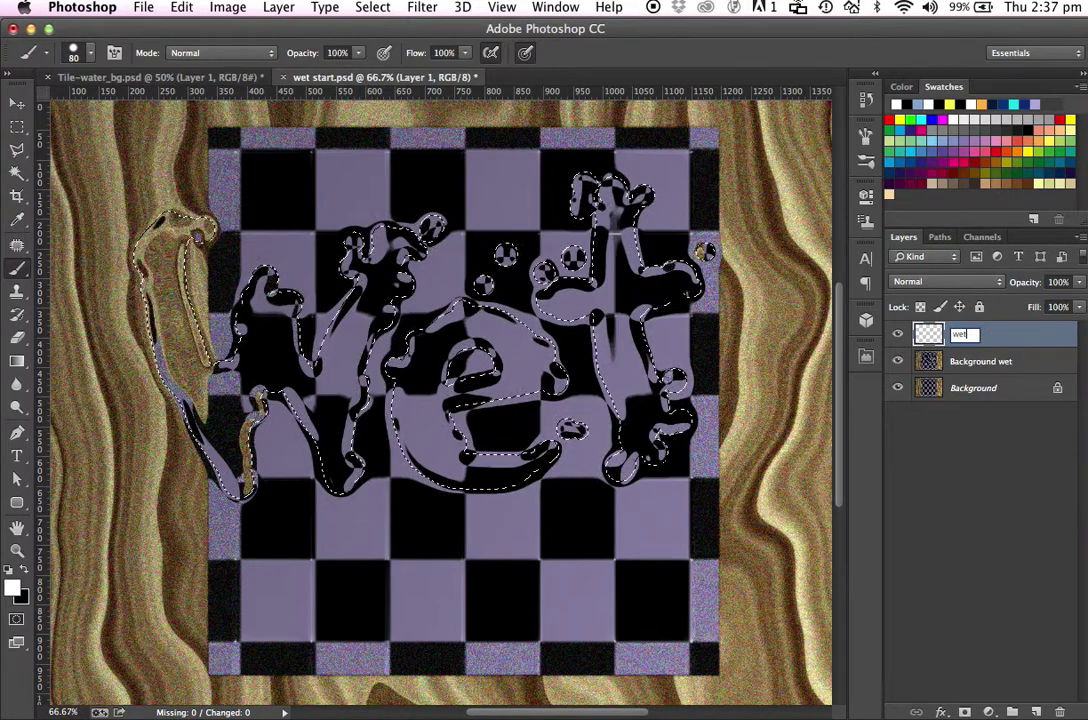
pyautogui.press('Return')
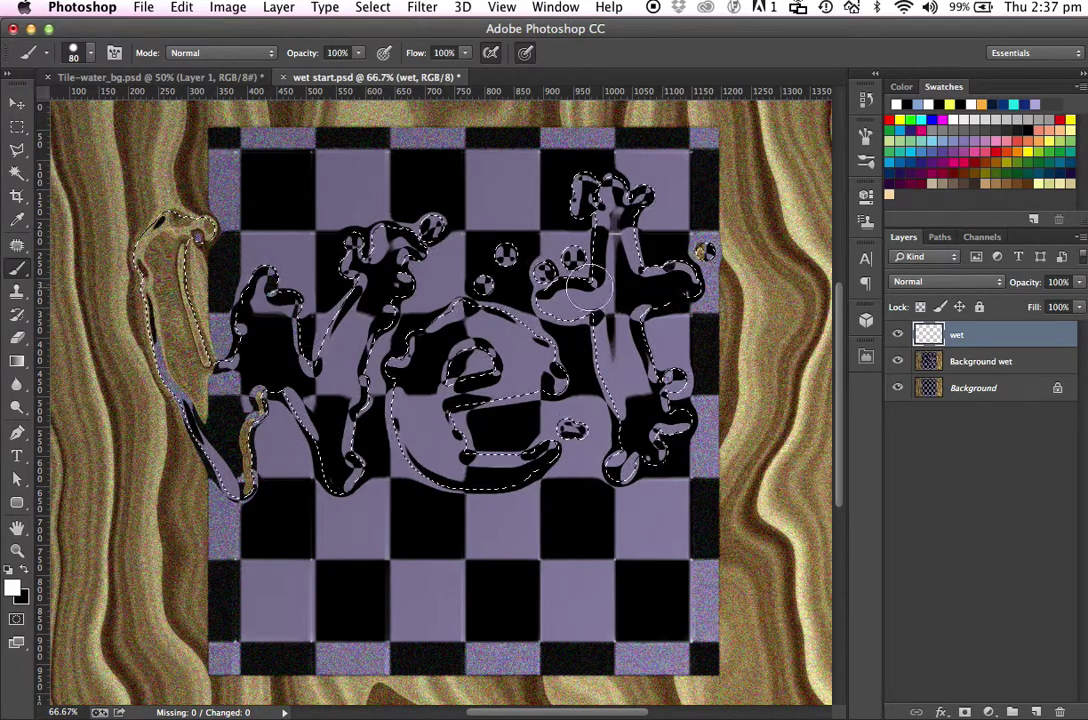
pyautogui.click(24, 570)
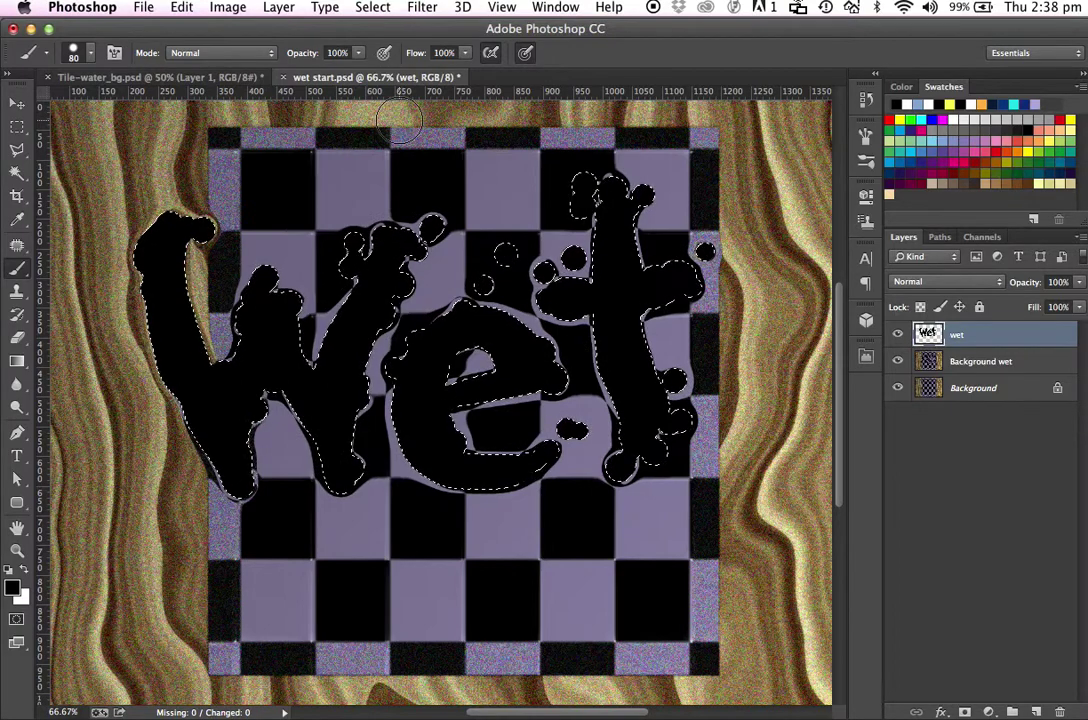
pyautogui.press('super+d')
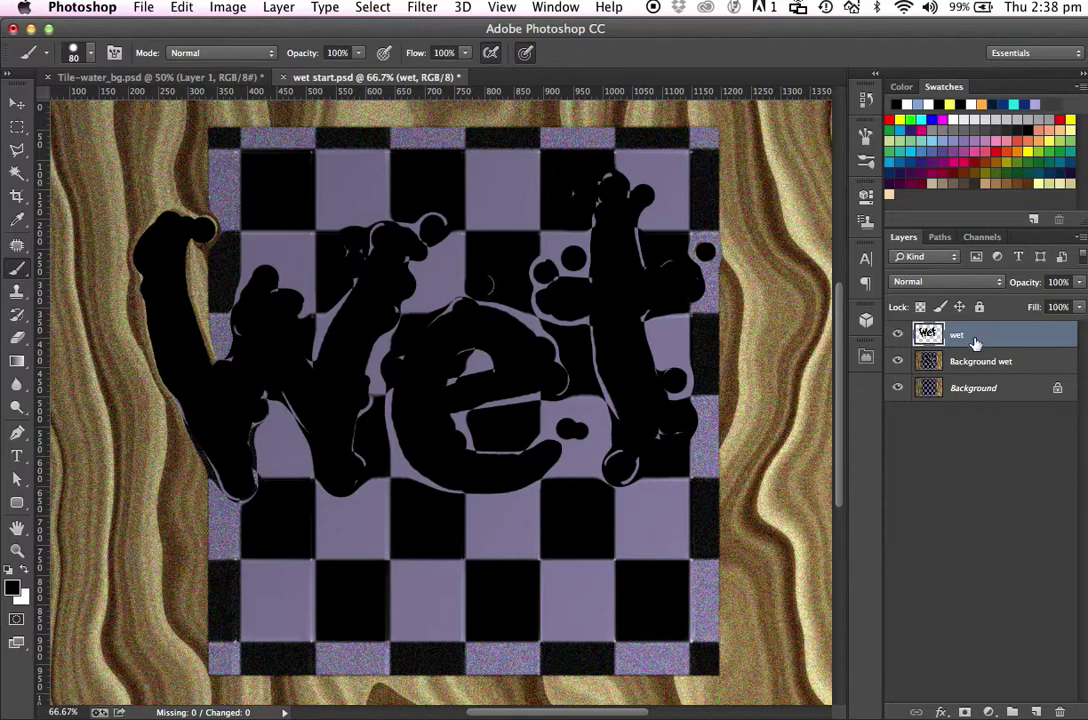
# - Move the wet layer below Background wet and clip Background wet to it, briefly hiding Background to check the lettering
pyautogui.moveTo(970, 337); pyautogui.dragTo(979, 371)
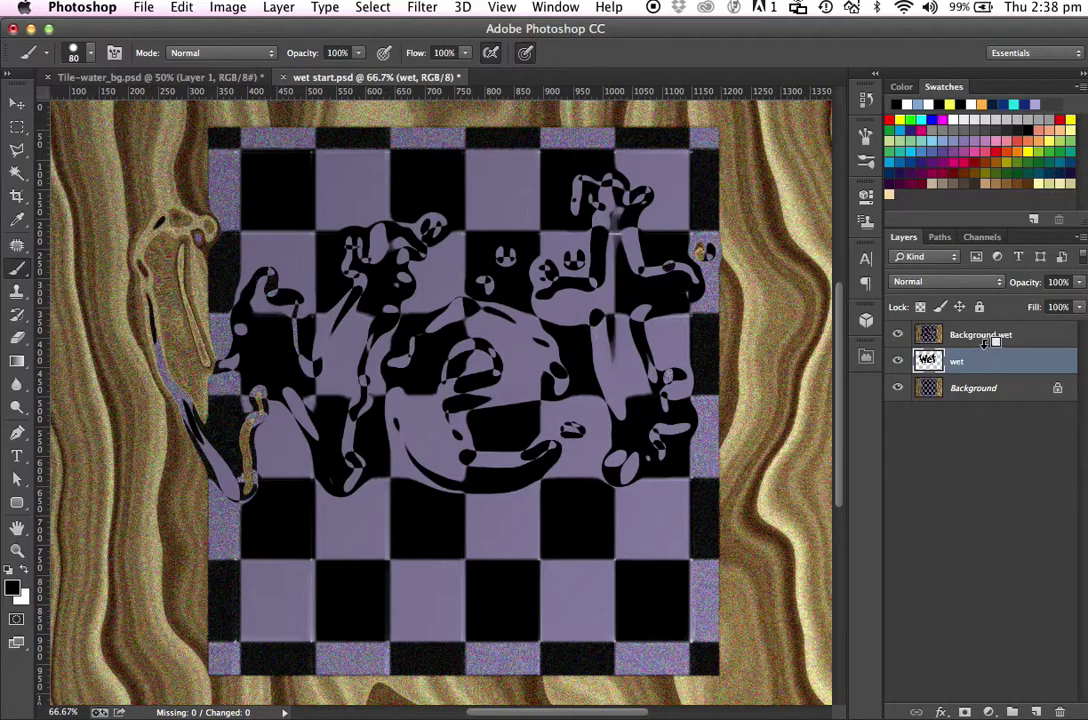
pyautogui.keyDown('alt'); pyautogui.click(985, 346); pyautogui.keyUp('alt')
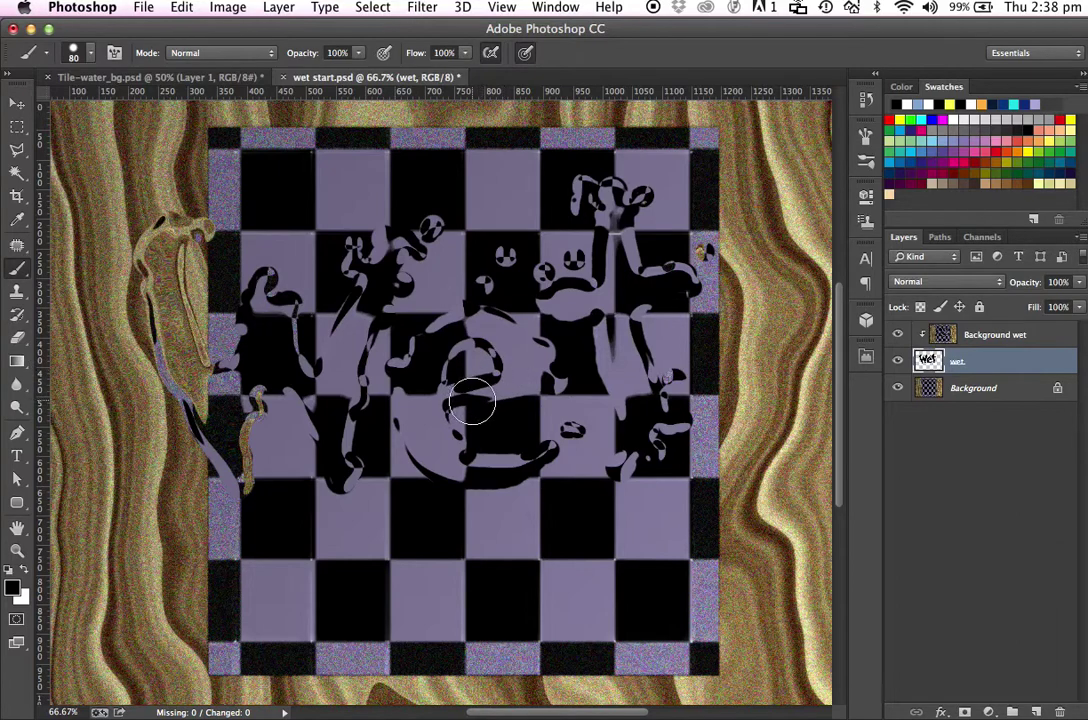
pyautogui.moveTo(472, 404); pyautogui.dragTo(476, 394)
pyautogui.click(898, 388)
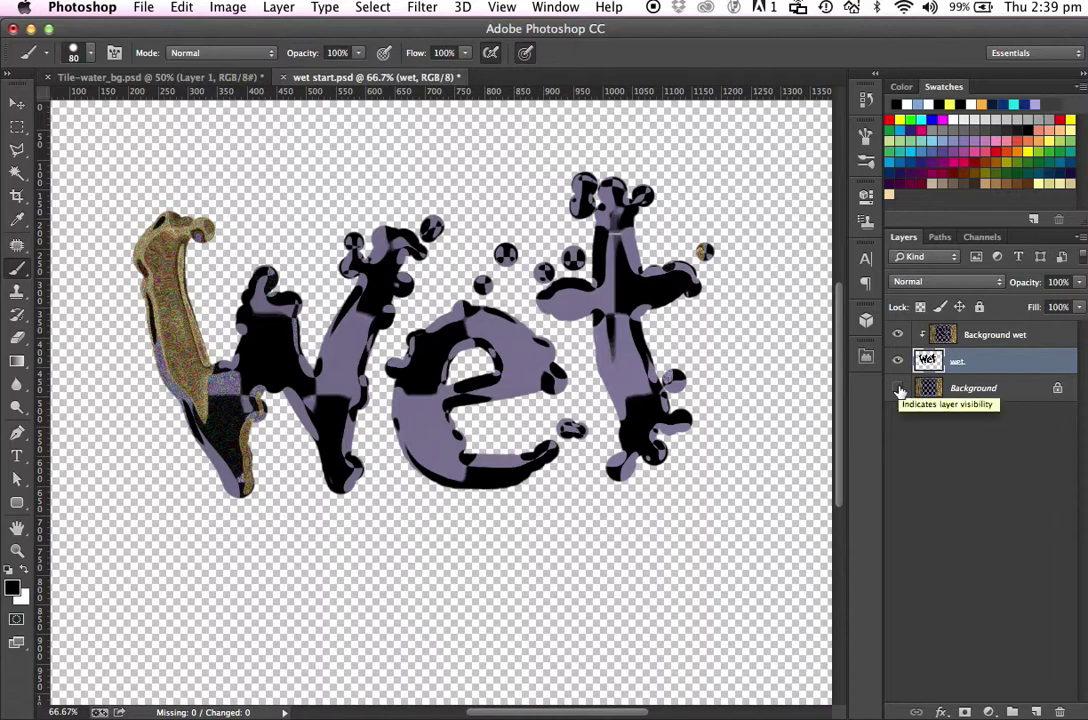
pyautogui.click(898, 389)
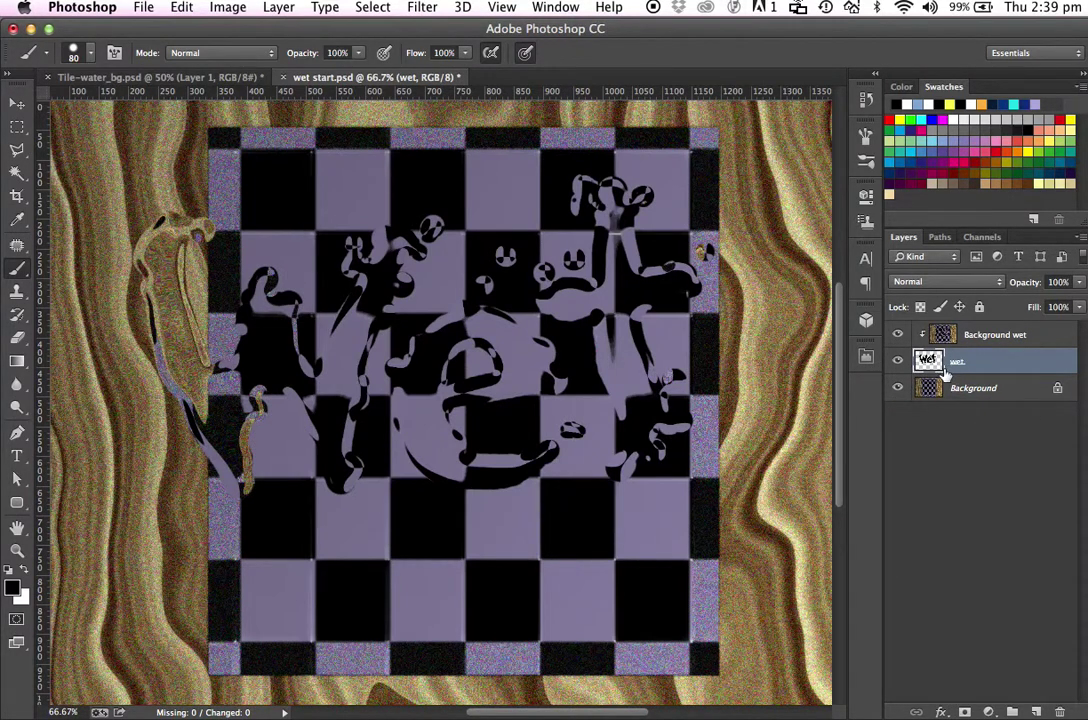
pyautogui.click(941, 712)
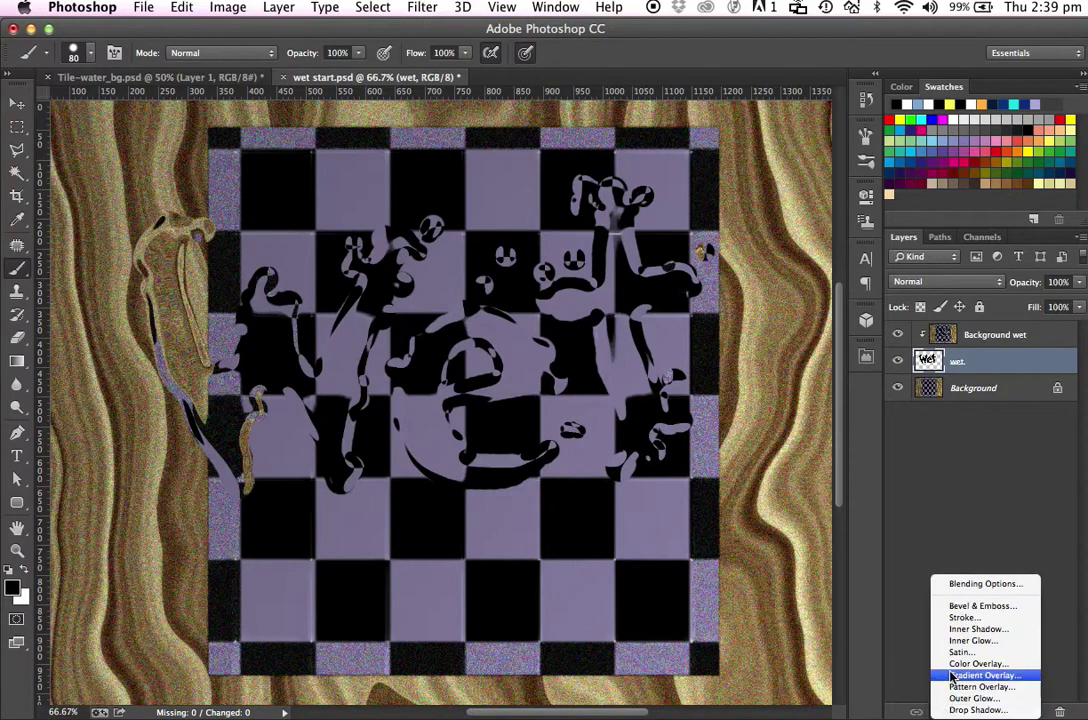
pyautogui.click(961, 589)
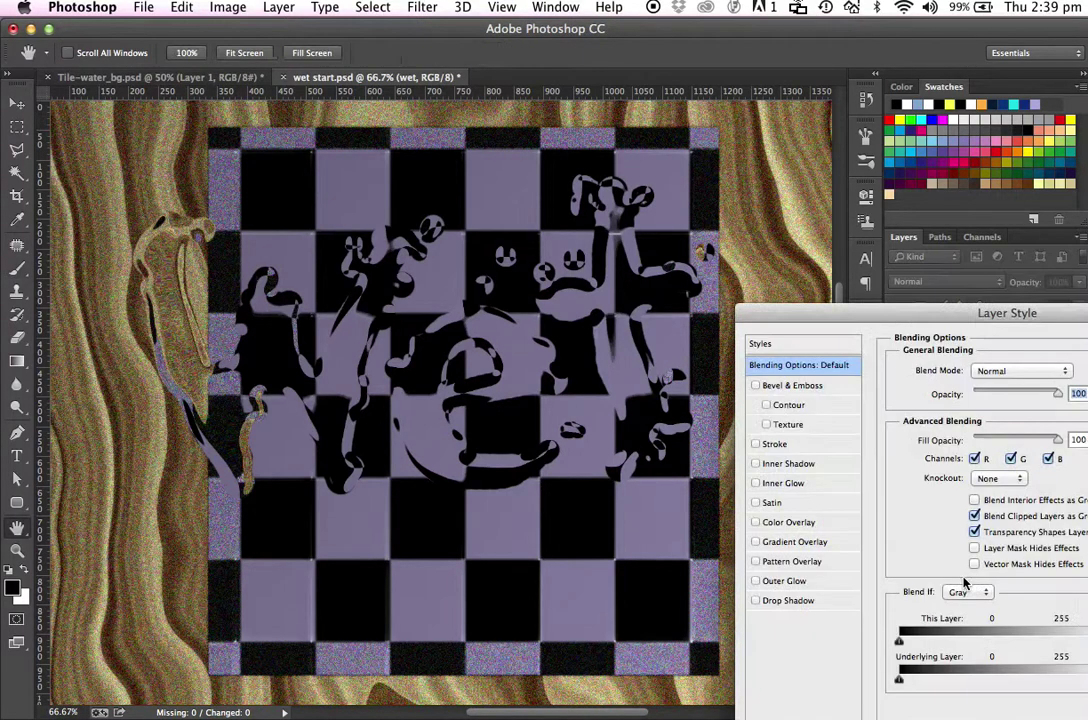
pyautogui.moveTo(868, 320); pyautogui.dragTo(905, 185)
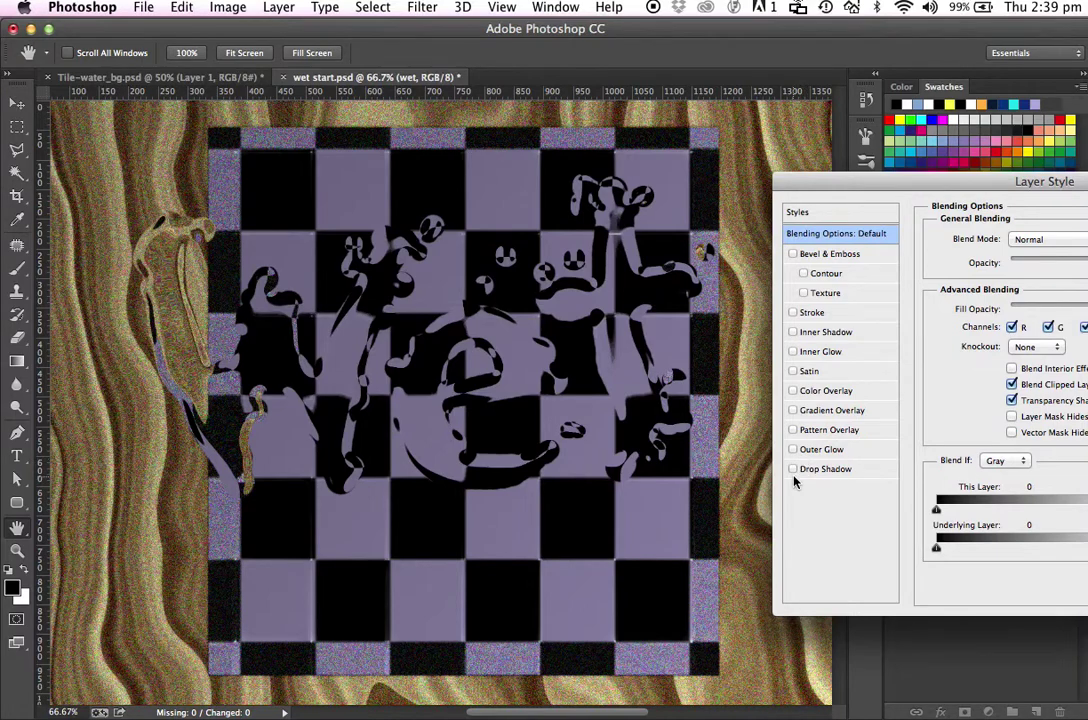
pyautogui.click(793, 470)
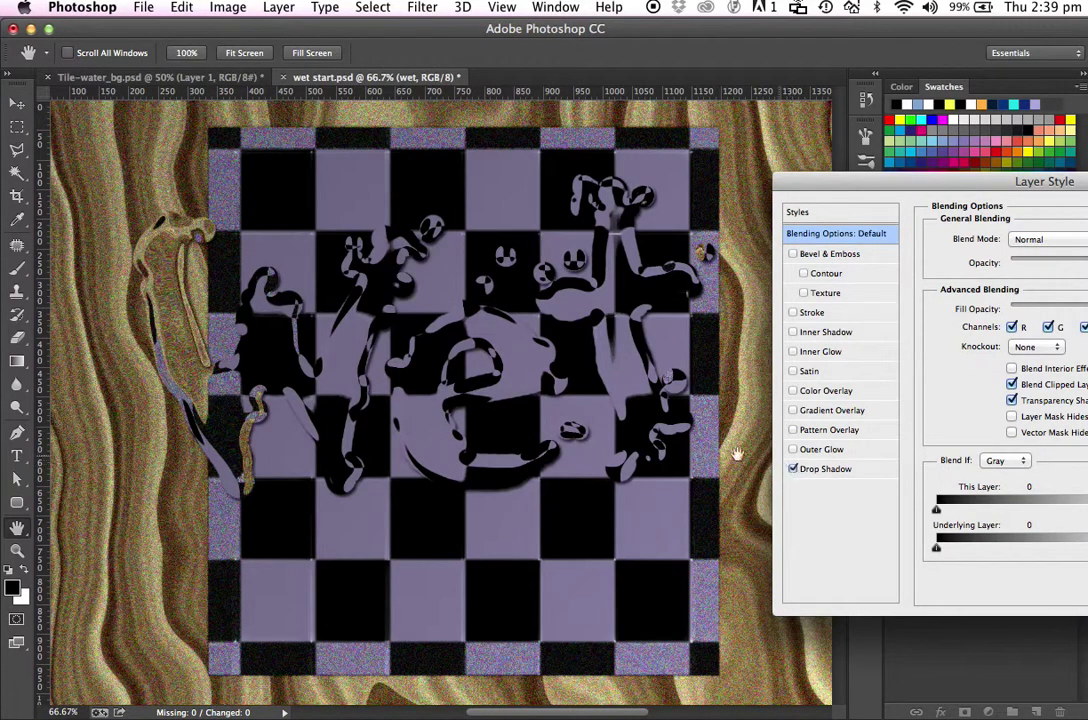
pyautogui.moveTo(835, 182); pyautogui.dragTo(704, 85)
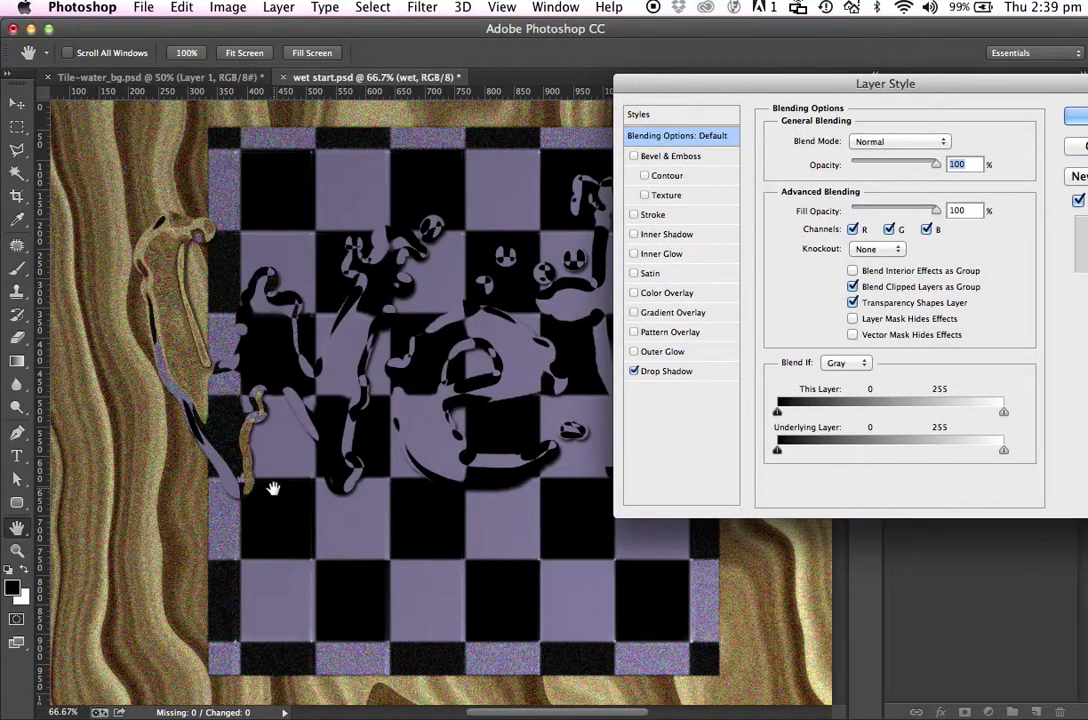
pyautogui.moveTo(277, 495); pyautogui.dragTo(280, 485)
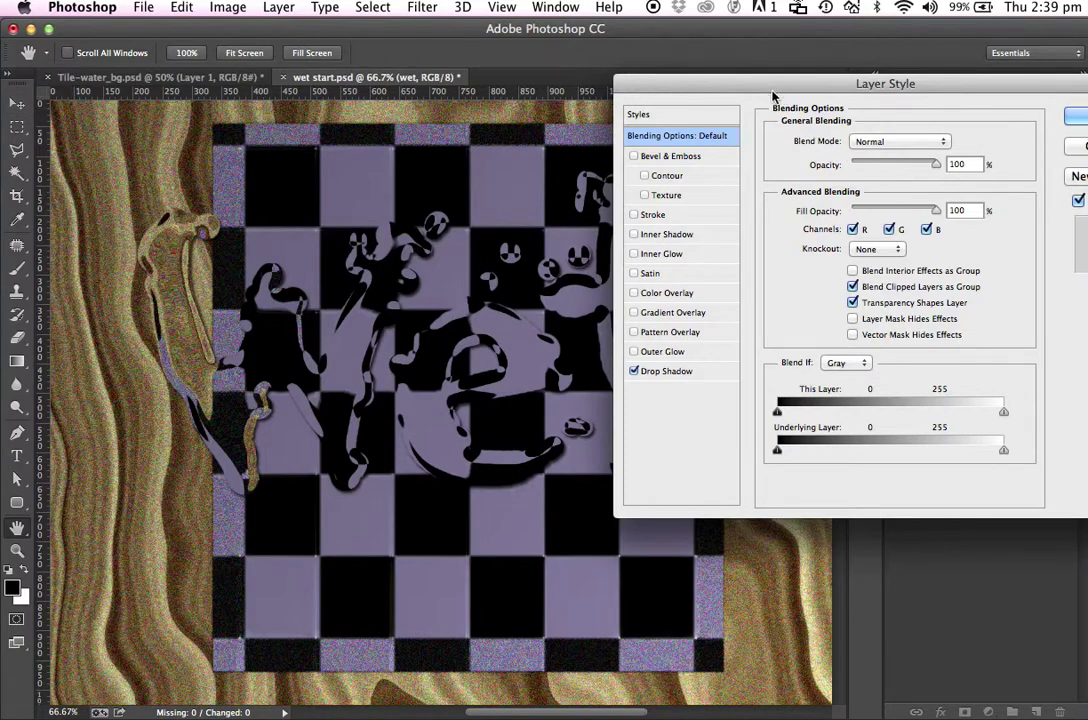
pyautogui.moveTo(799, 86); pyautogui.dragTo(585, 94)
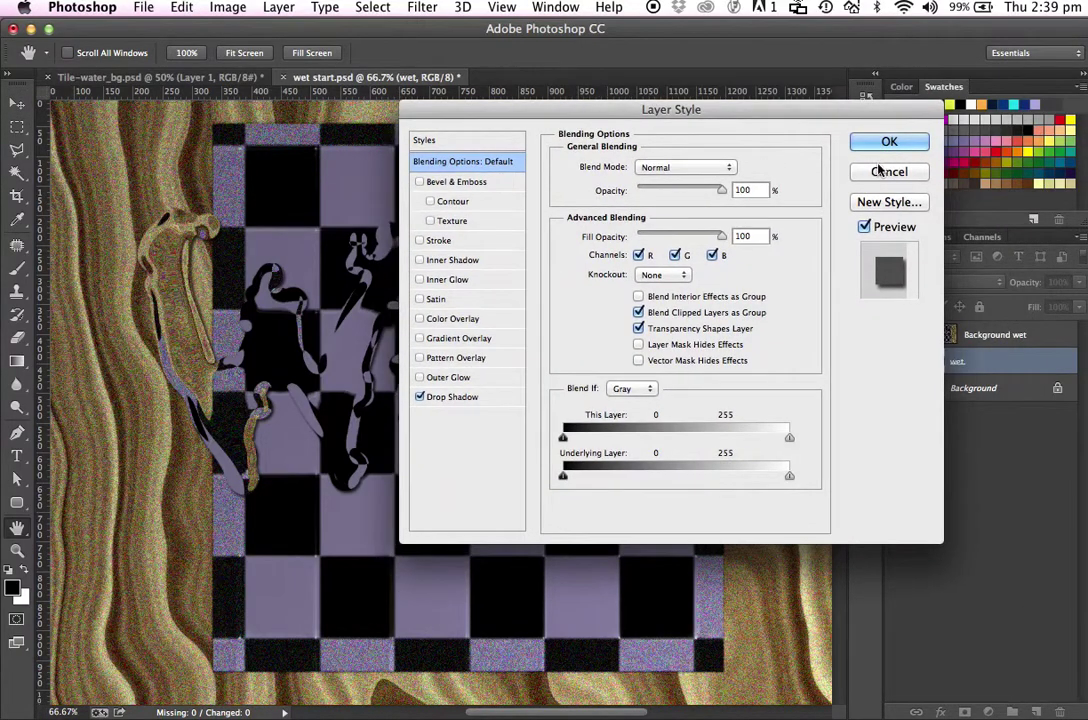
pyautogui.click(889, 171)
# - Open the wet layer's blending options and enable a Drop Shadow on the lettering
pyautogui.click(17, 104)
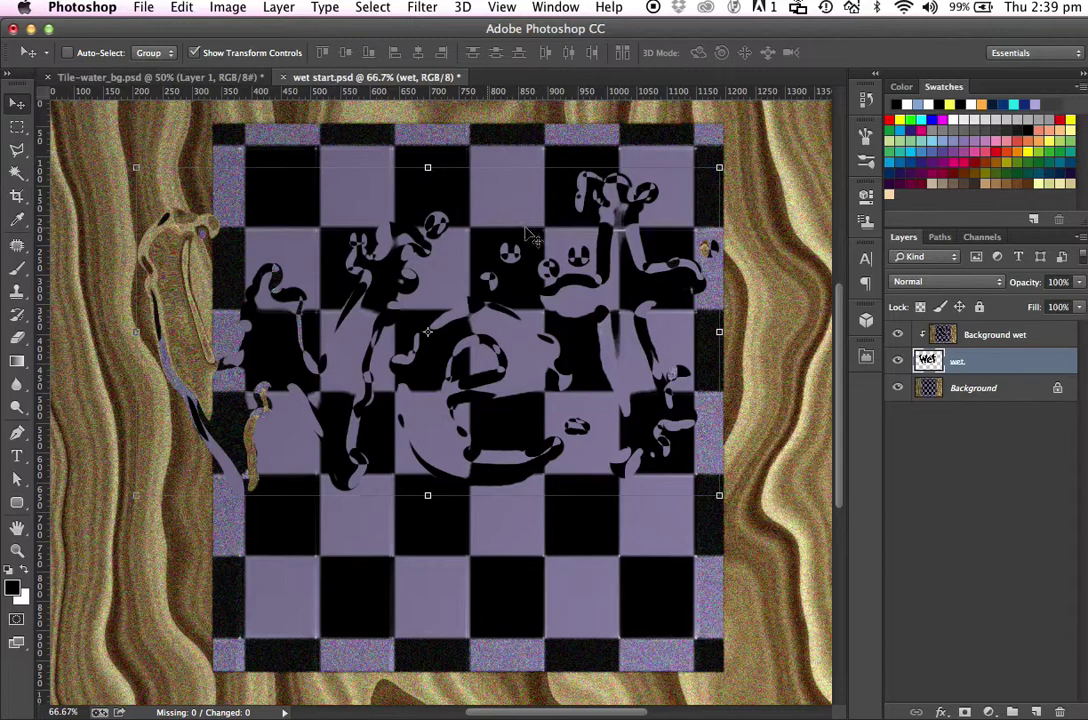
pyautogui.click(941, 711)
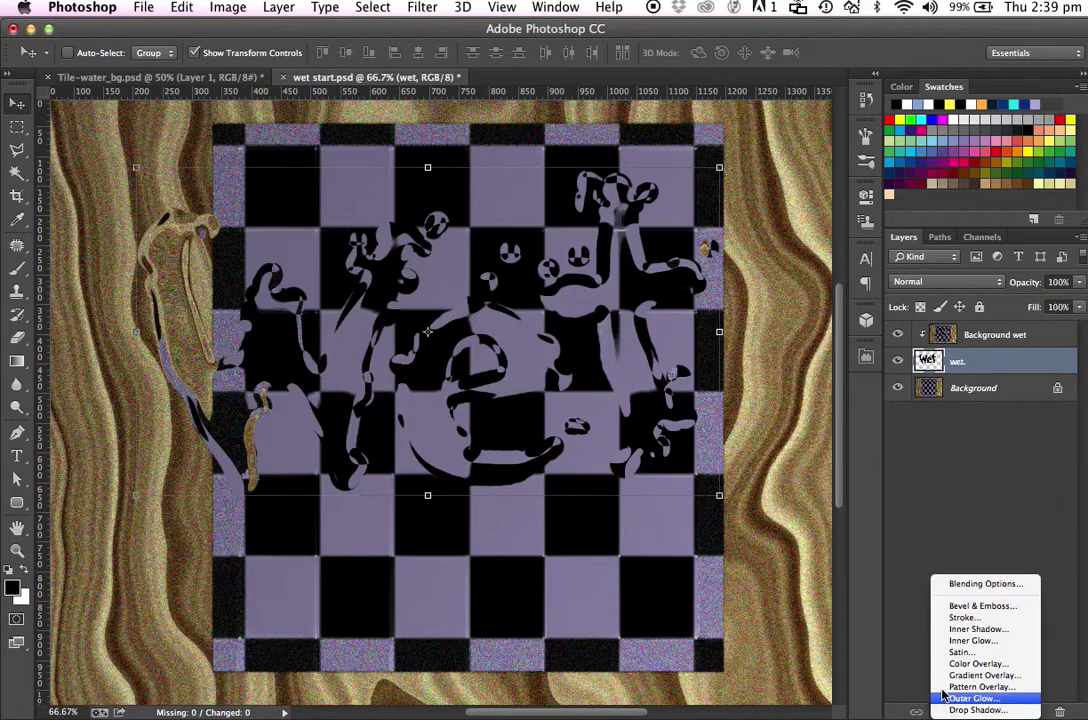
pyautogui.click(961, 586)
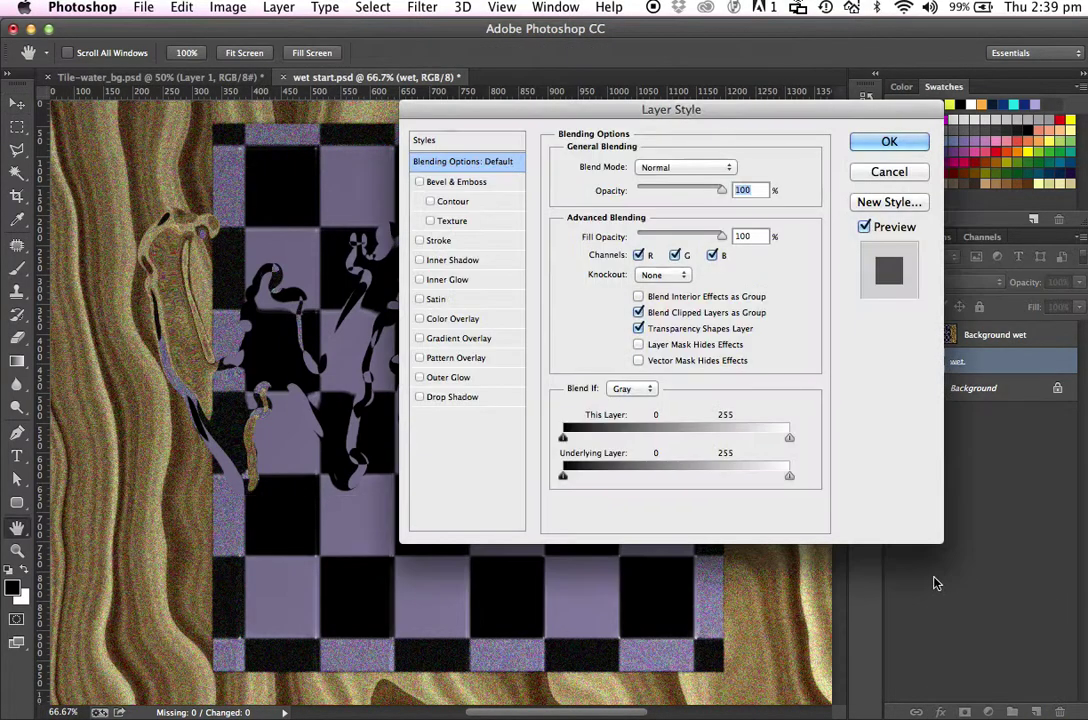
pyautogui.moveTo(582, 108); pyautogui.dragTo(793, 123)
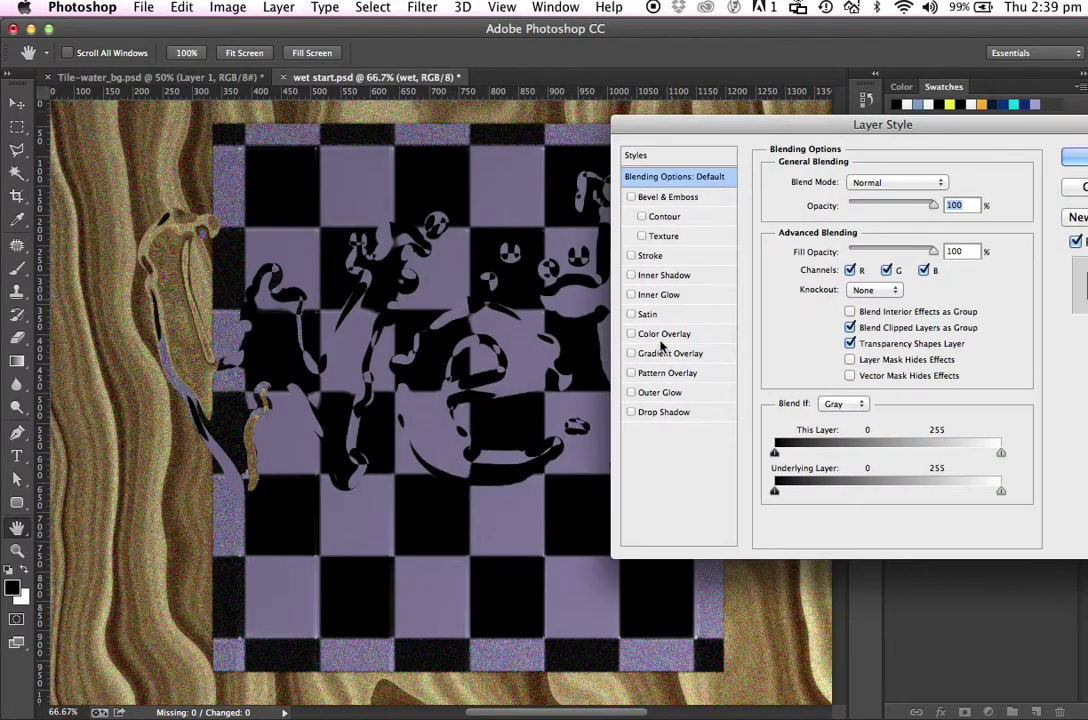
pyautogui.click(630, 411)
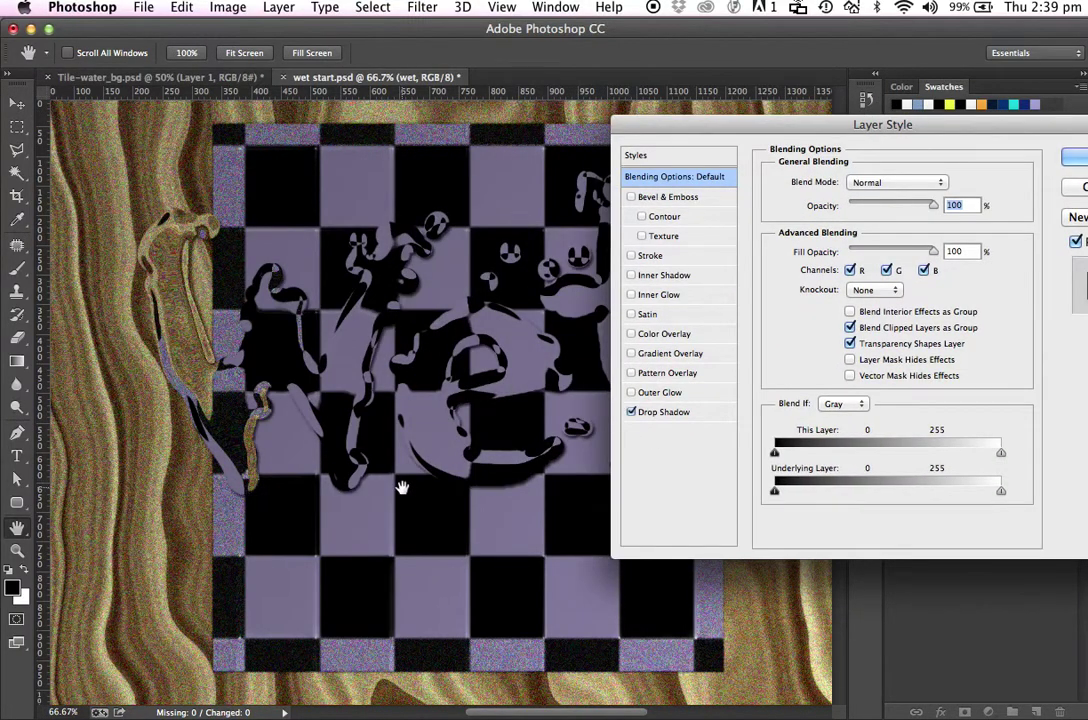
pyautogui.moveTo(401, 486)
pyautogui.mouseDown()
pyautogui.moveTo(393, 493)
pyautogui.moveTo(414, 481)
pyautogui.mouseUp()
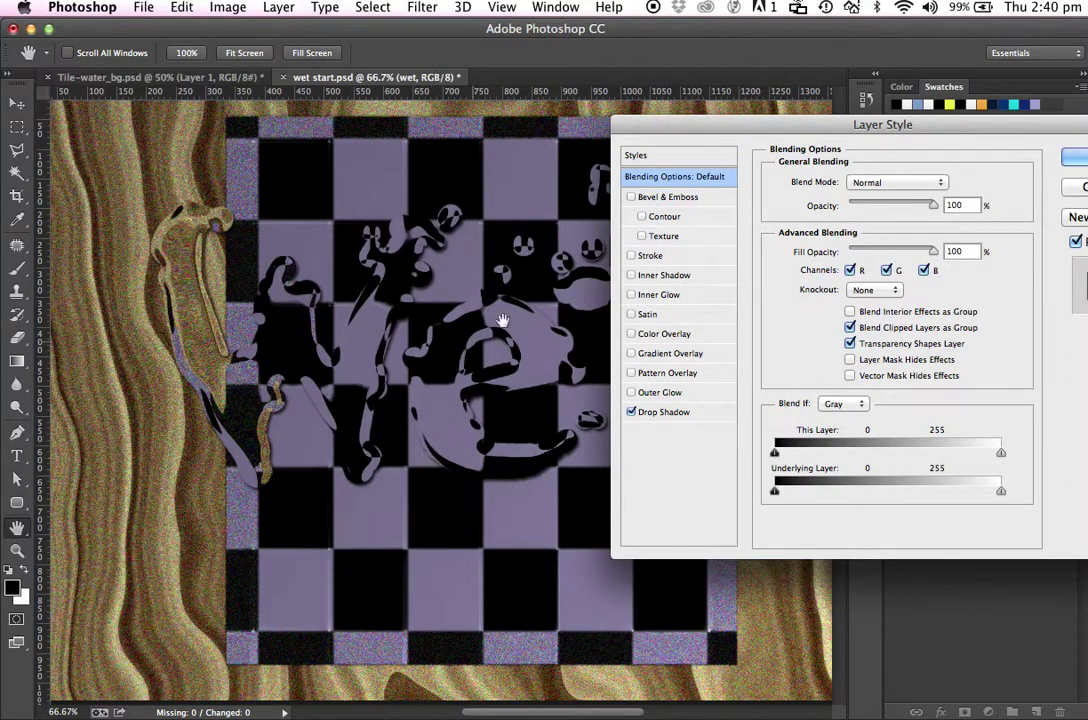
pyautogui.moveTo(700, 121); pyautogui.dragTo(583, 116)
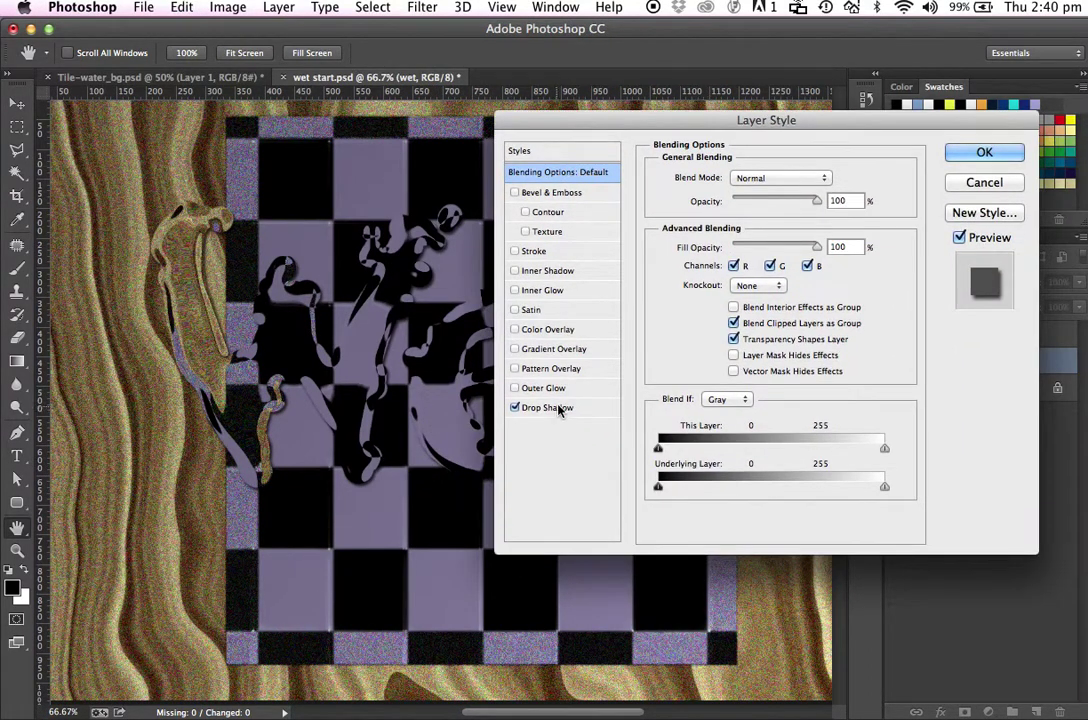
# - Set the drop shadow to a 45° angle, 7 px distance, 2% spread and 24 px size
pyautogui.click(554, 408)
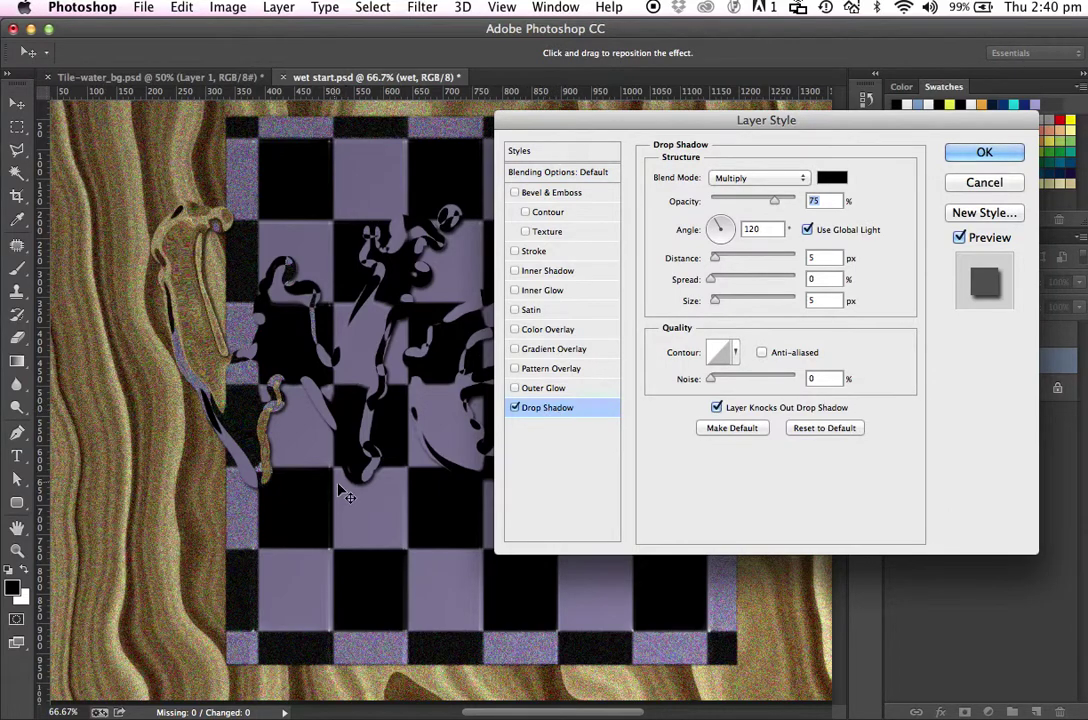
pyautogui.moveTo(345, 491)
pyautogui.mouseDown()
pyautogui.moveTo(335, 495)
pyautogui.moveTo(355, 485)
pyautogui.mouseUp()
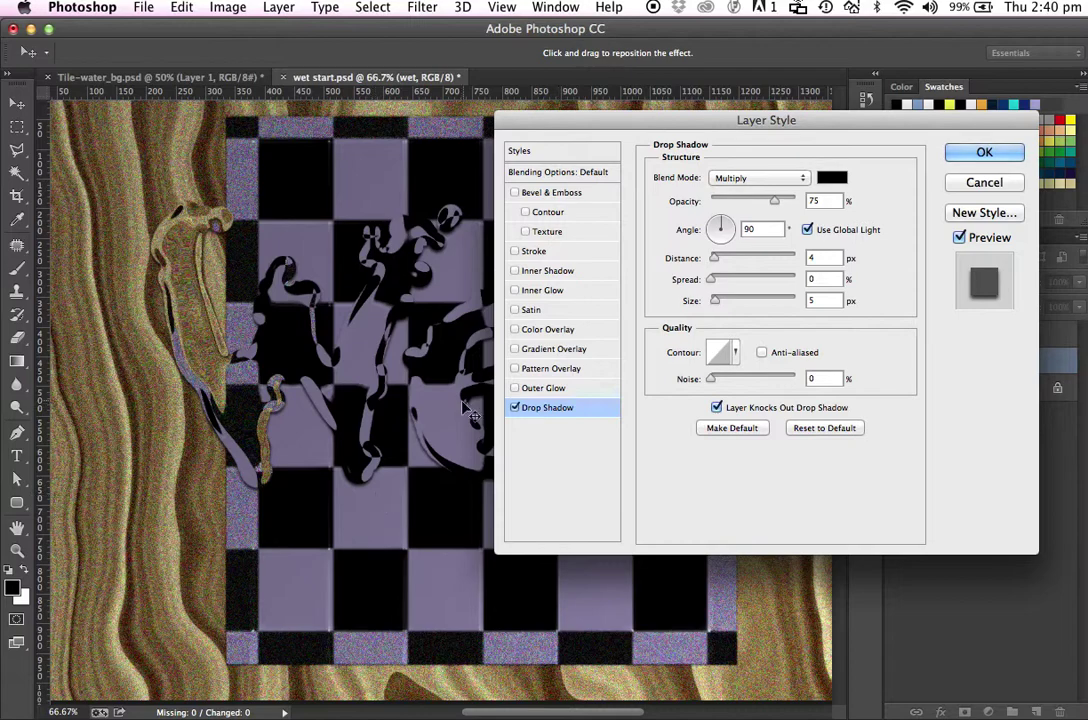
pyautogui.moveTo(405, 487); pyautogui.dragTo(396, 481)
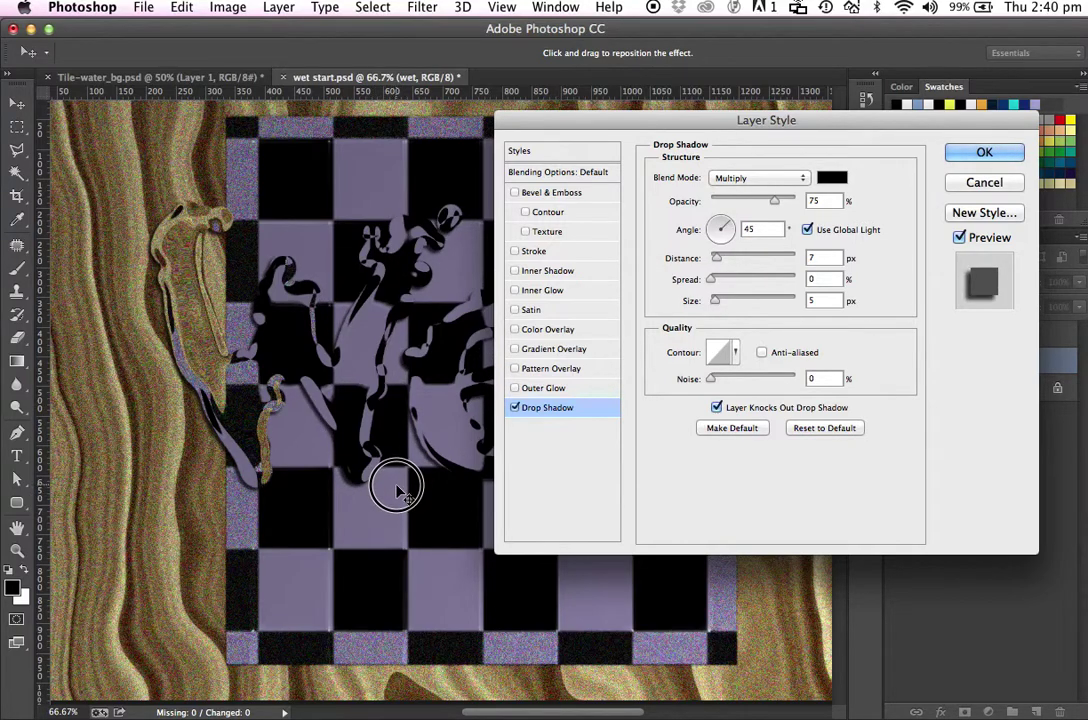
pyautogui.moveTo(636, 121); pyautogui.dragTo(695, 195)
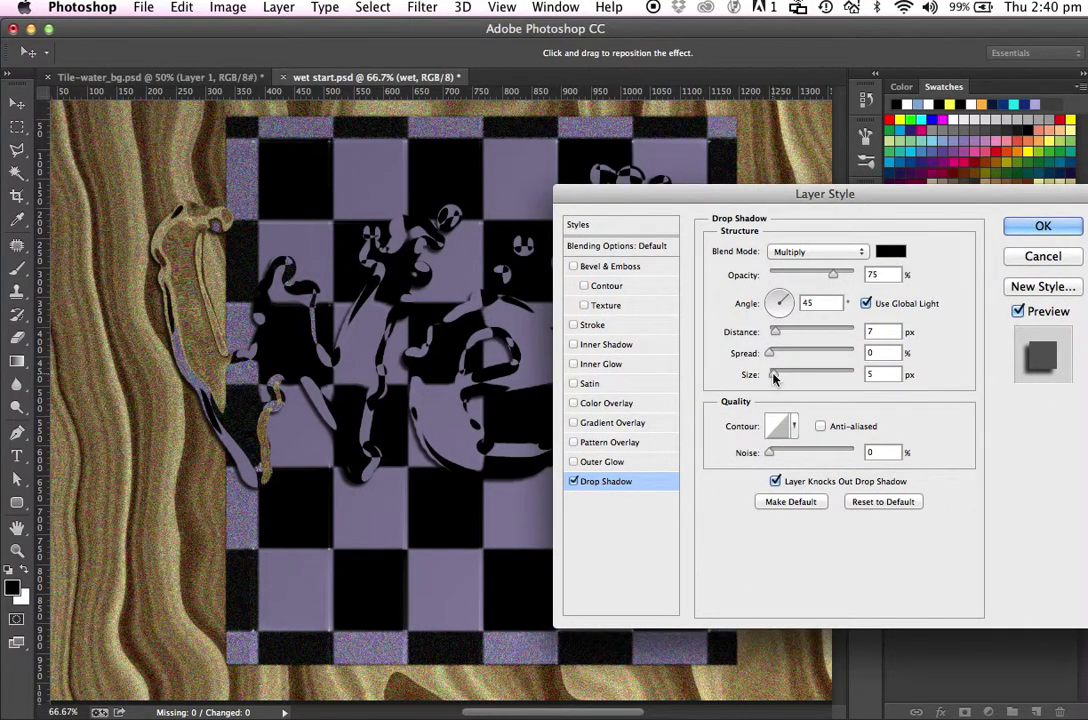
pyautogui.moveTo(773, 374)
pyautogui.mouseDown()
pyautogui.moveTo(777, 333)
pyautogui.moveTo(782, 375)
pyautogui.mouseUp()
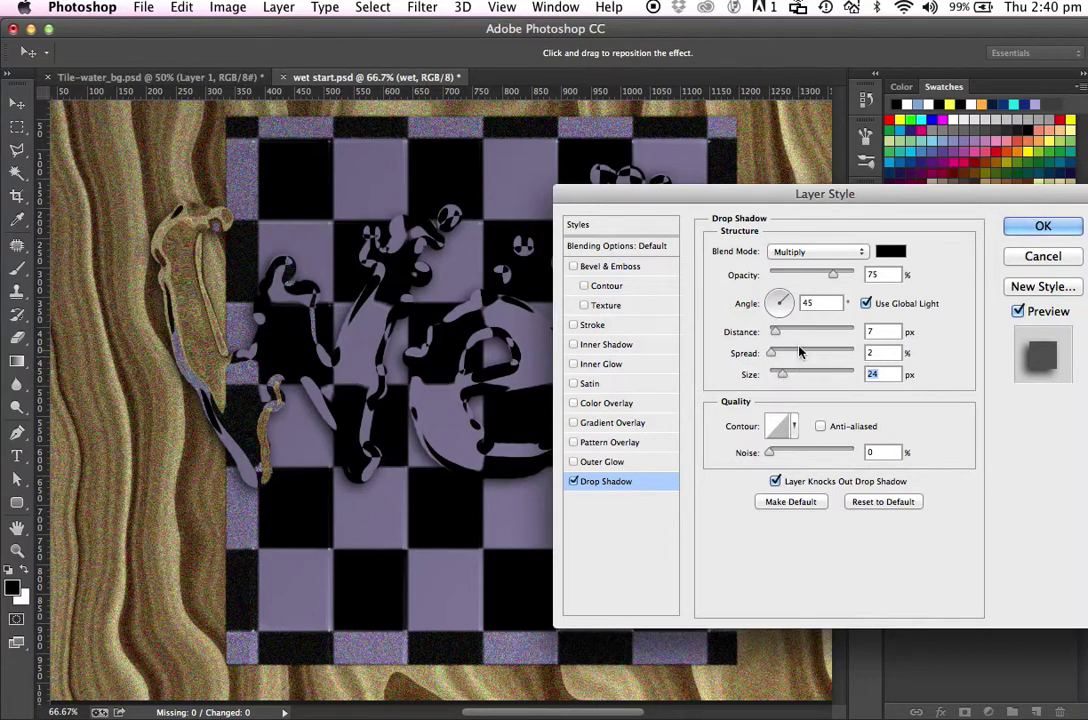
pyautogui.moveTo(651, 195); pyautogui.dragTo(742, 140)
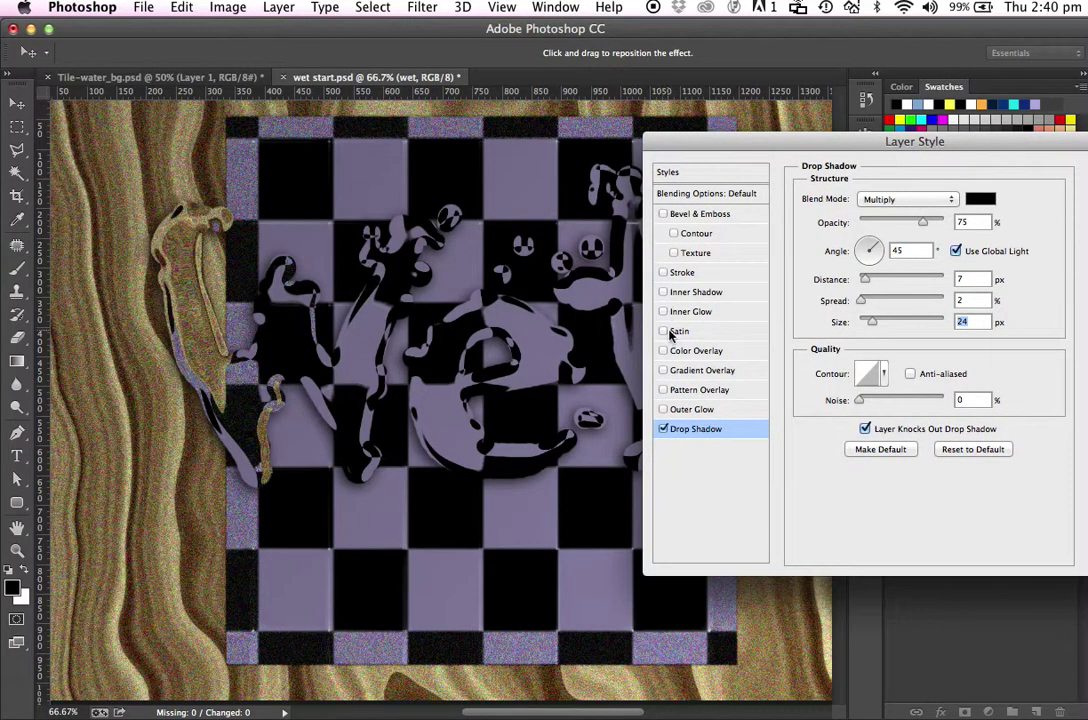
# - Enable Inner Glow on the wet layer and set its size to 18 px
pyautogui.click(663, 312)
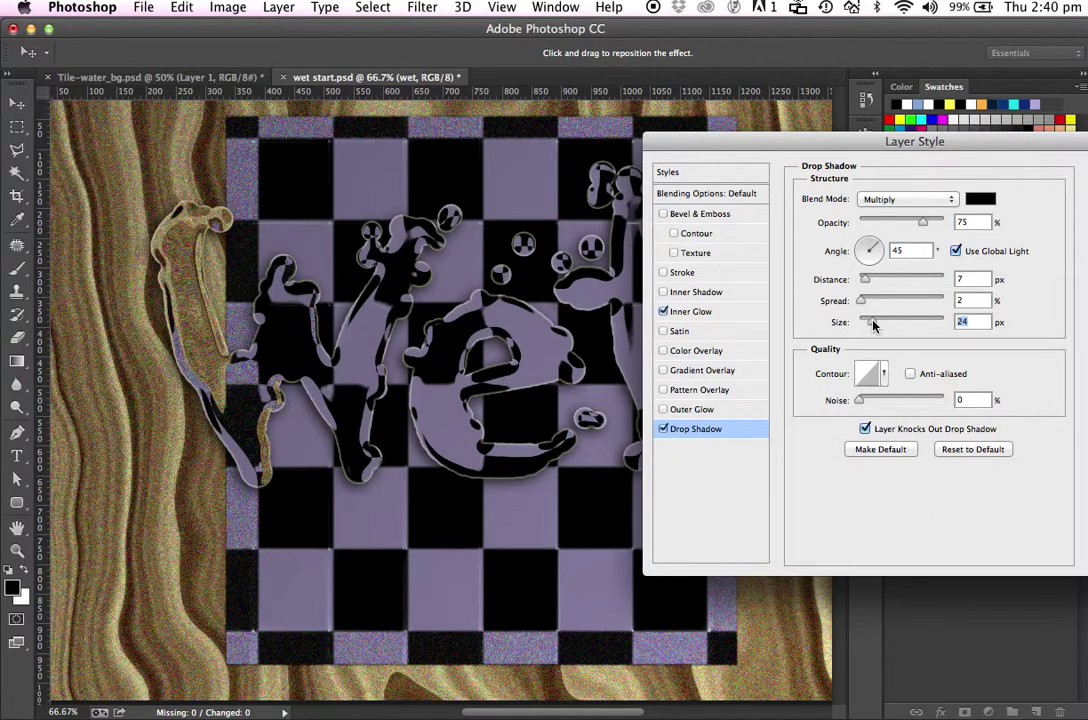
pyautogui.moveTo(874, 323); pyautogui.dragTo(871, 322)
pyautogui.click(702, 310)
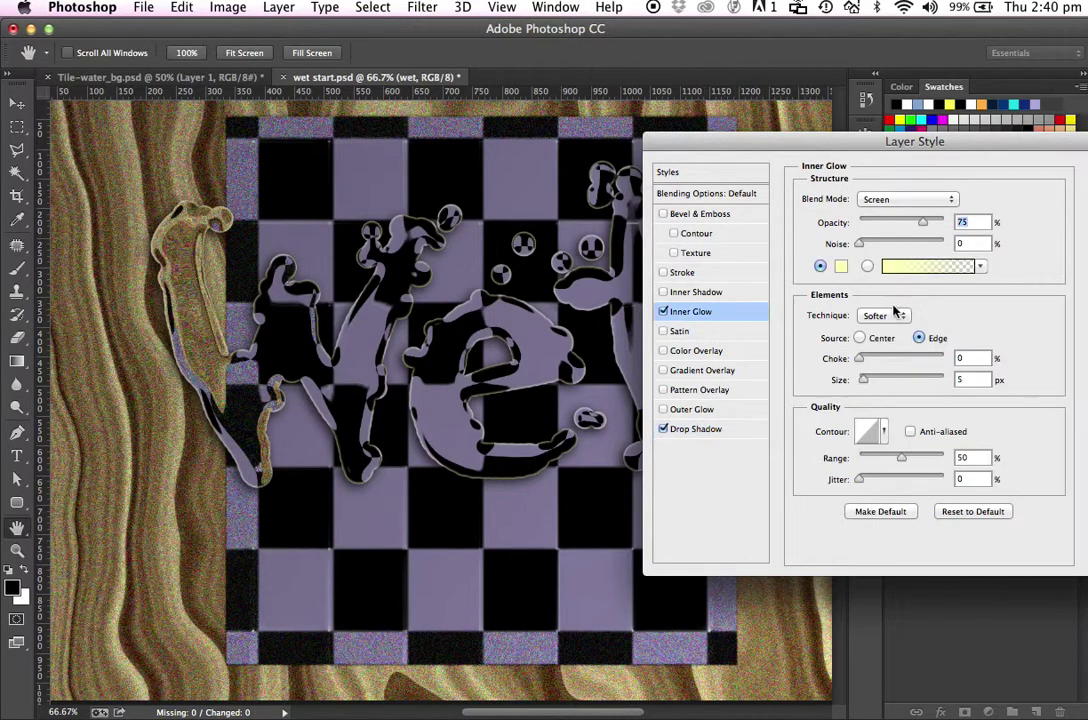
pyautogui.moveTo(865, 384); pyautogui.dragTo(870, 380)
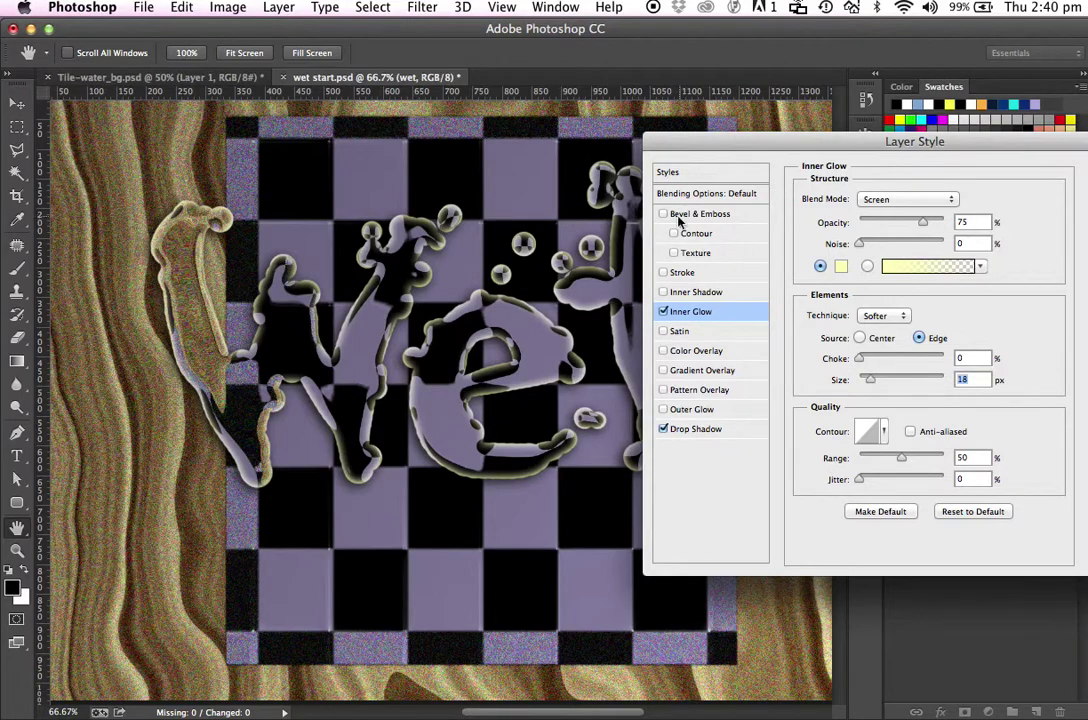
# - Enable Bevel & Emboss on the lettering and set the inner glow's size to 21 px
pyautogui.click(664, 214)
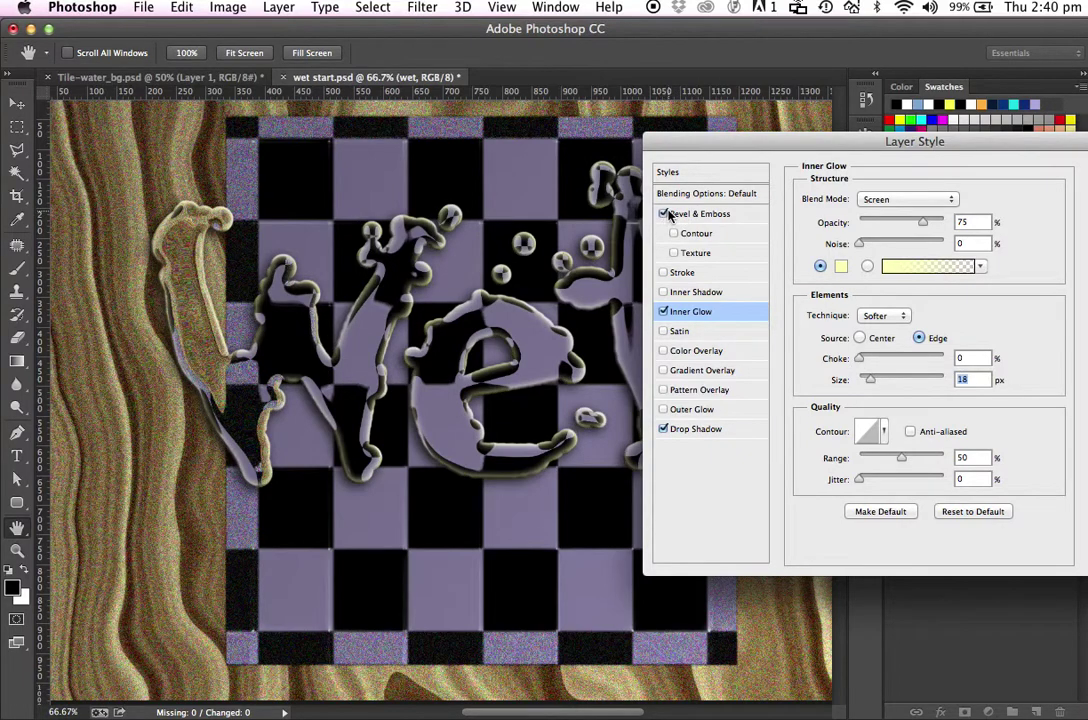
pyautogui.moveTo(721, 144); pyautogui.dragTo(733, 172)
pyautogui.moveTo(805, 170); pyautogui.dragTo(712, 160)
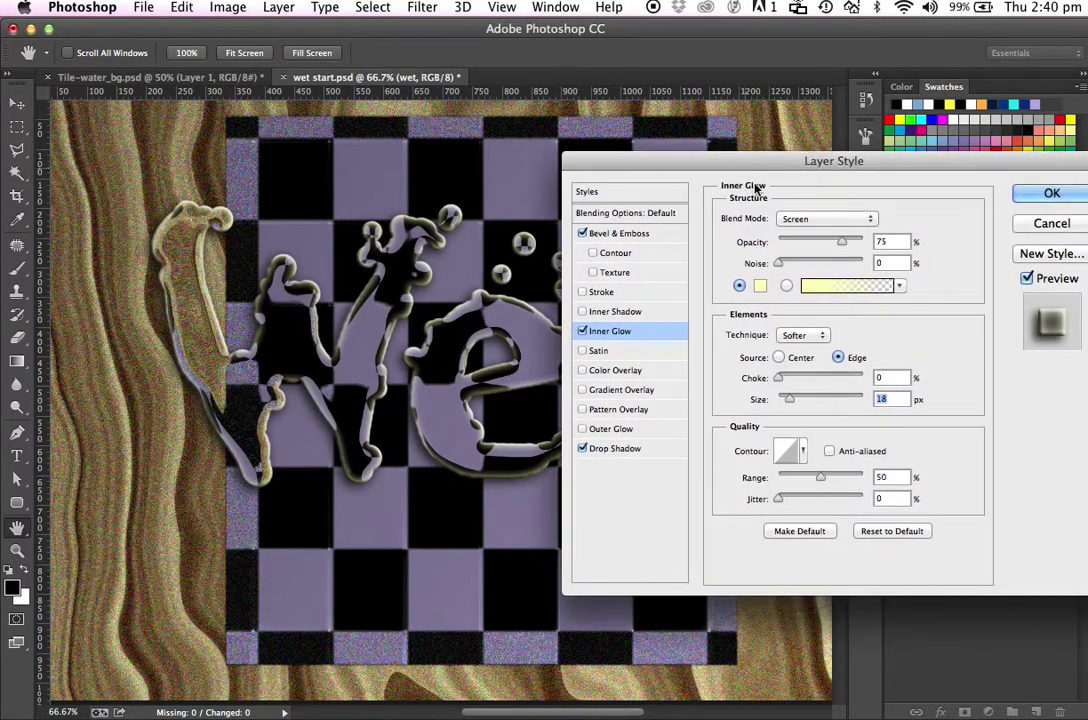
pyautogui.moveTo(793, 400); pyautogui.dragTo(790, 398)
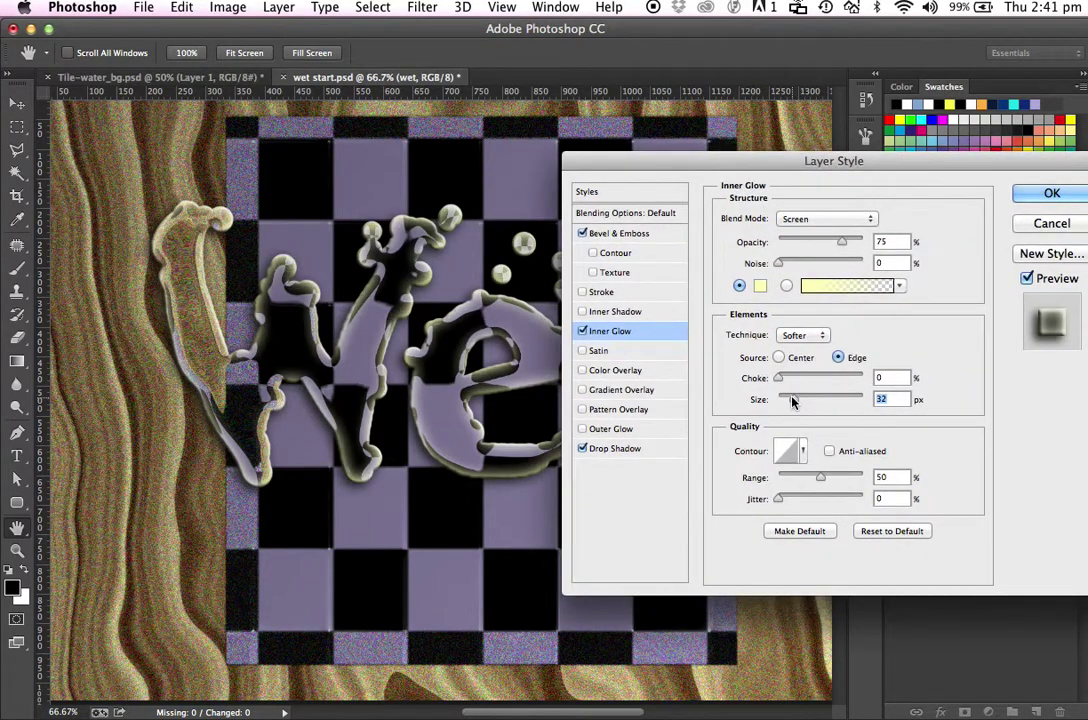
pyautogui.click(790, 398)
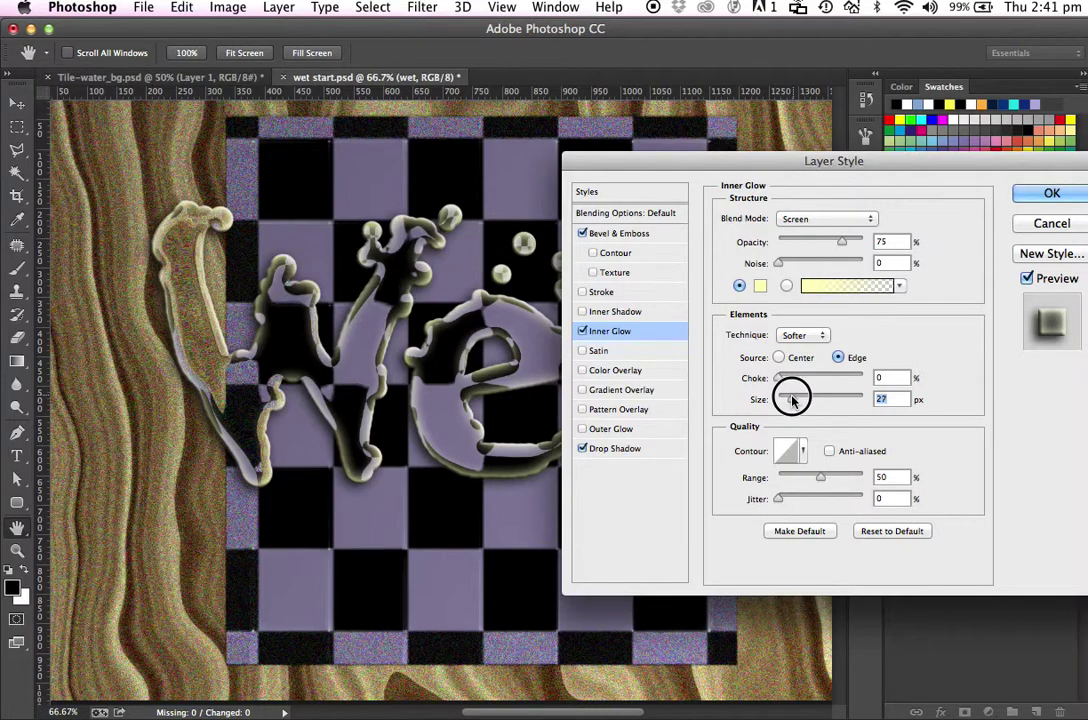
pyautogui.moveTo(662, 167); pyautogui.dragTo(955, 270)
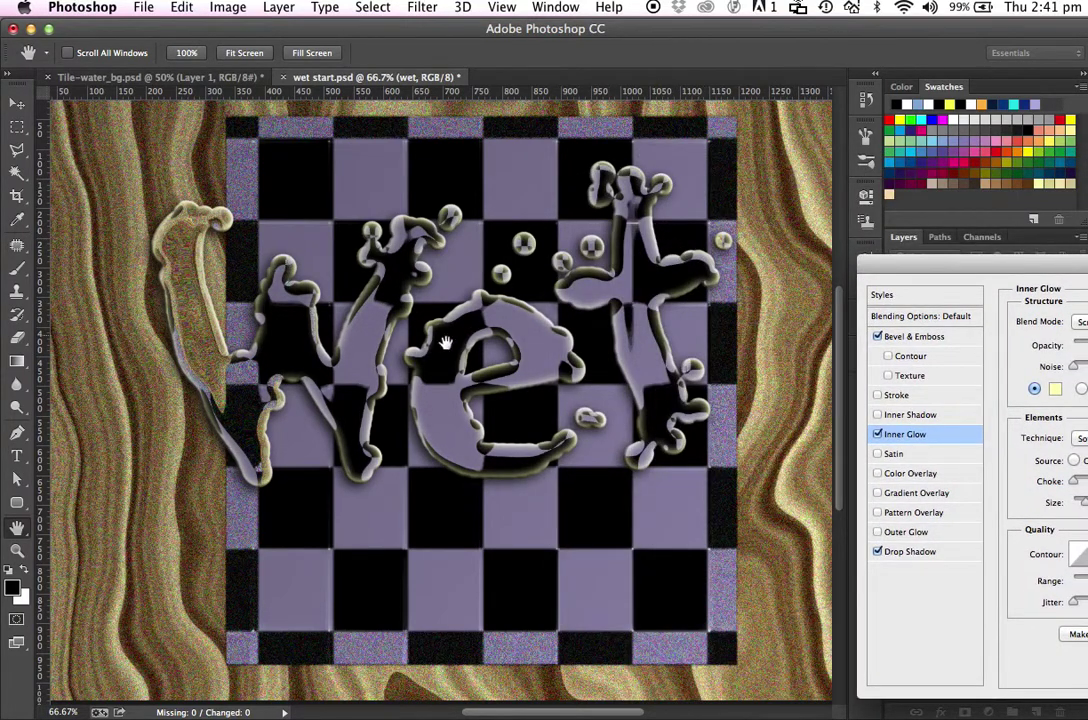
pyautogui.moveTo(879, 270); pyautogui.dragTo(627, 198)
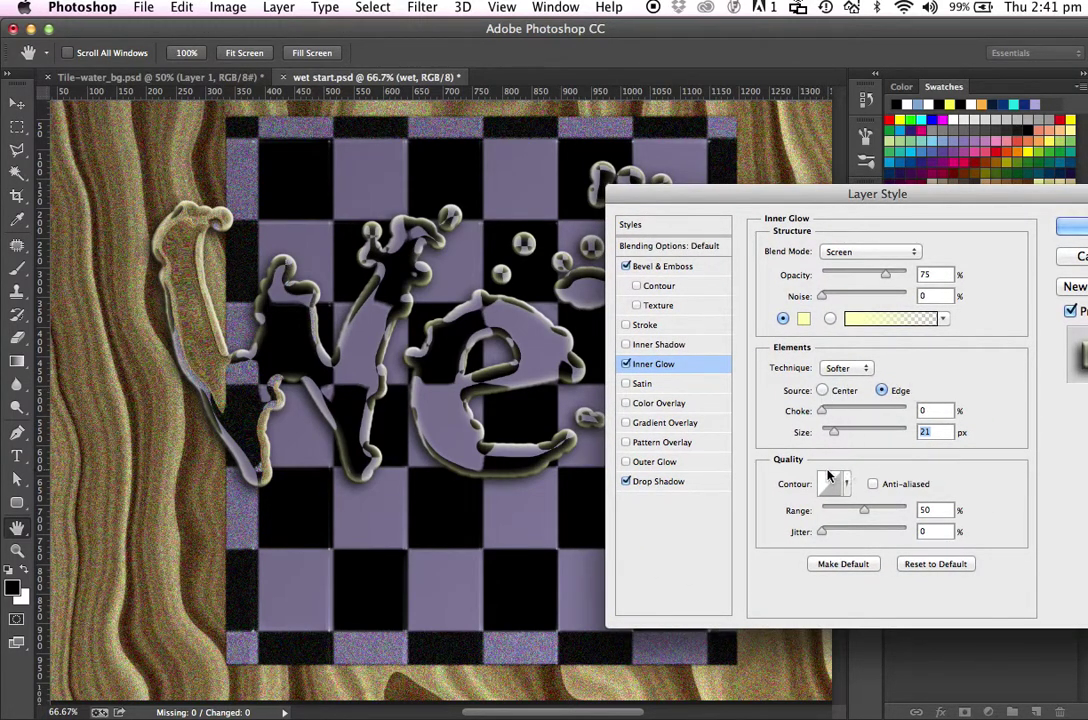
# - Try Center as the inner glow source, return it to Edge, and set the choke to 5%
pyautogui.click(822, 391)
pyautogui.click(882, 390)
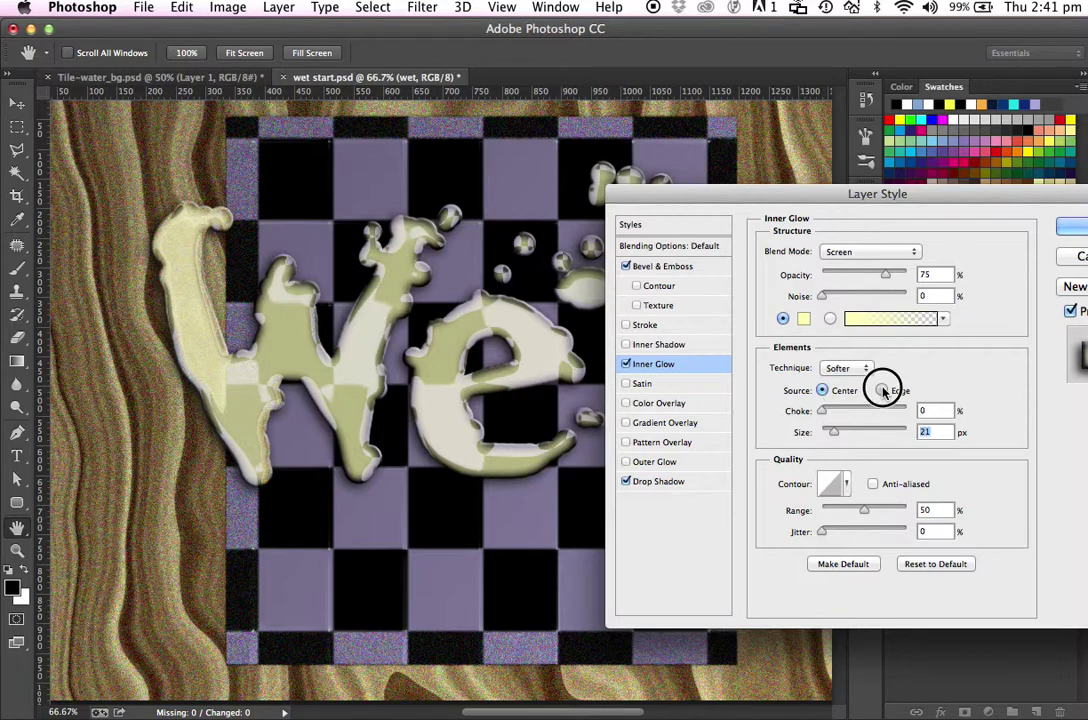
pyautogui.moveTo(822, 411)
pyautogui.mouseDown()
pyautogui.moveTo(836, 411)
pyautogui.moveTo(824, 413)
pyautogui.mouseUp()
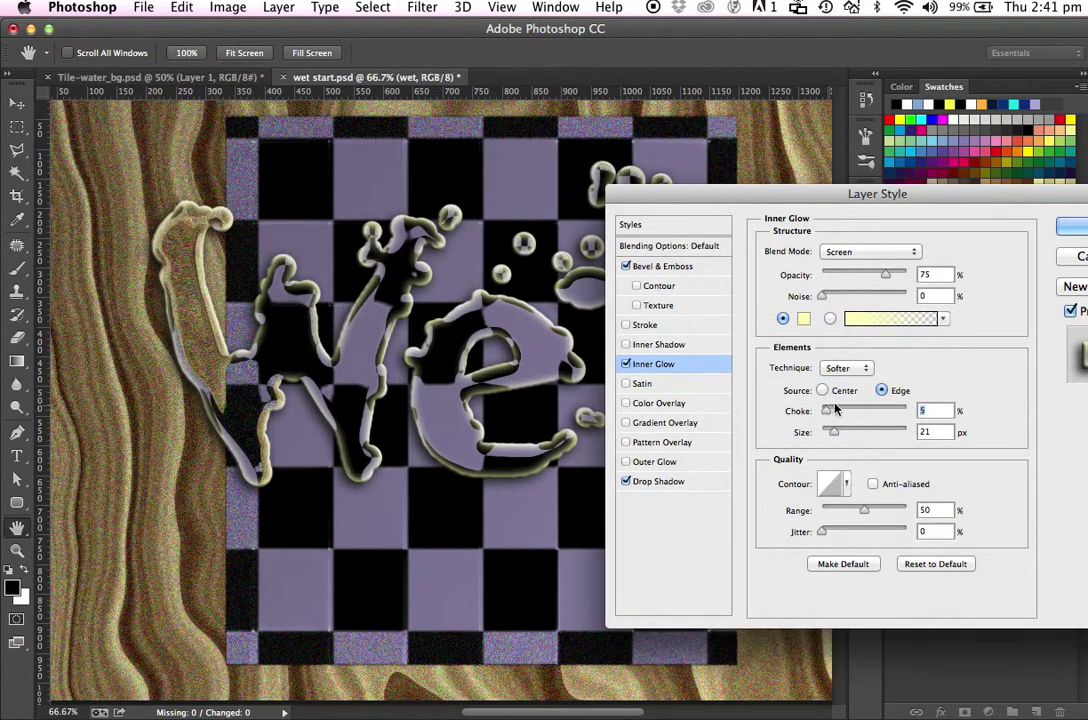
pyautogui.moveTo(726, 203); pyautogui.dragTo(714, 246)
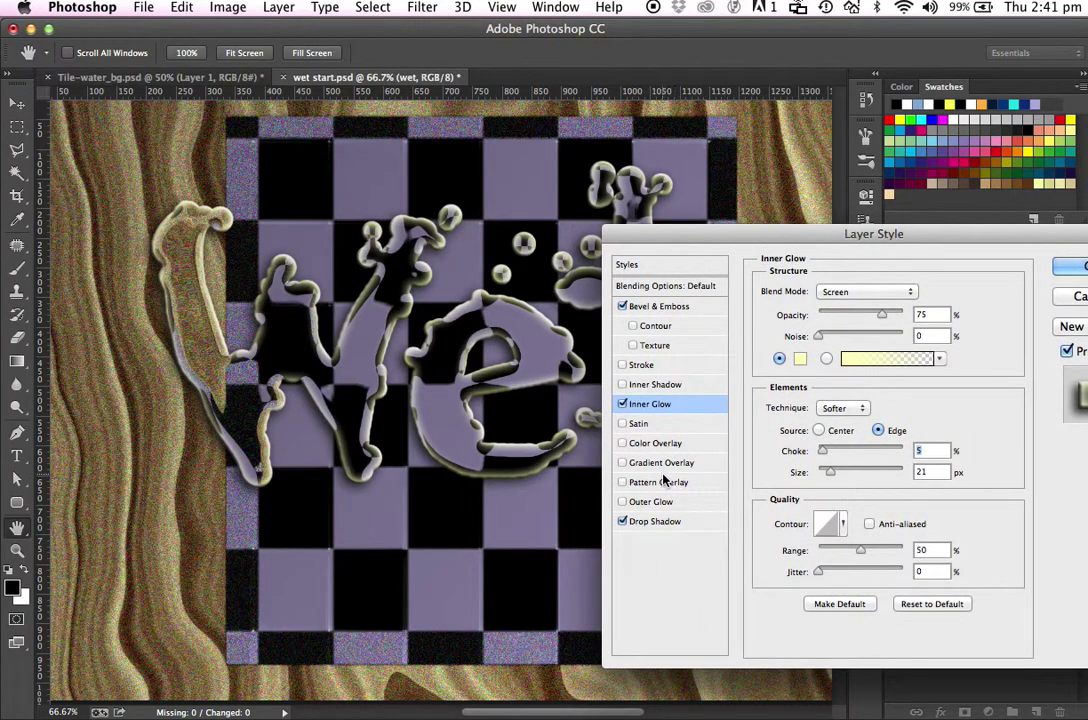
# - Set the Bevel & Emboss direction to Down in the wet layer's style
pyautogui.click(656, 306)
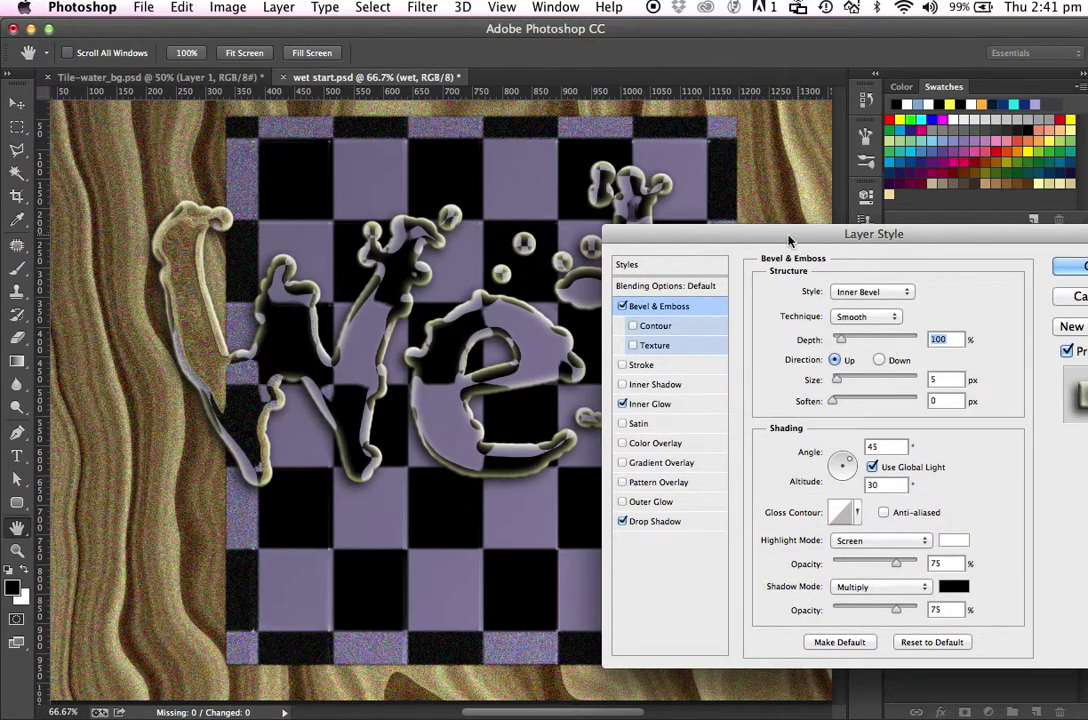
pyautogui.moveTo(788, 234); pyautogui.dragTo(703, 182)
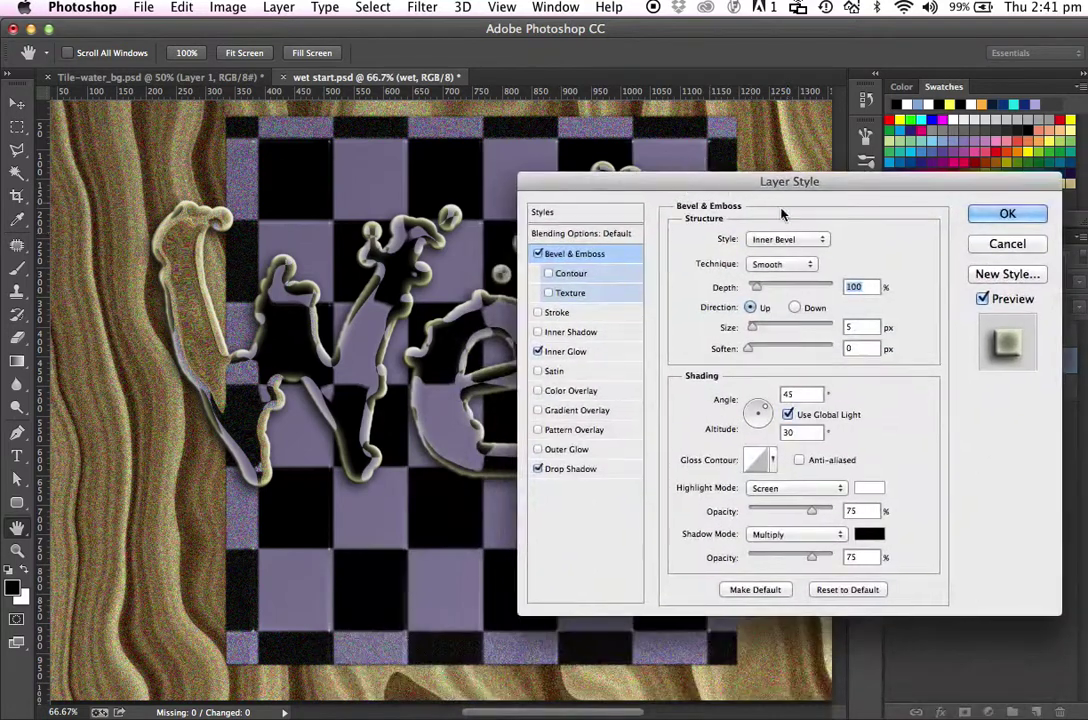
pyautogui.click(795, 308)
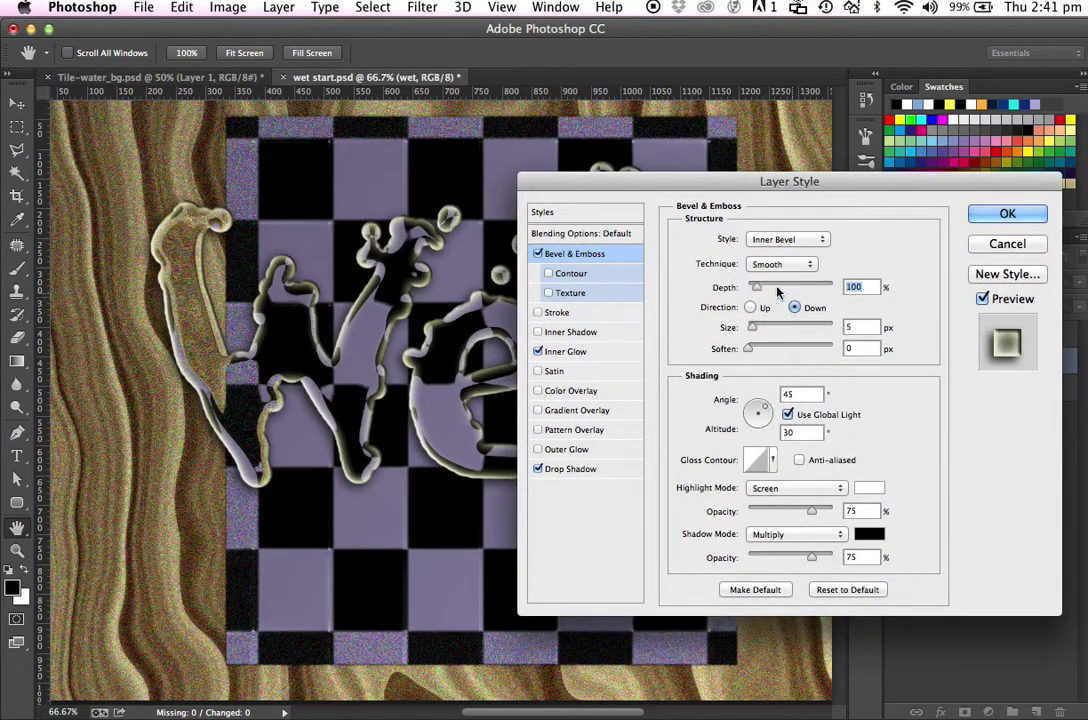
# - Reposition the lettering's drop shadow to a 66° angle and 15 px distance, and apply the layer style
pyautogui.moveTo(659, 190); pyautogui.dragTo(634, 155)
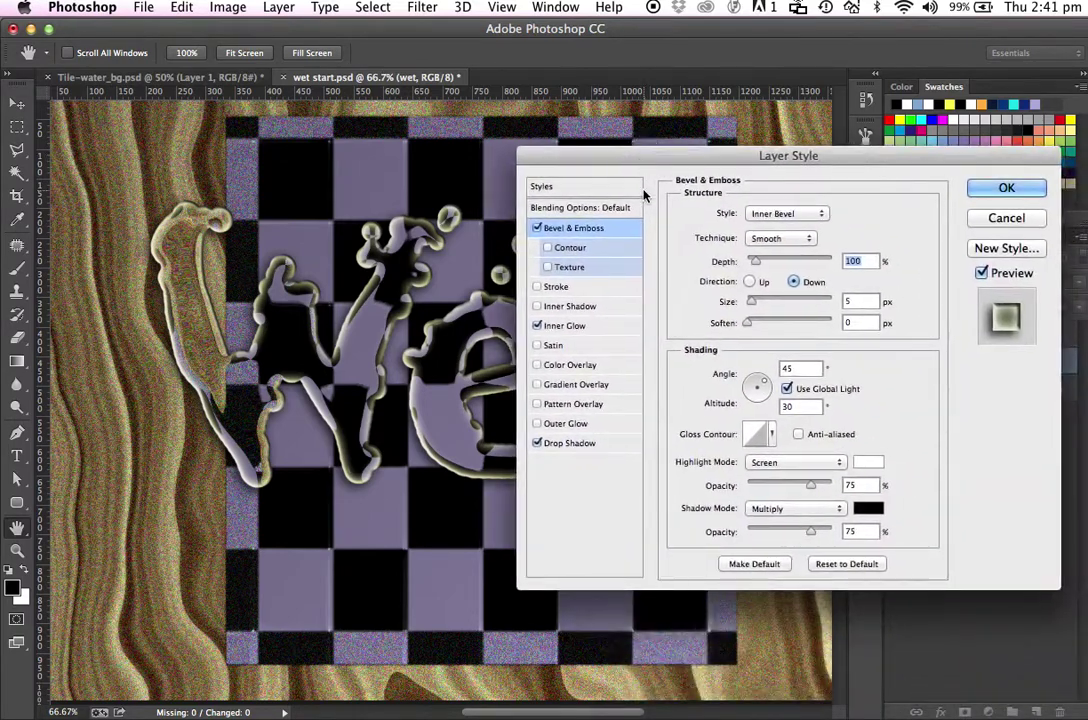
pyautogui.click(561, 447)
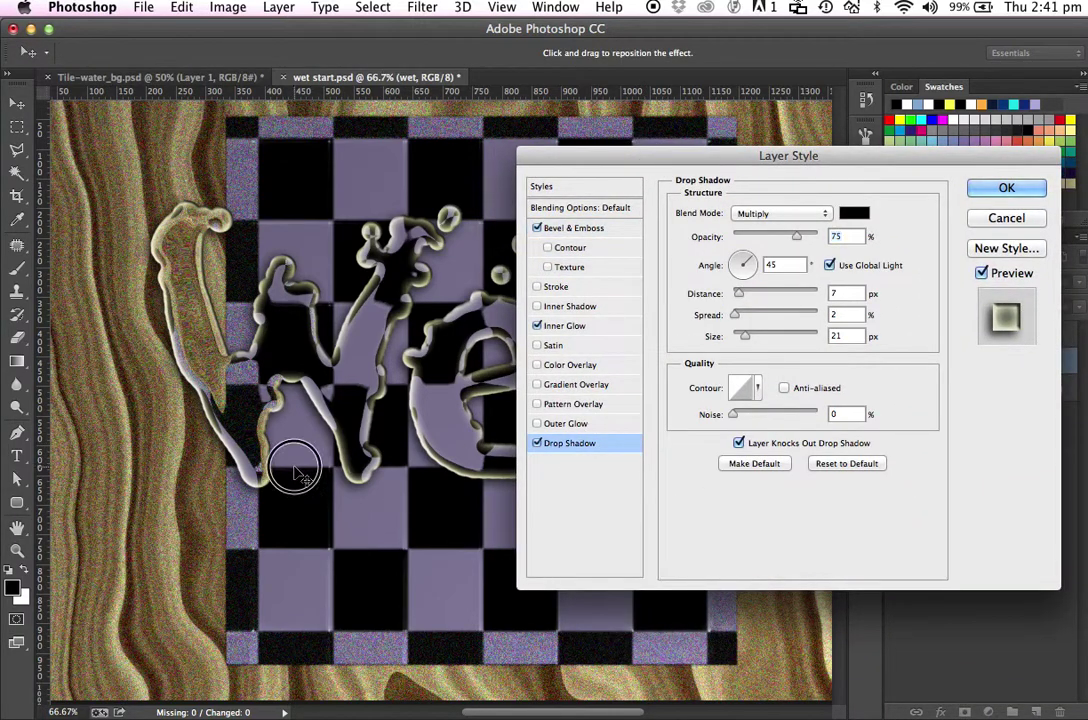
pyautogui.moveTo(293, 477); pyautogui.dragTo(291, 483)
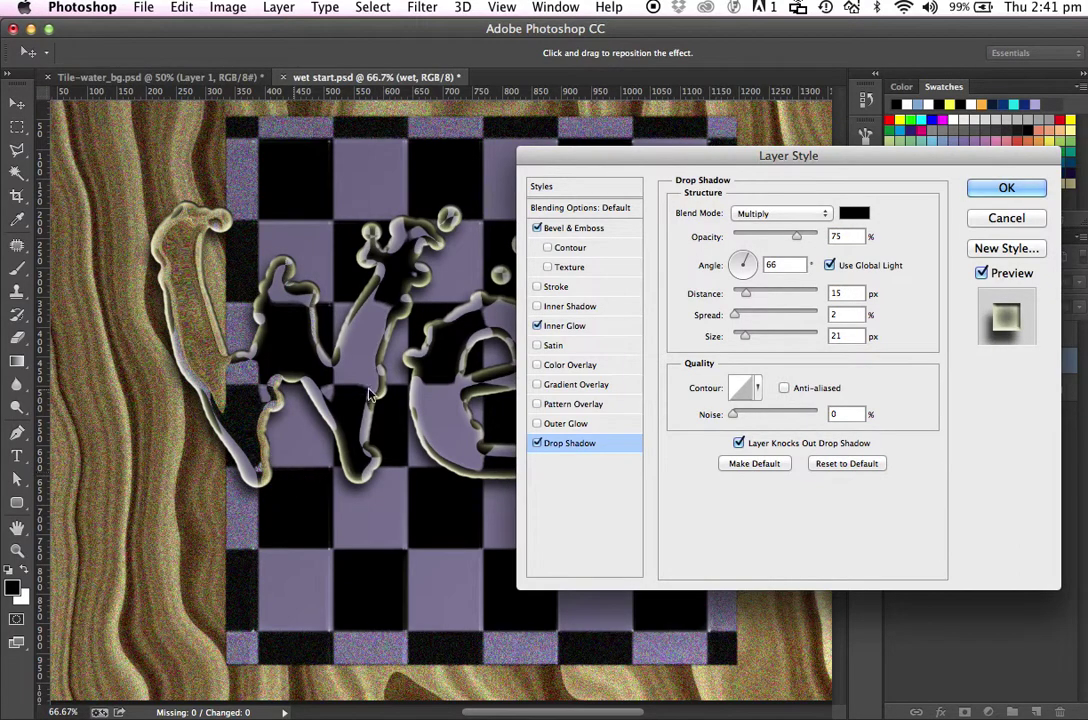
pyautogui.moveTo(614, 148); pyautogui.dragTo(463, 177)
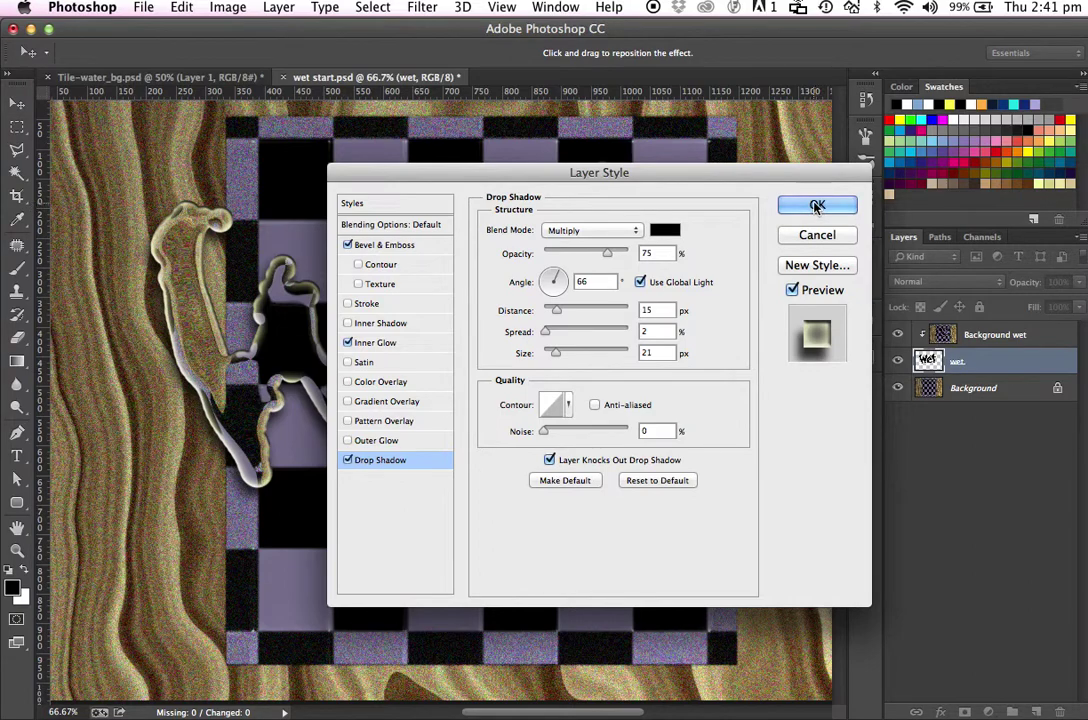
pyautogui.click(817, 206)
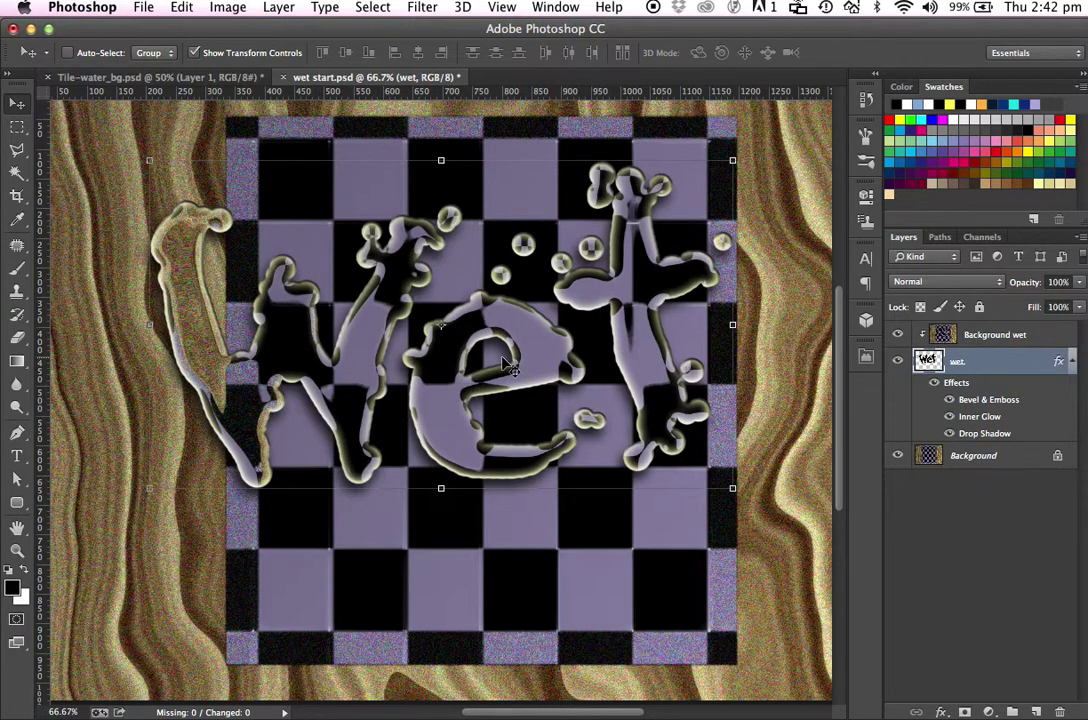
# - Save the wet start document
pyautogui.click(143, 7)
pyautogui.click(155, 191)
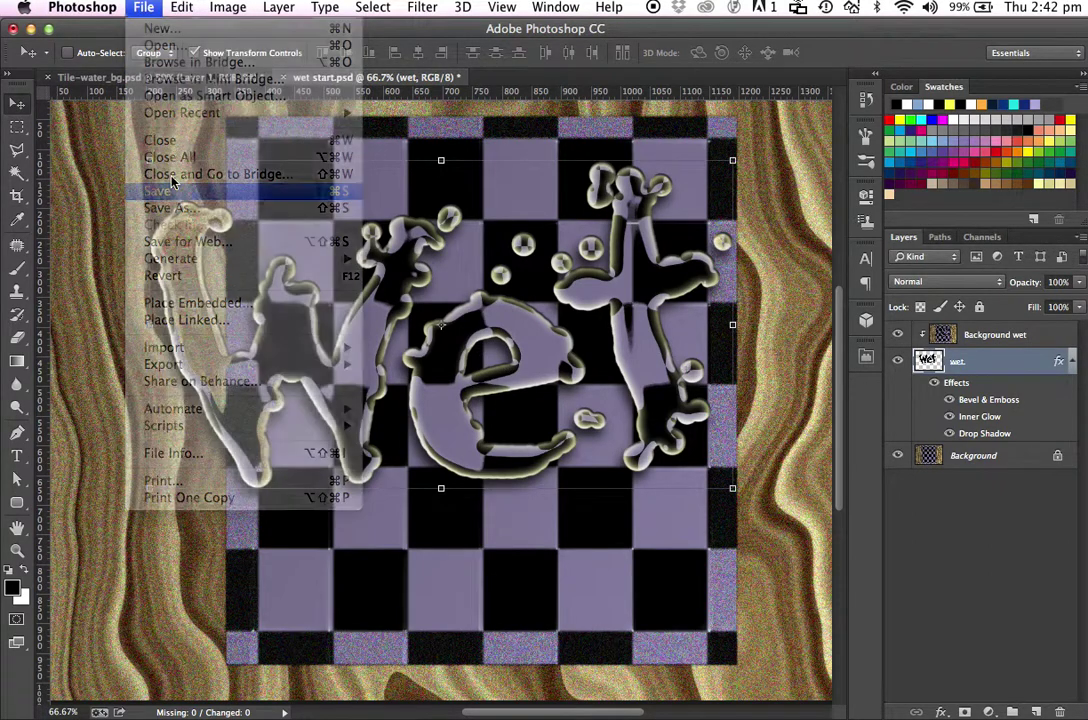
pyautogui.click(838, 315)
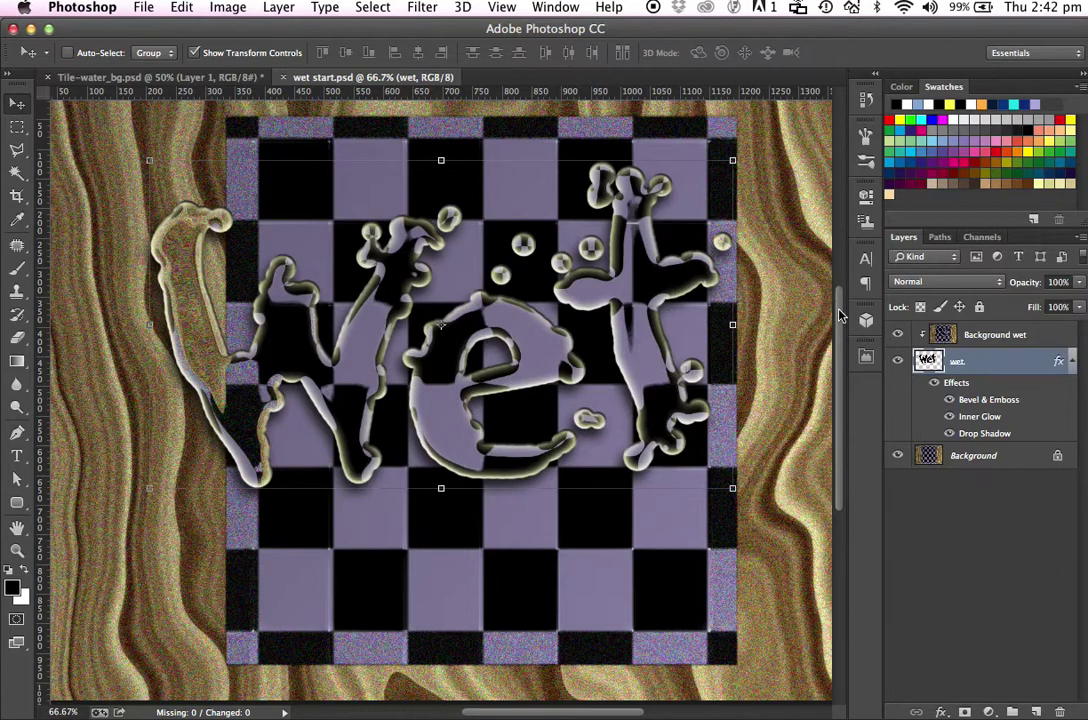
# - Collapse the wet layer's effects and add a new layer named hi-lite, clipped above Background wet
pyautogui.click(1072, 363)
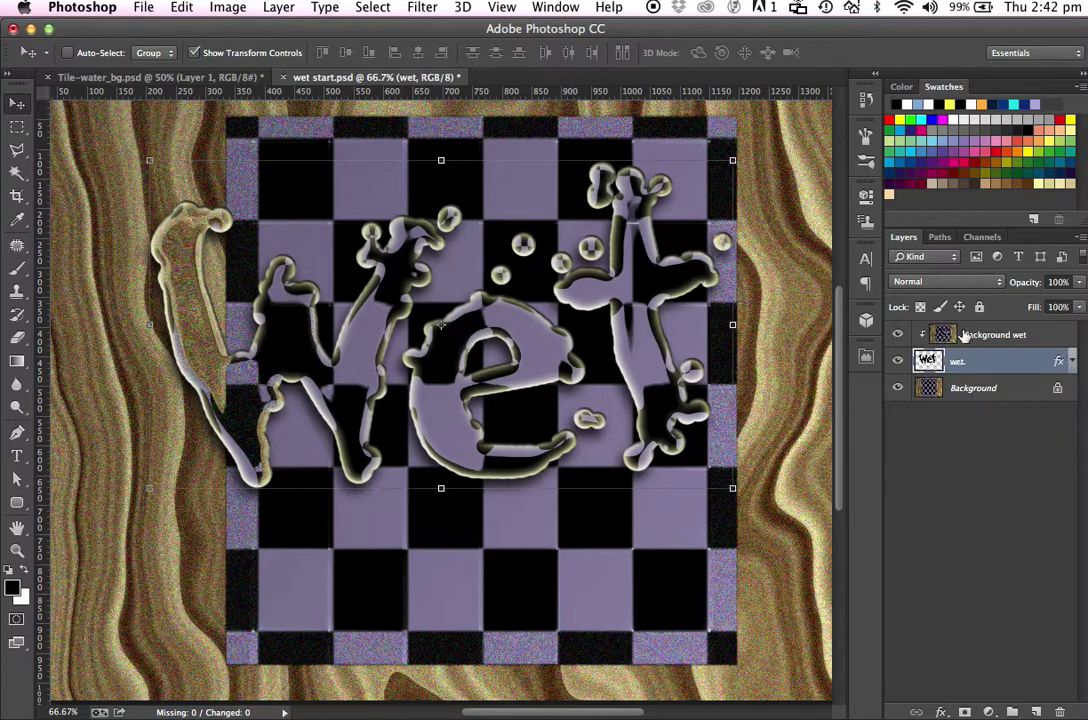
pyautogui.click(1036, 711)
pyautogui.moveTo(904, 356); pyautogui.dragTo(977, 338)
pyautogui.doubleClick(980, 335)
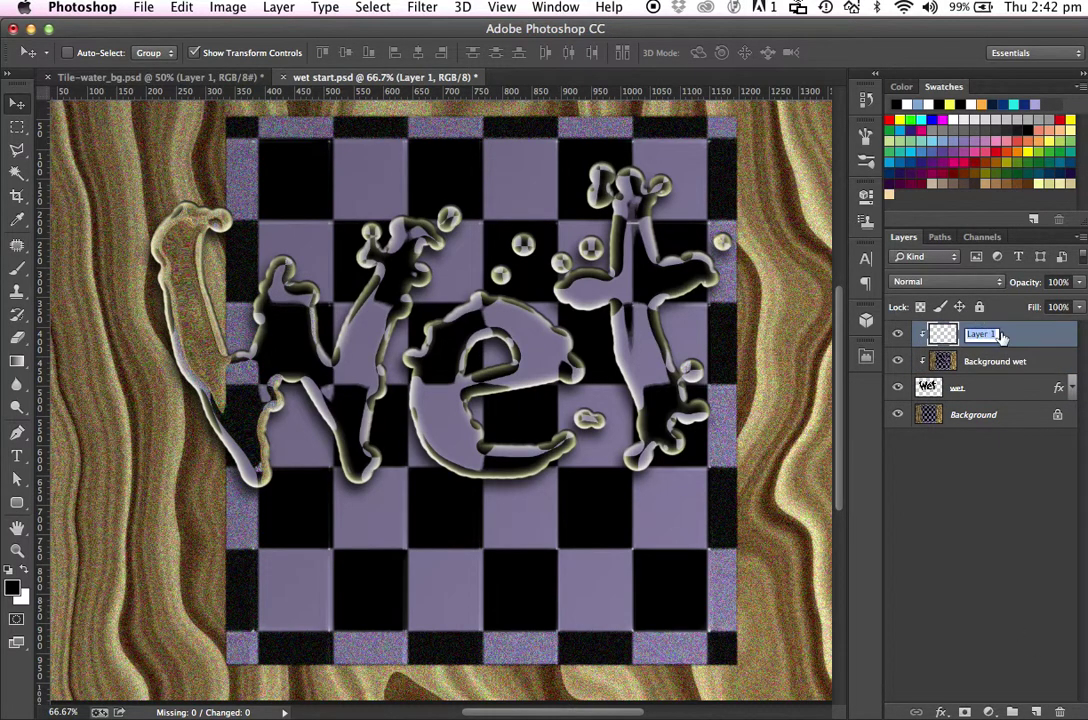
pyautogui.write('hi-lite')
pyautogui.press('Return')
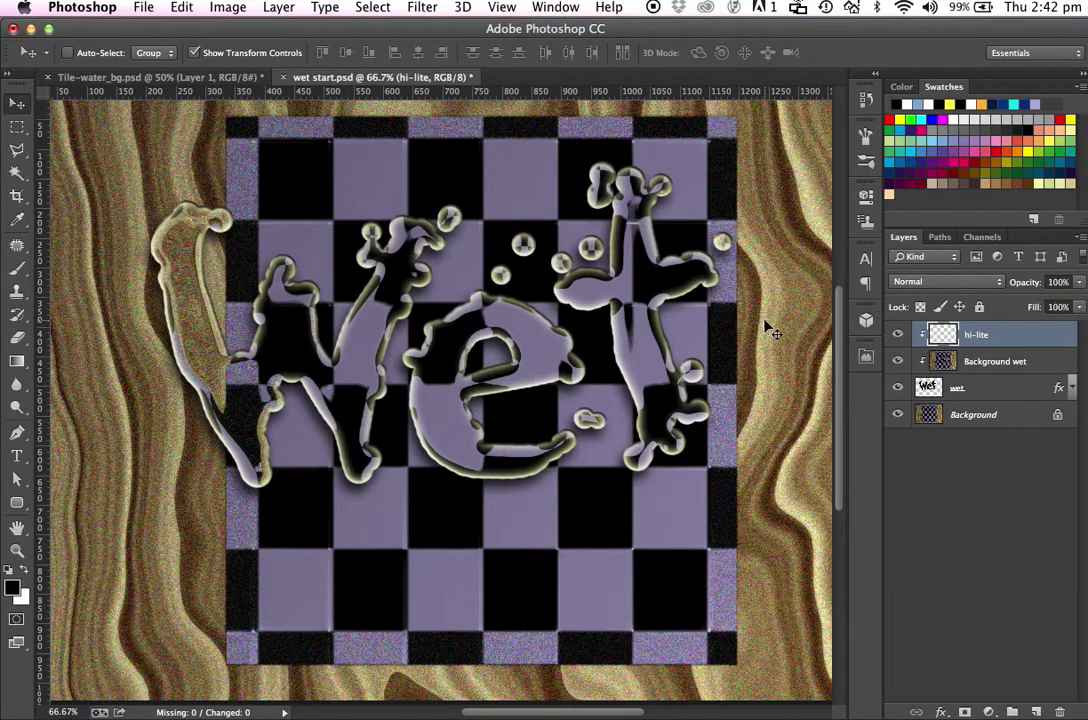
# - Load the wet alpha channel as a selection and return to the hi-lite layer
pyautogui.click(985, 237)
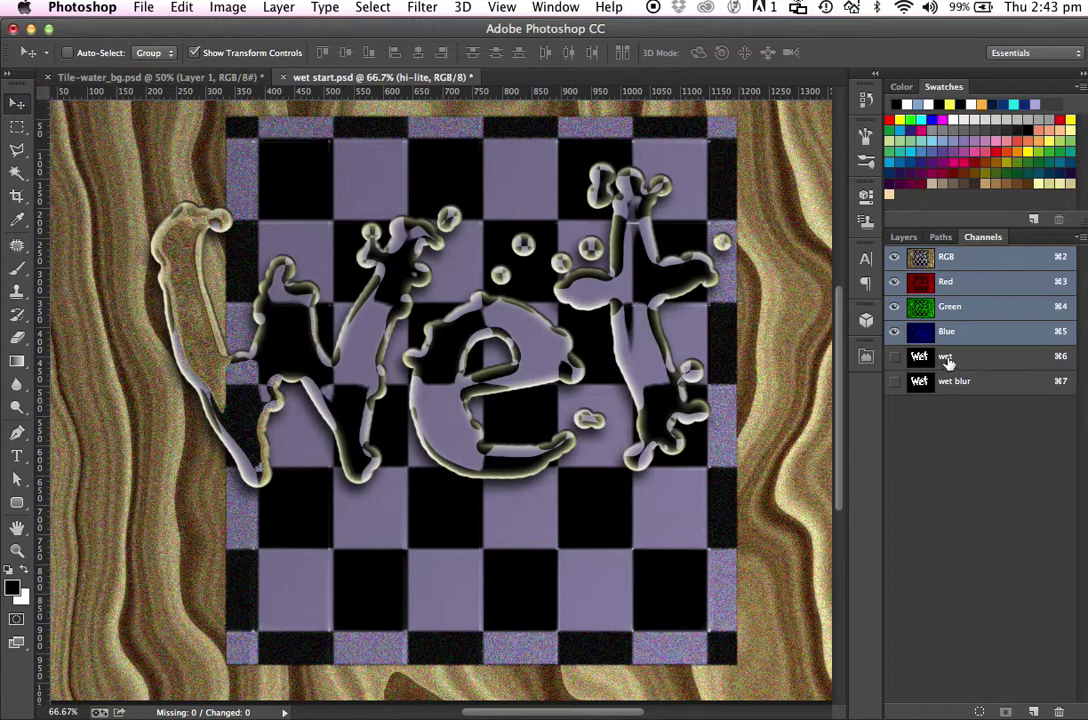
pyautogui.moveTo(947, 362); pyautogui.dragTo(950, 367)
pyautogui.keyDown('super'); pyautogui.click(949, 360); pyautogui.keyUp('super')
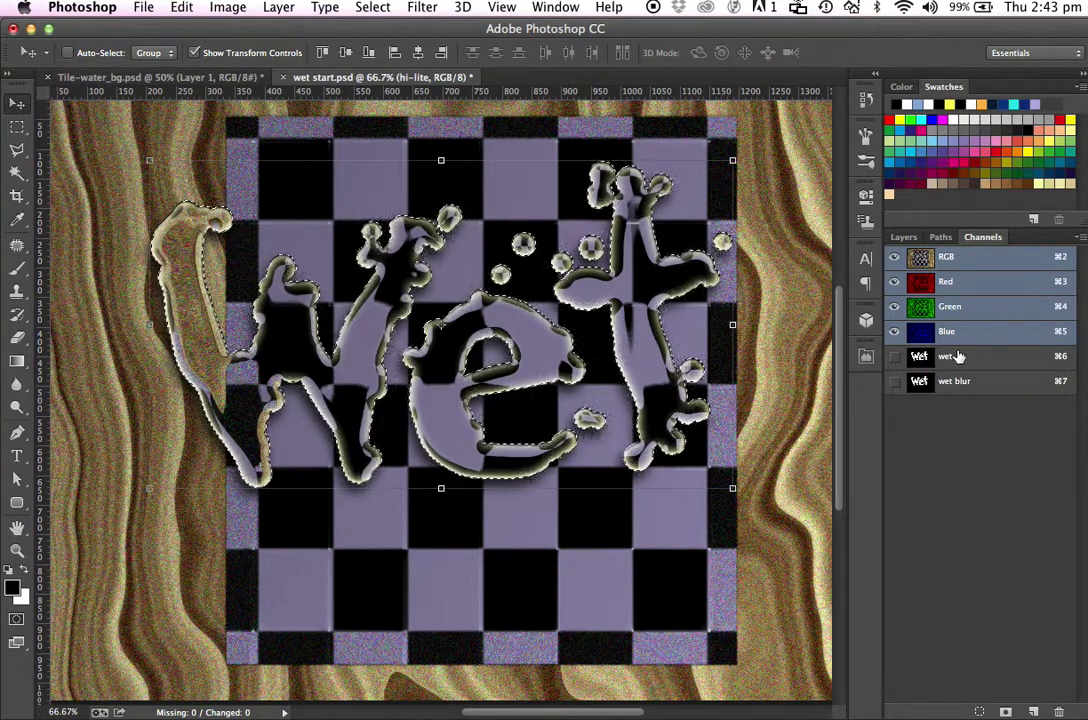
pyautogui.click(904, 237)
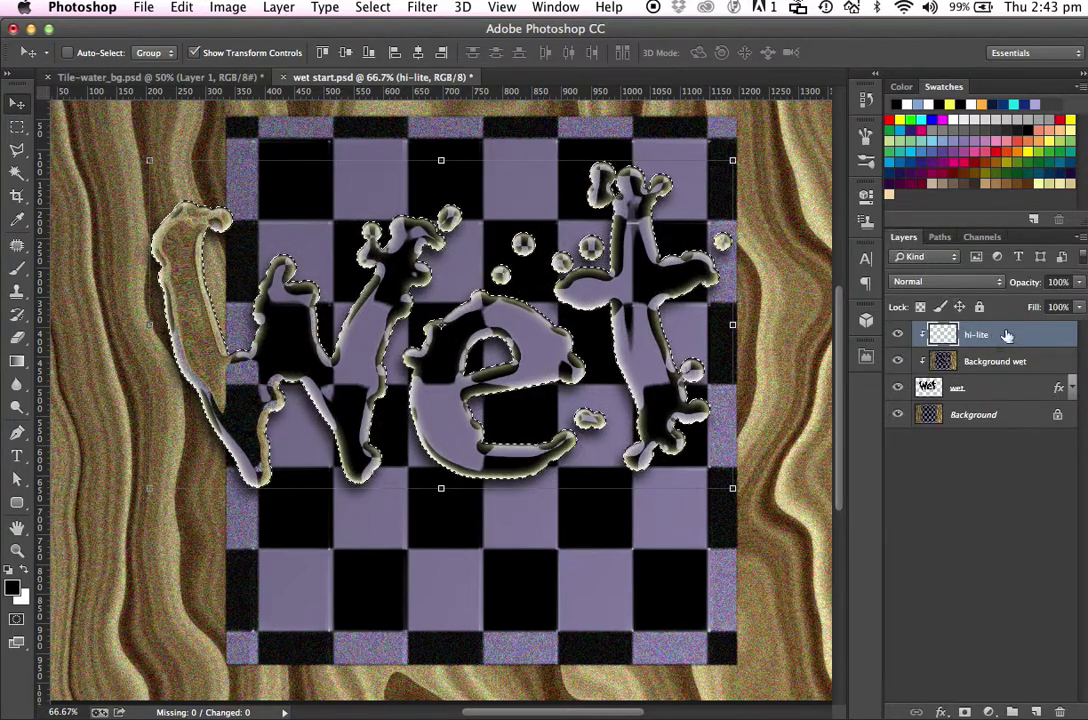
# - Make white the foreground colour and try a long white-to-transparent linear gradient diagonally across the lettering on hi-lite
pyautogui.click(25, 569)
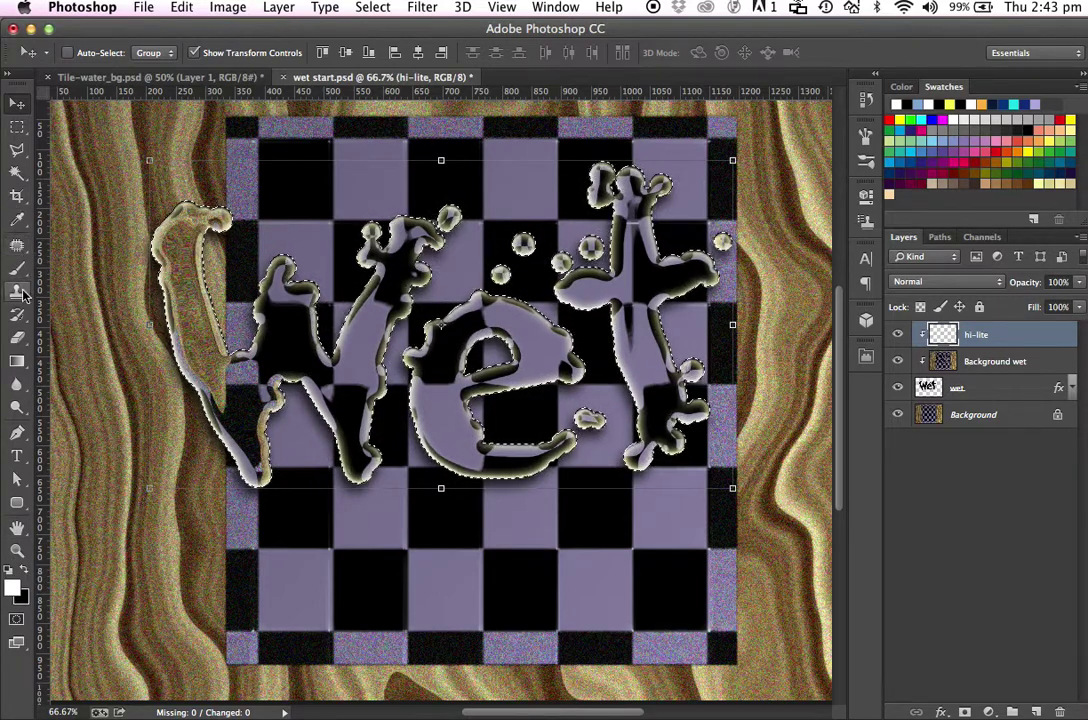
pyautogui.click(21, 364)
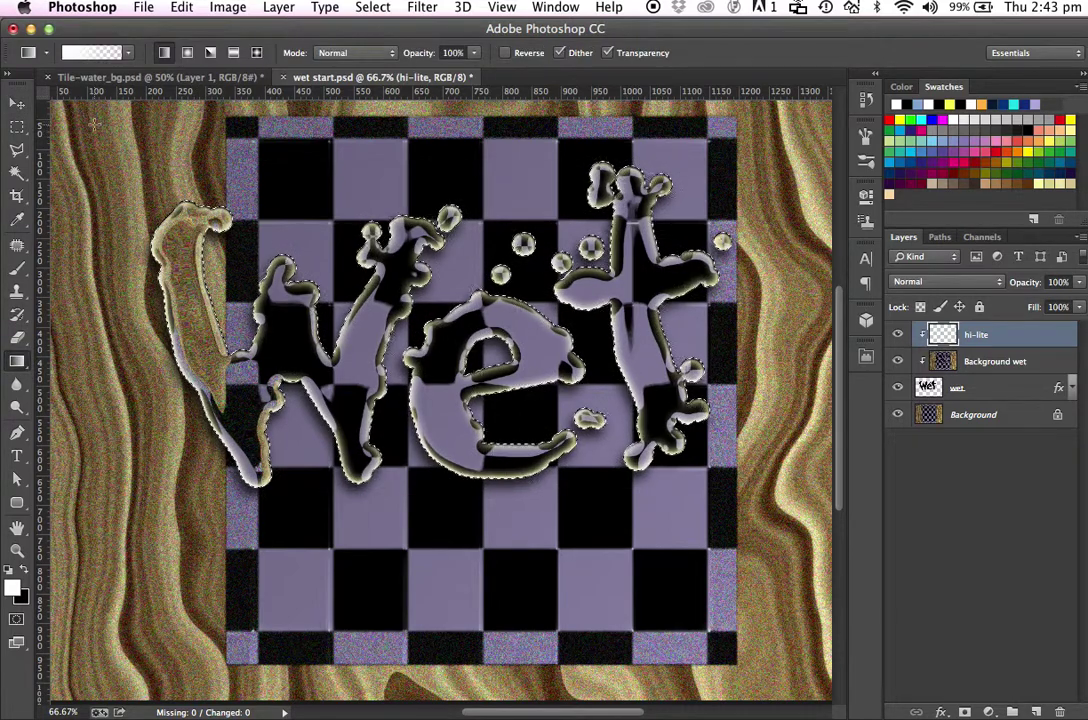
pyautogui.moveTo(120, 143); pyautogui.dragTo(272, 262)
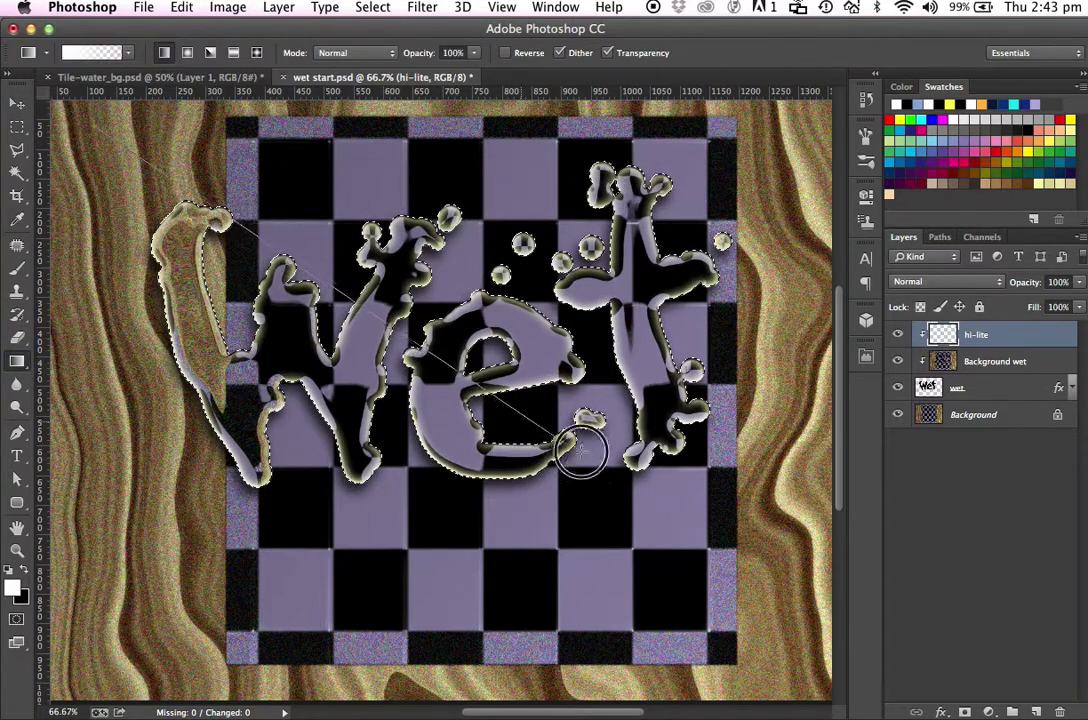
pyautogui.moveTo(581, 452); pyautogui.dragTo(820, 600)
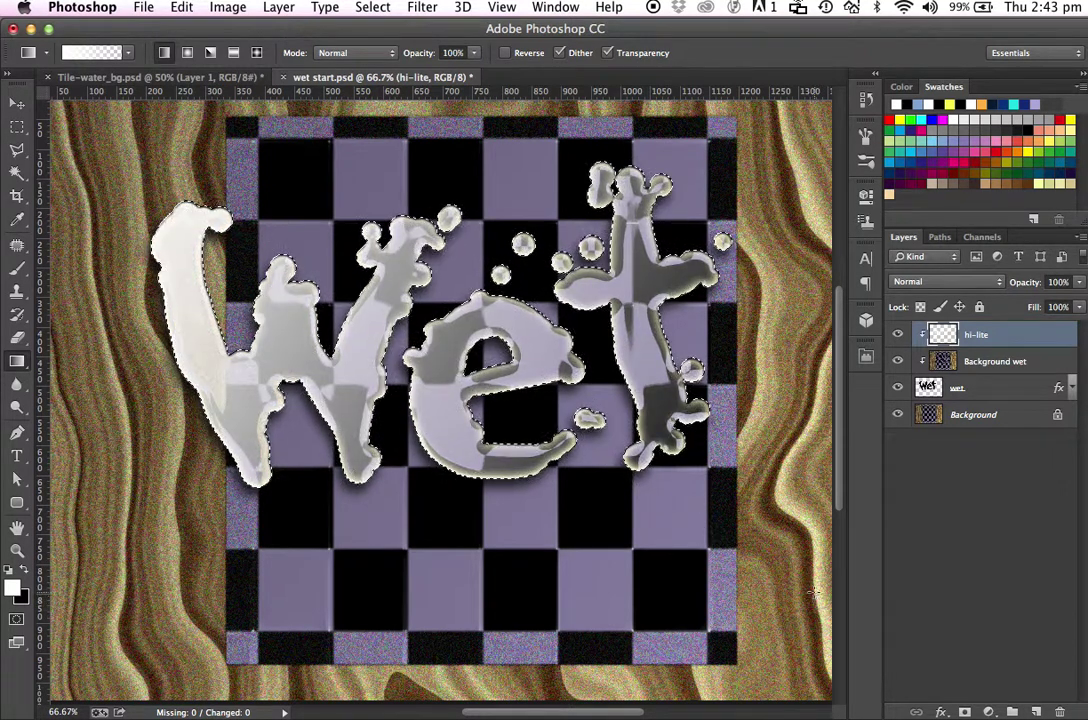
# - Undo the long gradient, try a short diagonal one over the W, and undo that too
pyautogui.press('super+z')
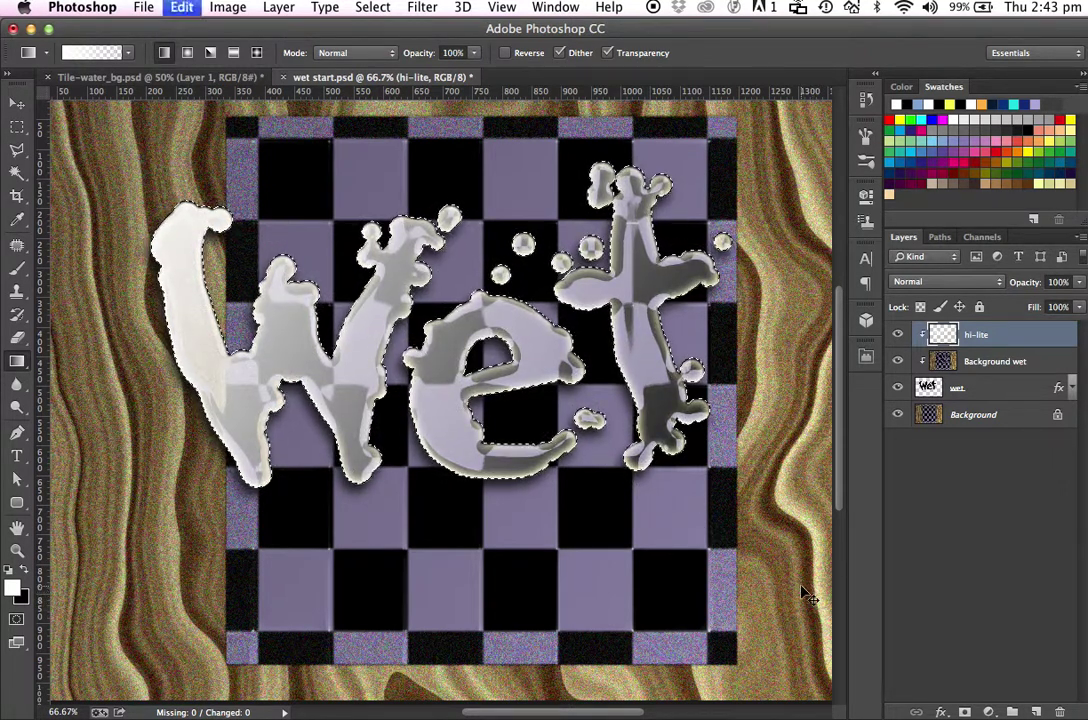
pyautogui.moveTo(81, 137); pyautogui.dragTo(248, 257)
pyautogui.moveTo(346, 183); pyautogui.dragTo(415, 275)
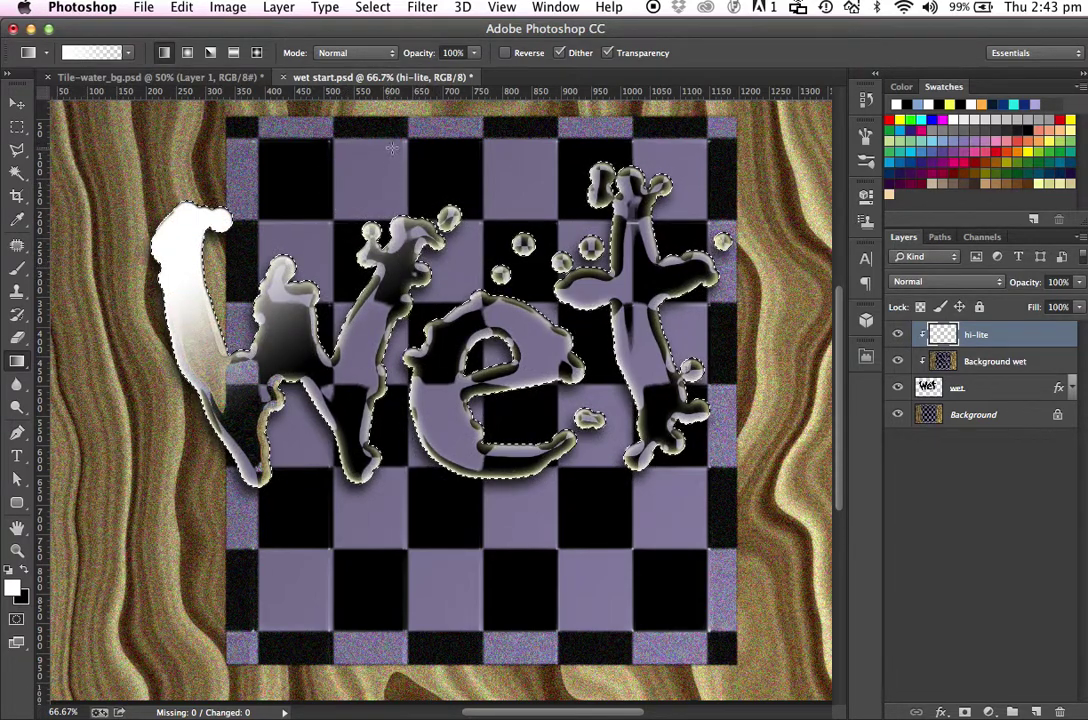
pyautogui.press('super+z')
# - Try several short white gradients into the lettering from different directions on the hi-lite layer, and undo them
pyautogui.moveTo(110, 142); pyautogui.dragTo(193, 261)
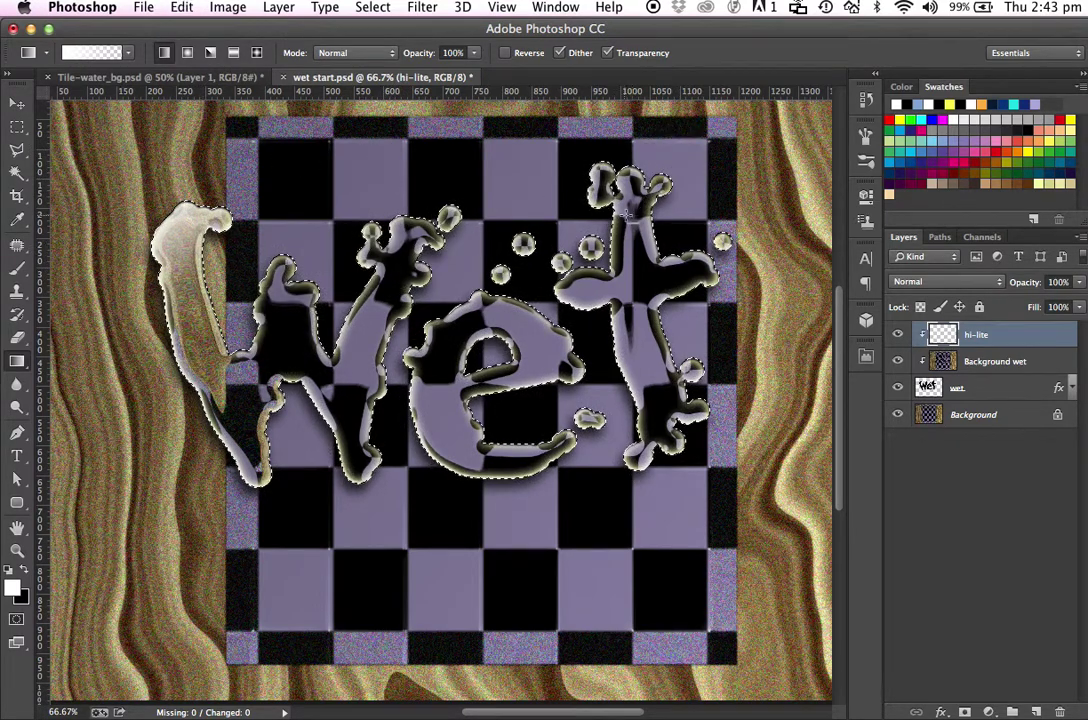
pyautogui.moveTo(627, 213); pyautogui.dragTo(617, 222)
pyautogui.moveTo(480, 578); pyautogui.dragTo(464, 407)
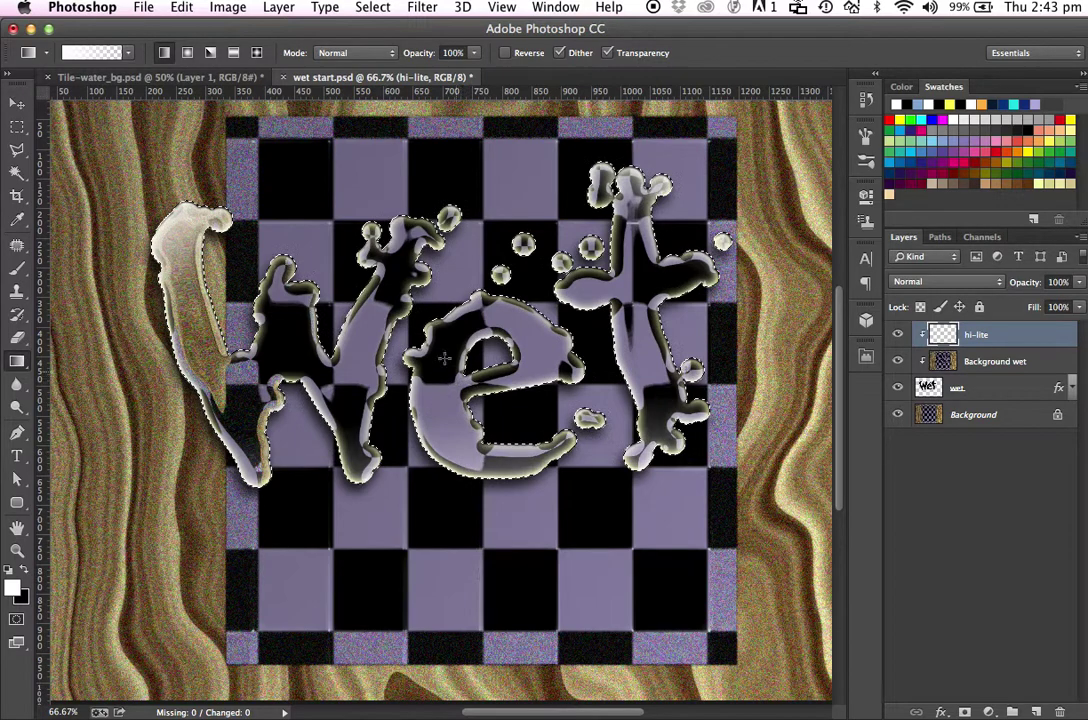
pyautogui.moveTo(376, 160); pyautogui.dragTo(422, 260)
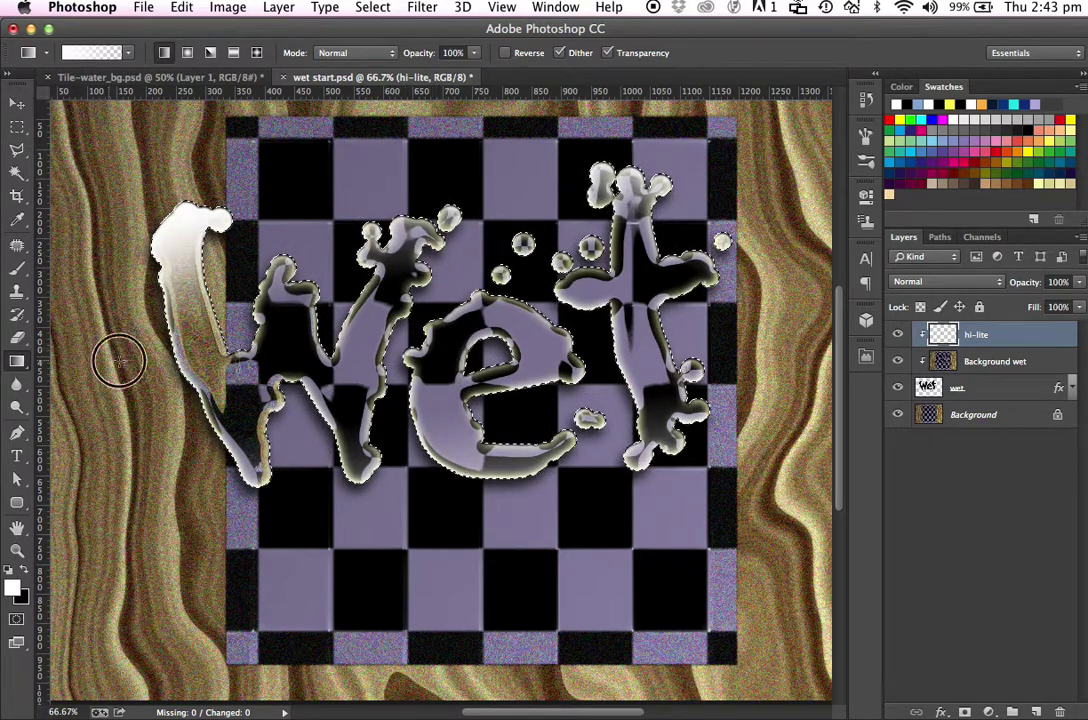
pyautogui.moveTo(119, 361); pyautogui.dragTo(354, 365)
pyautogui.moveTo(374, 478); pyautogui.dragTo(119, 193)
pyautogui.press('super+z')
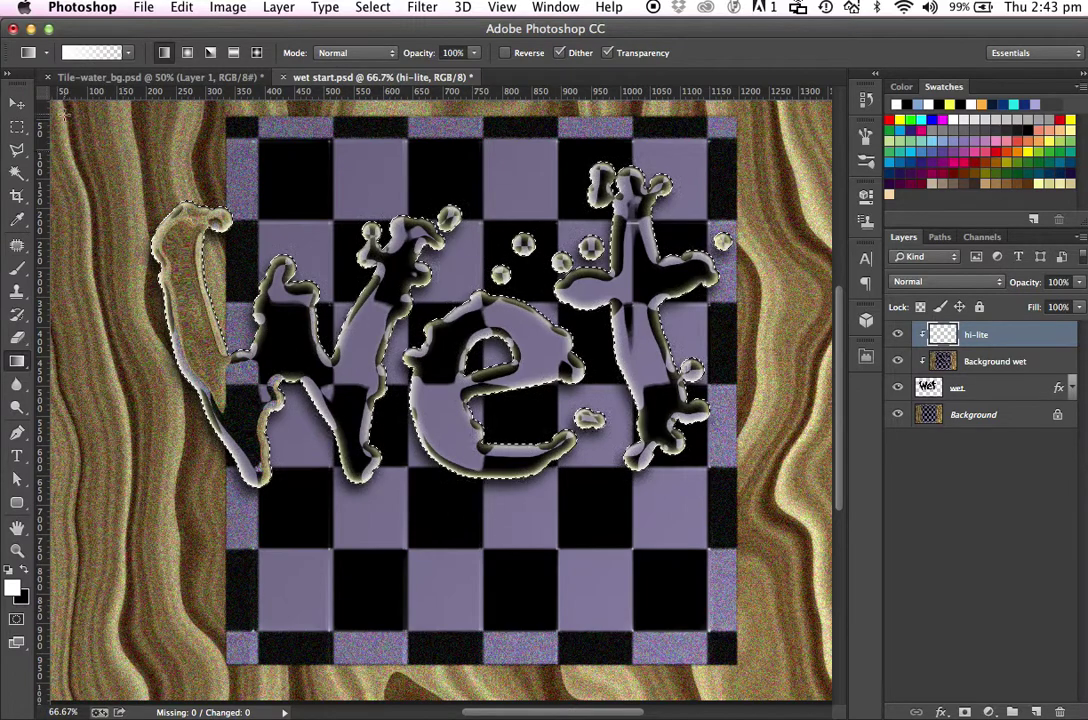
# - Draw one long white-to-transparent gradient diagonally across the lettering, and set the hi-lite layer to Overlay at 52% opacity
pyautogui.moveTo(106, 136); pyautogui.dragTo(767, 520)
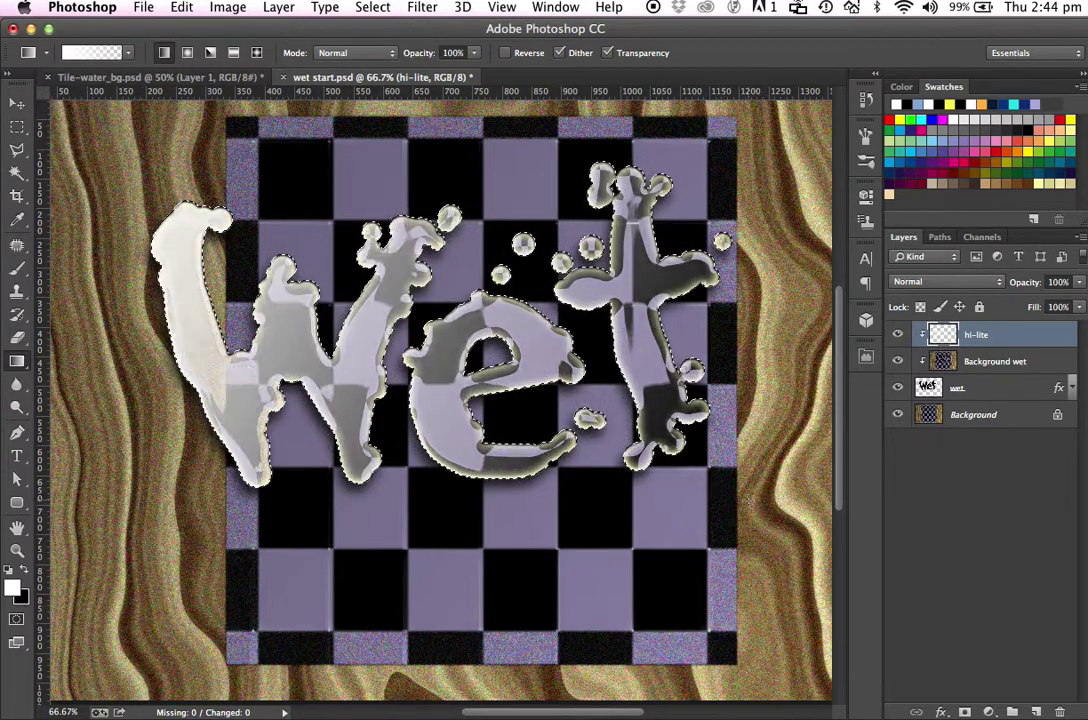
pyautogui.click(960, 284)
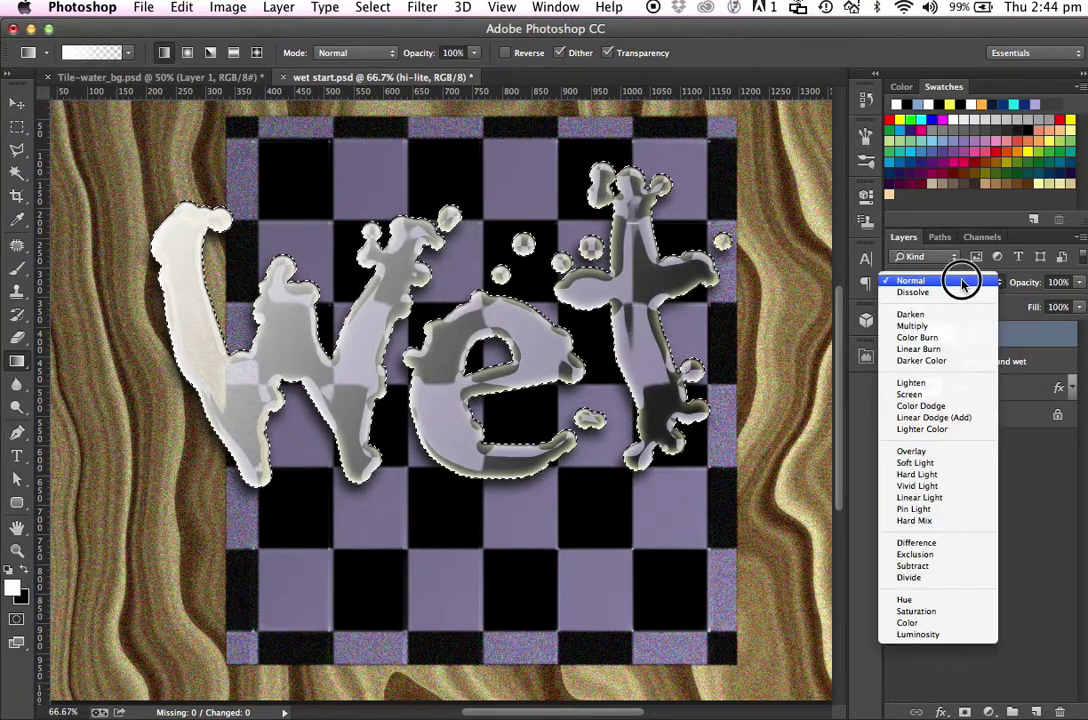
pyautogui.click(929, 451)
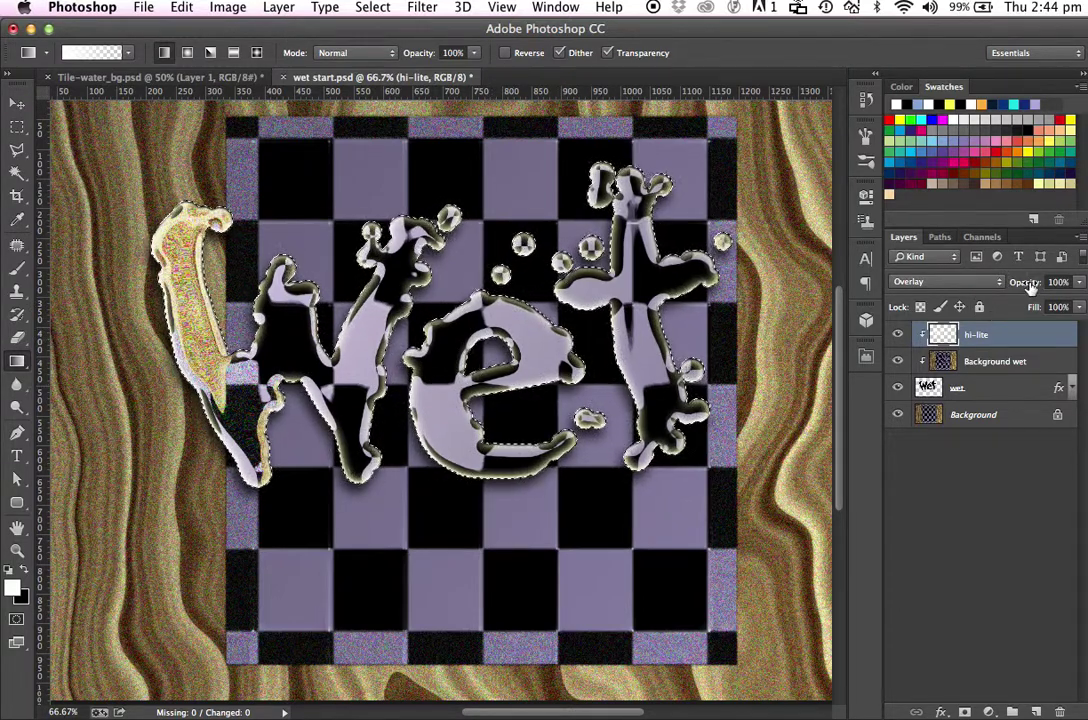
pyautogui.moveTo(1022, 283); pyautogui.dragTo(1016, 285)
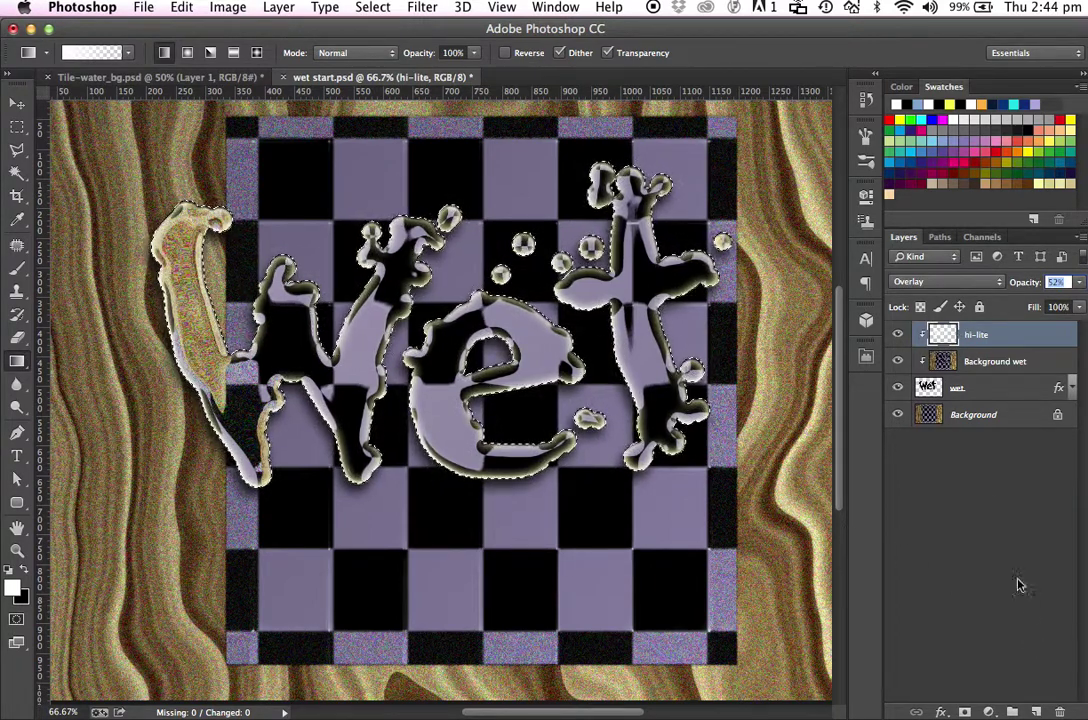
# - Add a new layer above hi-lite and name it hi lite line
pyautogui.click(1037, 711)
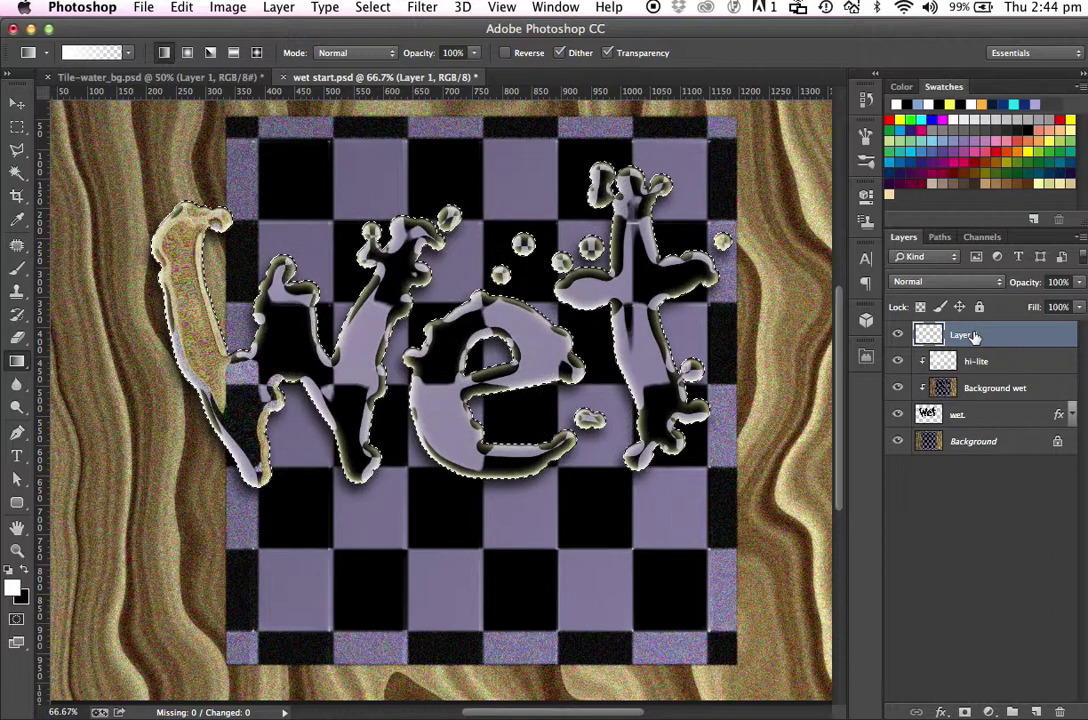
pyautogui.doubleClick(969, 335)
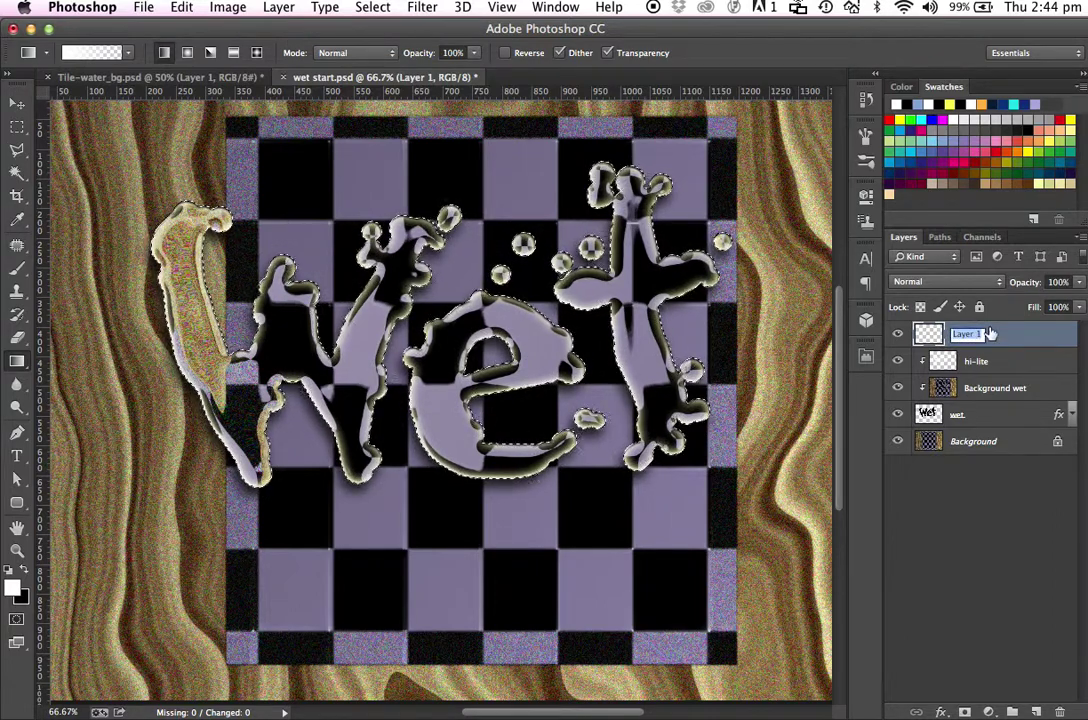
pyautogui.write('hi lite line')
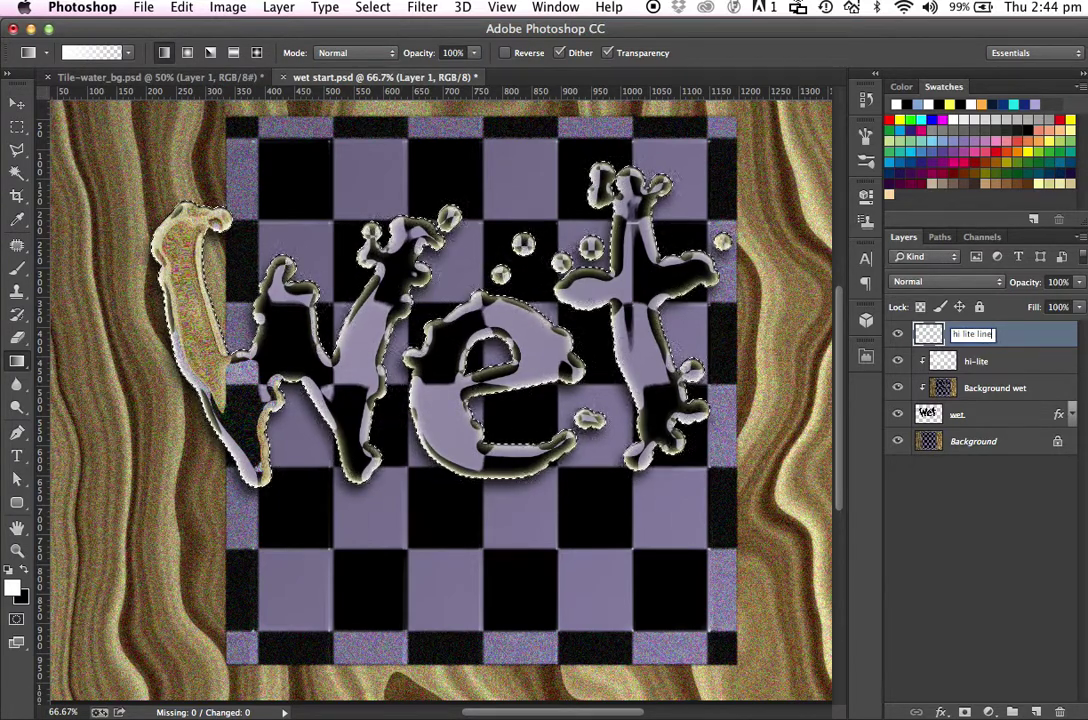
pyautogui.press('Return')
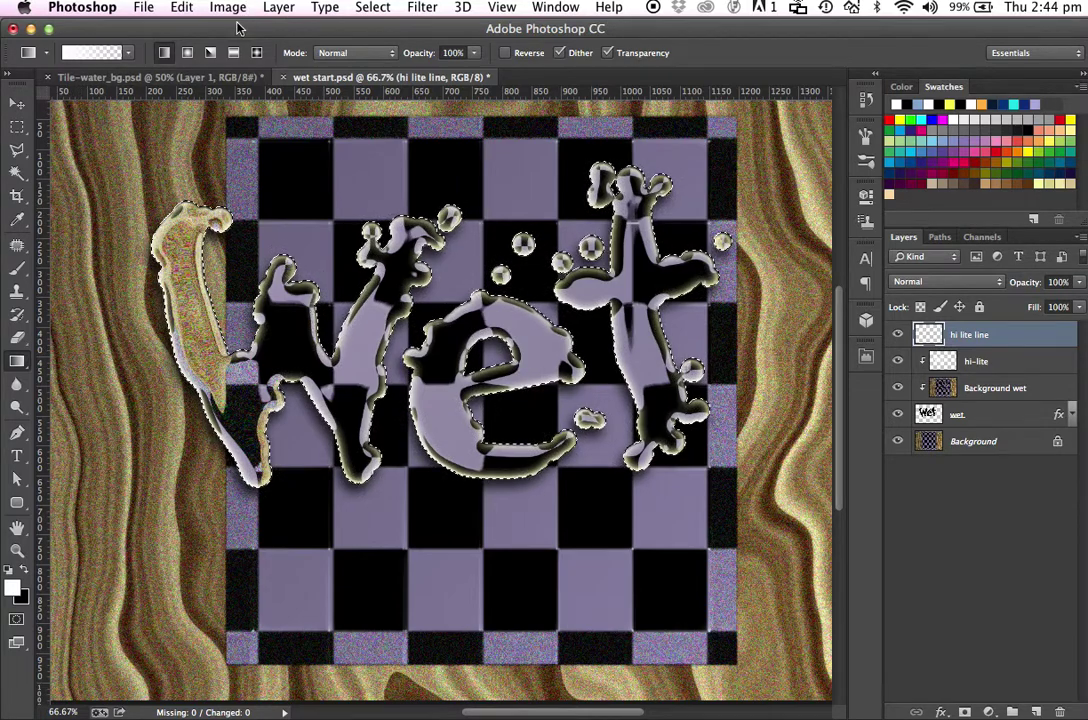
# - Contract the lettering selection by 10 pixels
pyautogui.click(375, 8)
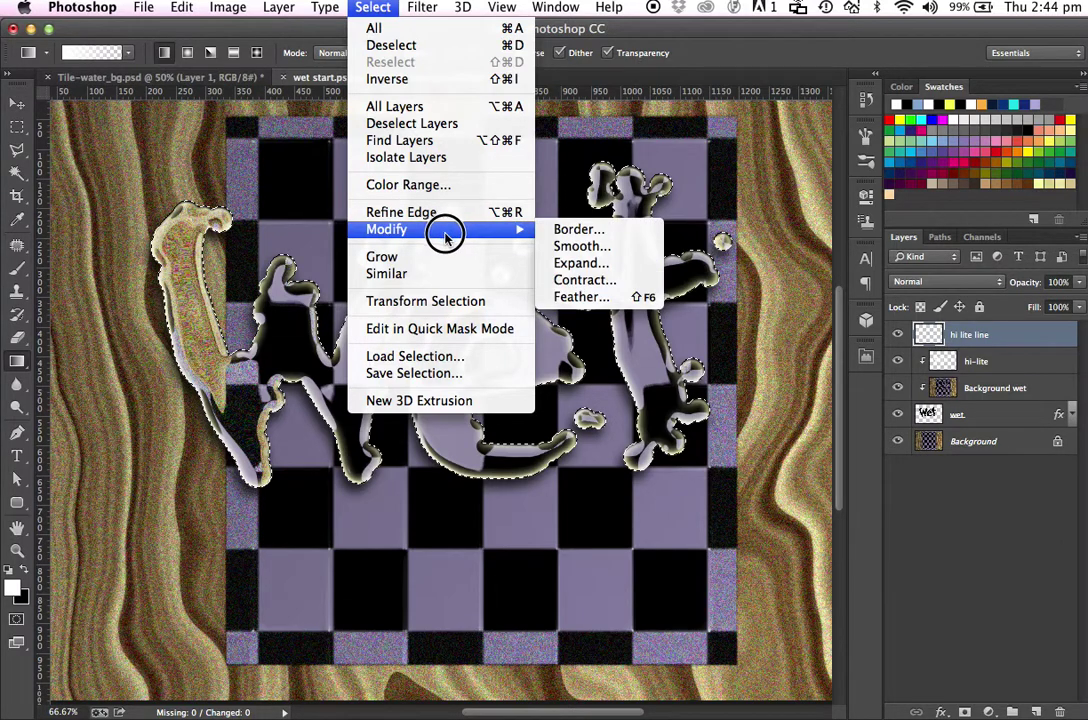
pyautogui.click(581, 281)
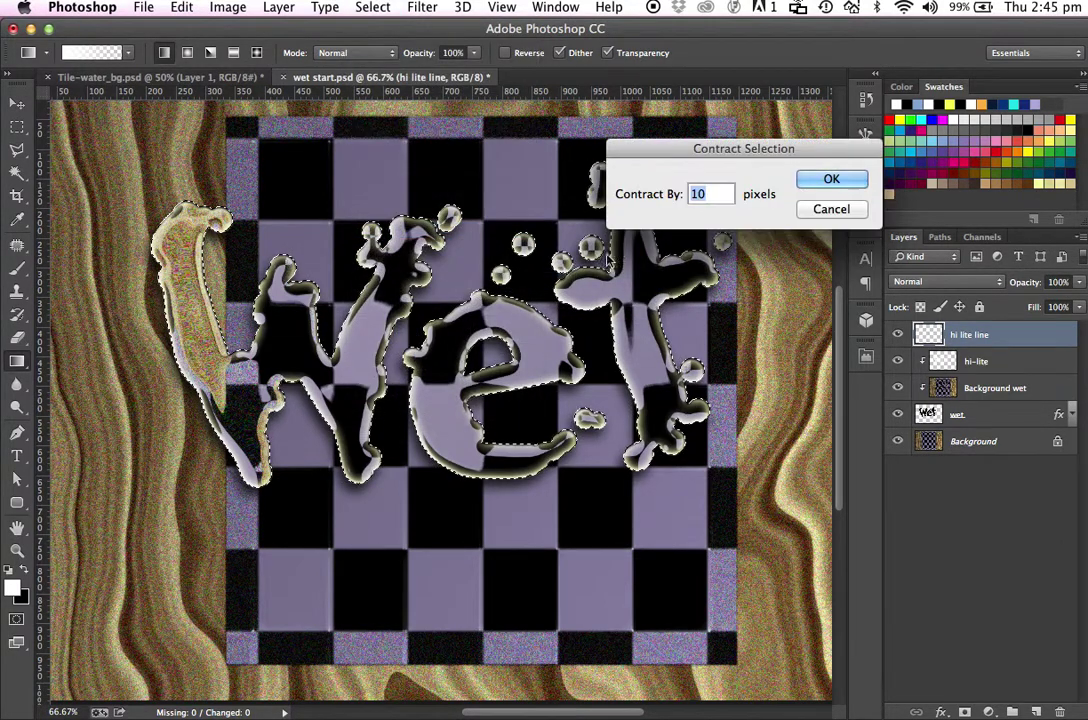
pyautogui.click(833, 180)
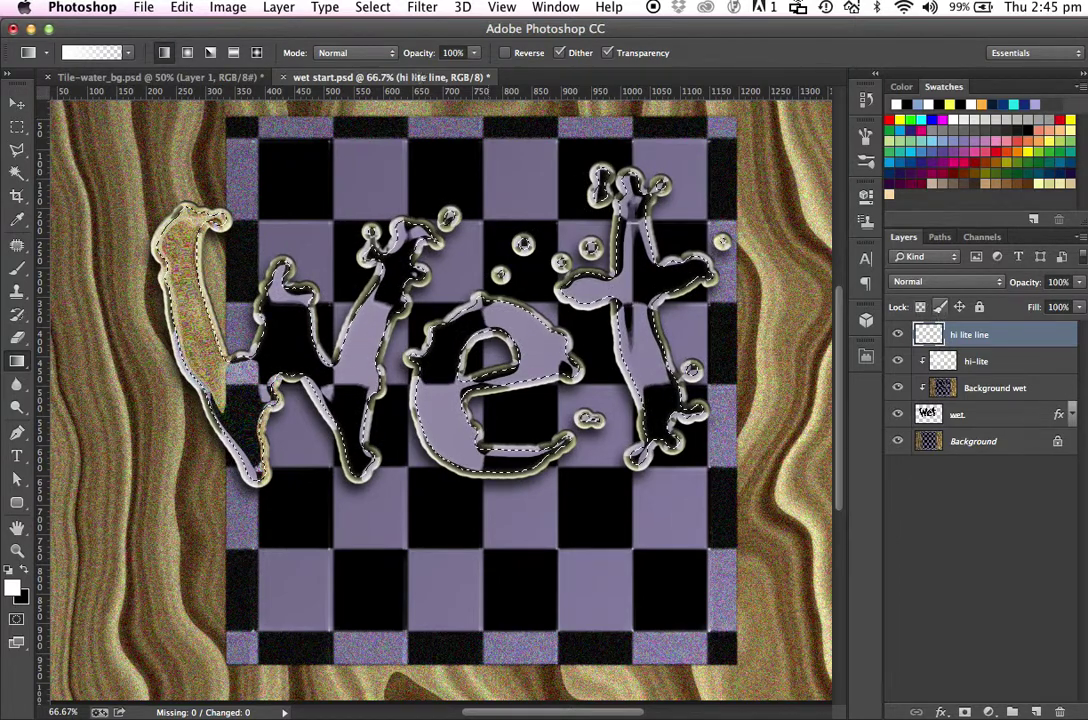
# - Turn the contracted lettering selection into a border selection 6 pixels wide
pyautogui.click(373, 8)
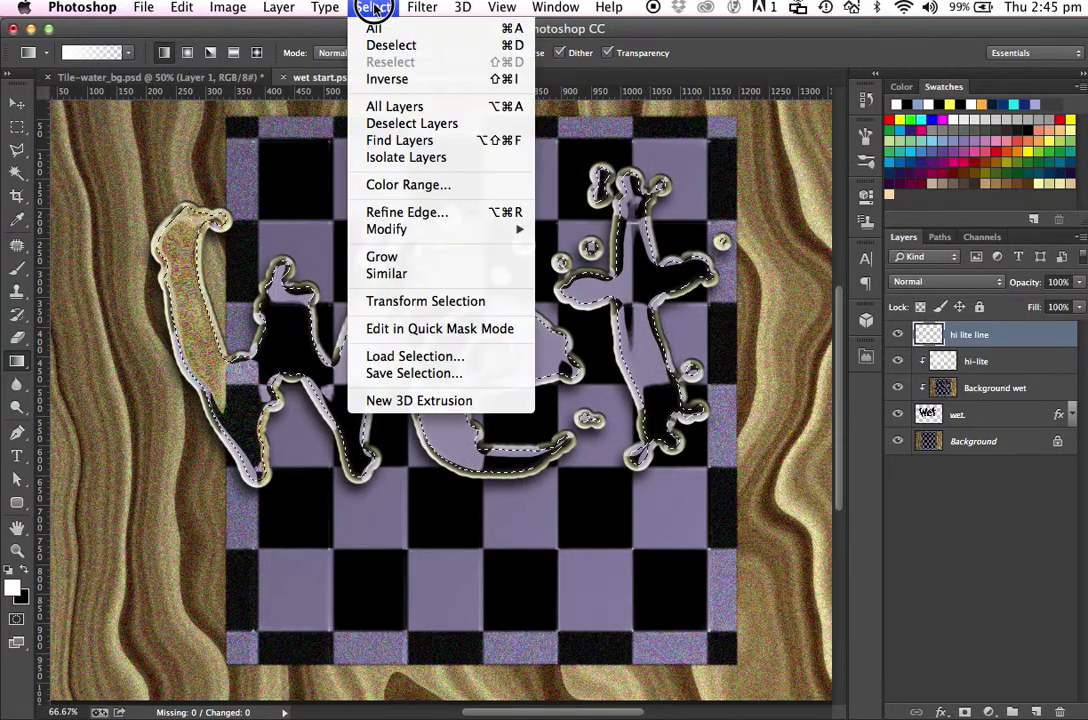
pyautogui.moveTo(399, 231)
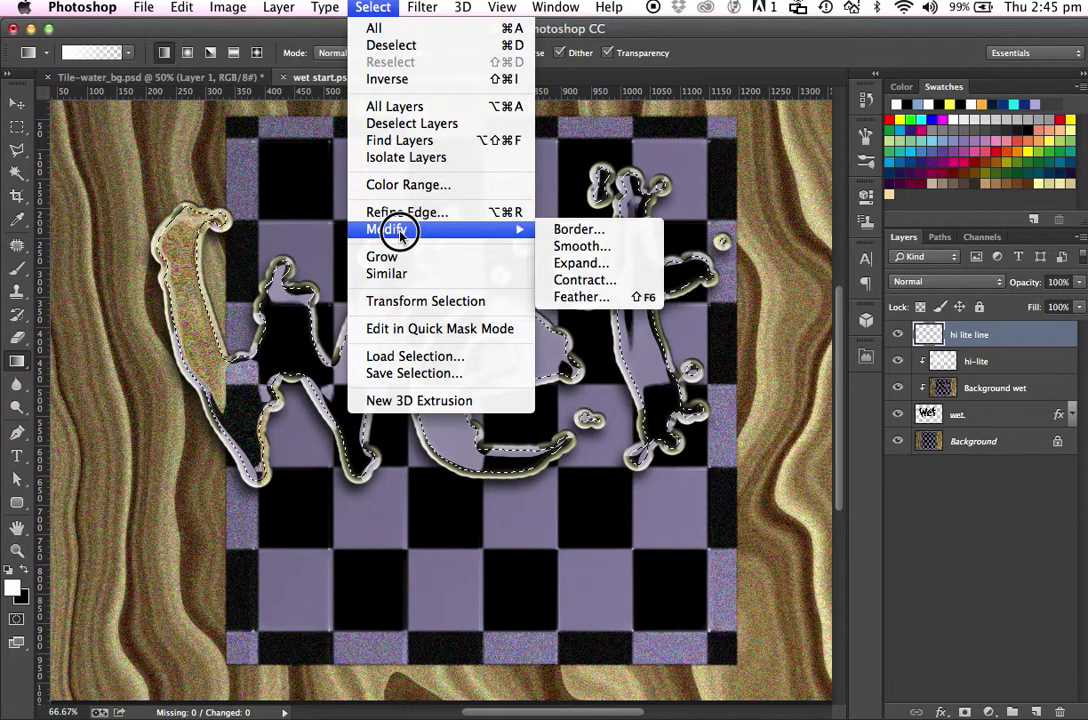
pyautogui.click(592, 229)
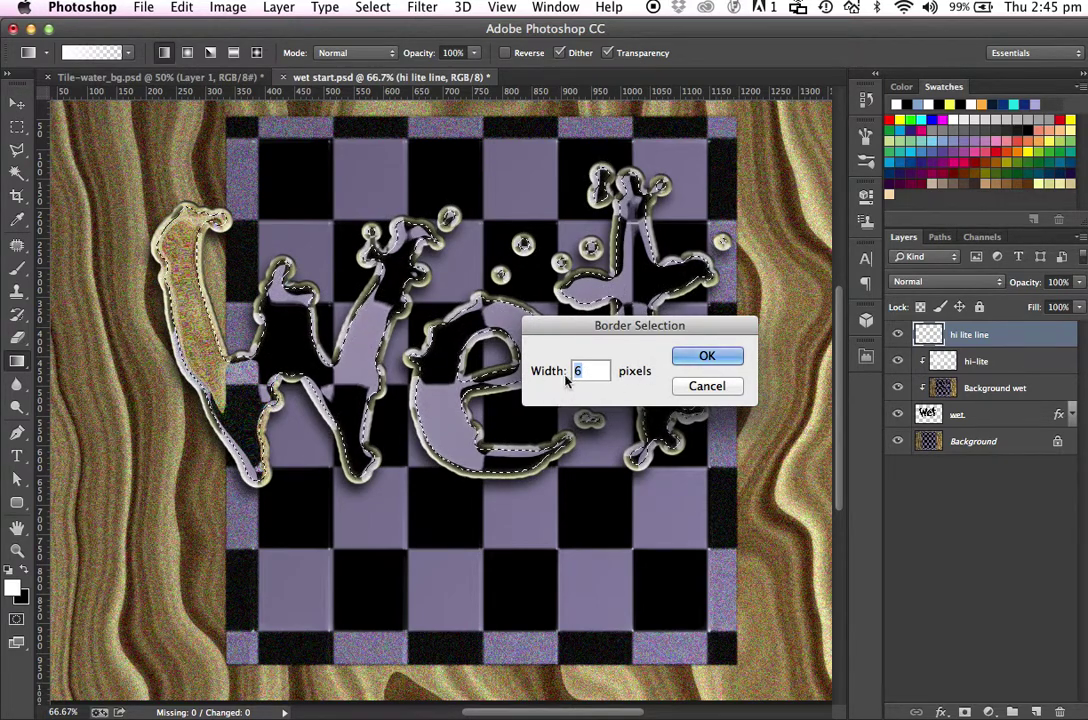
pyautogui.click(707, 357)
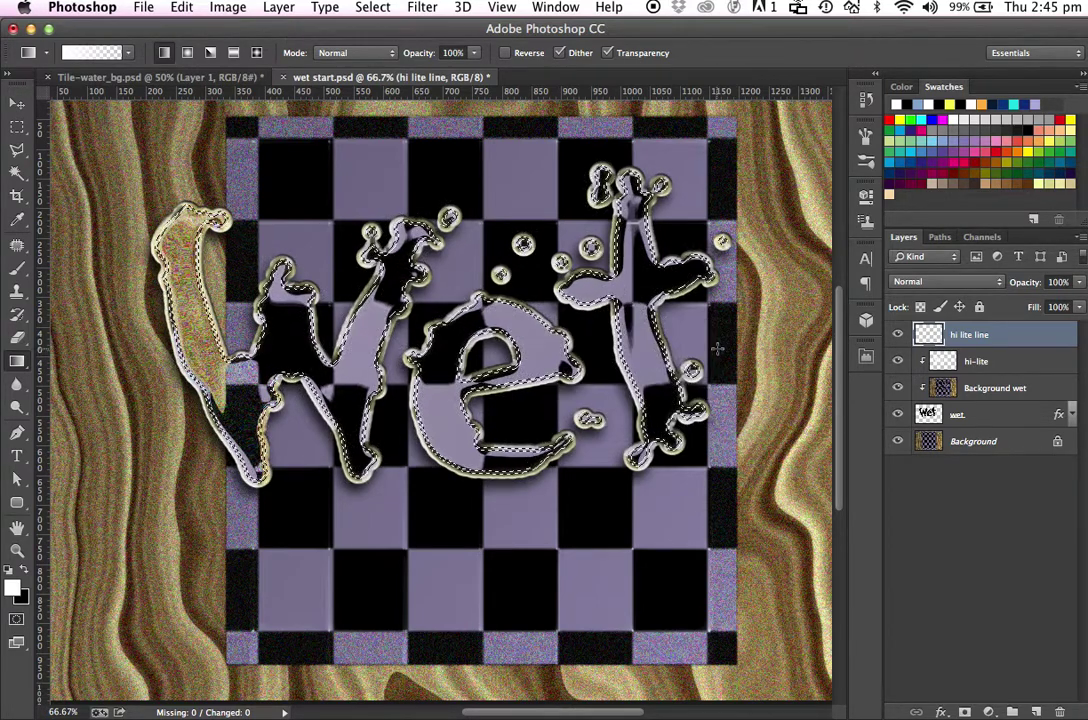
# - Feather the border selection with a radius of 2 pixels
pyautogui.click(227, 7)
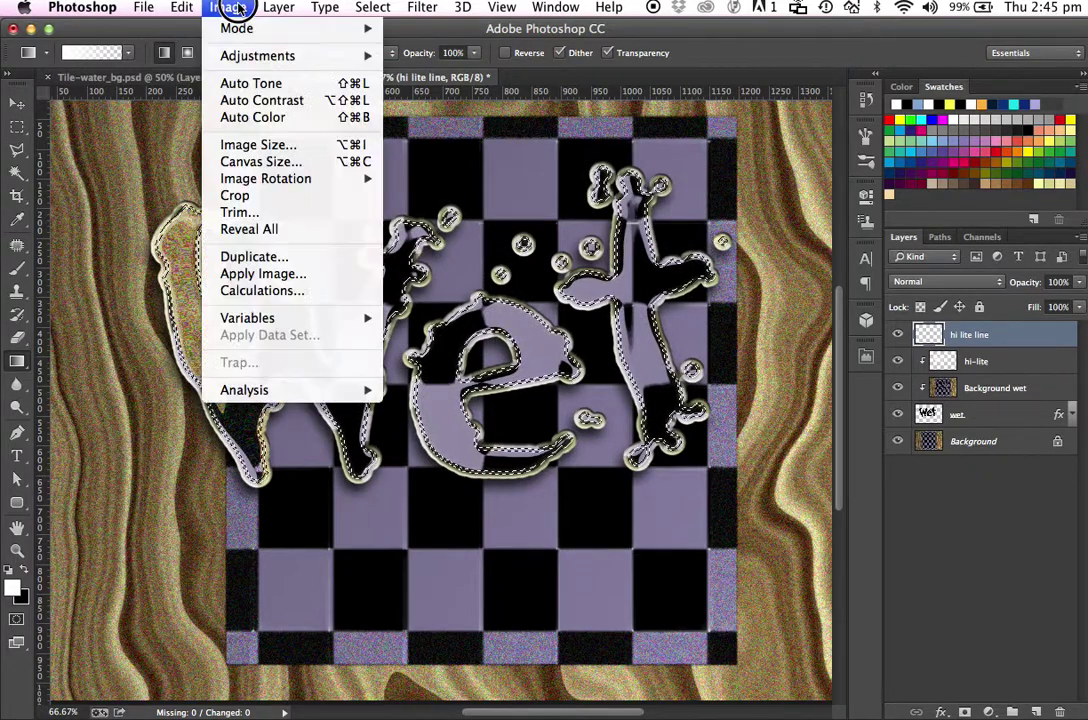
pyautogui.moveTo(284, 8)
pyautogui.moveTo(372, 8)
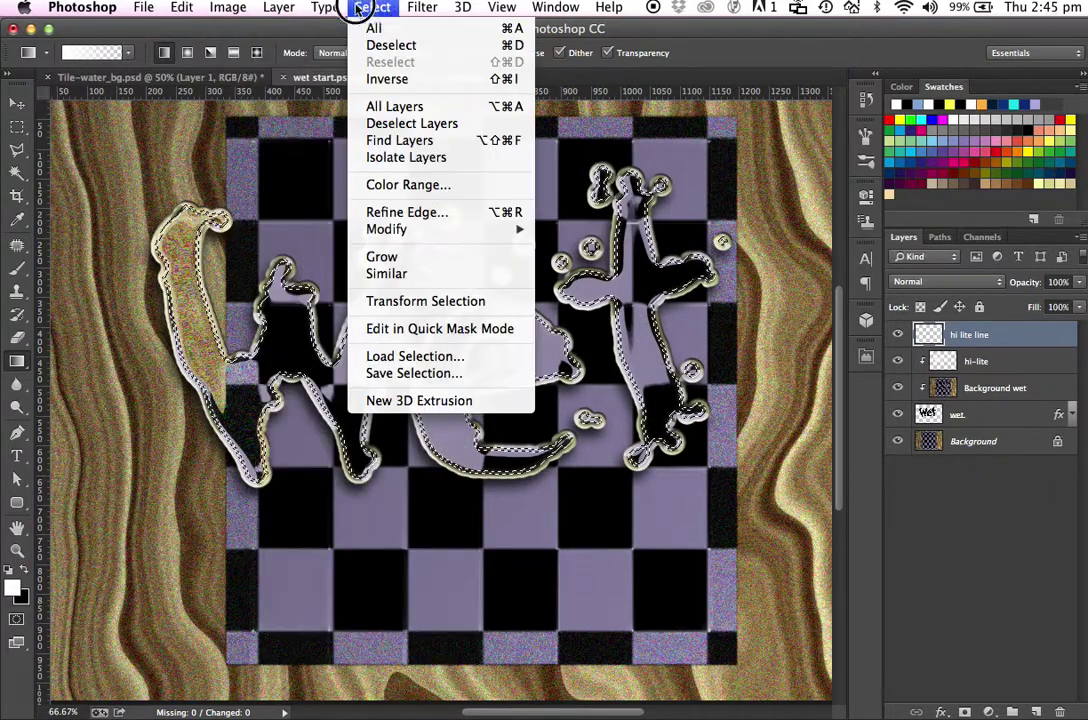
pyautogui.moveTo(417, 229)
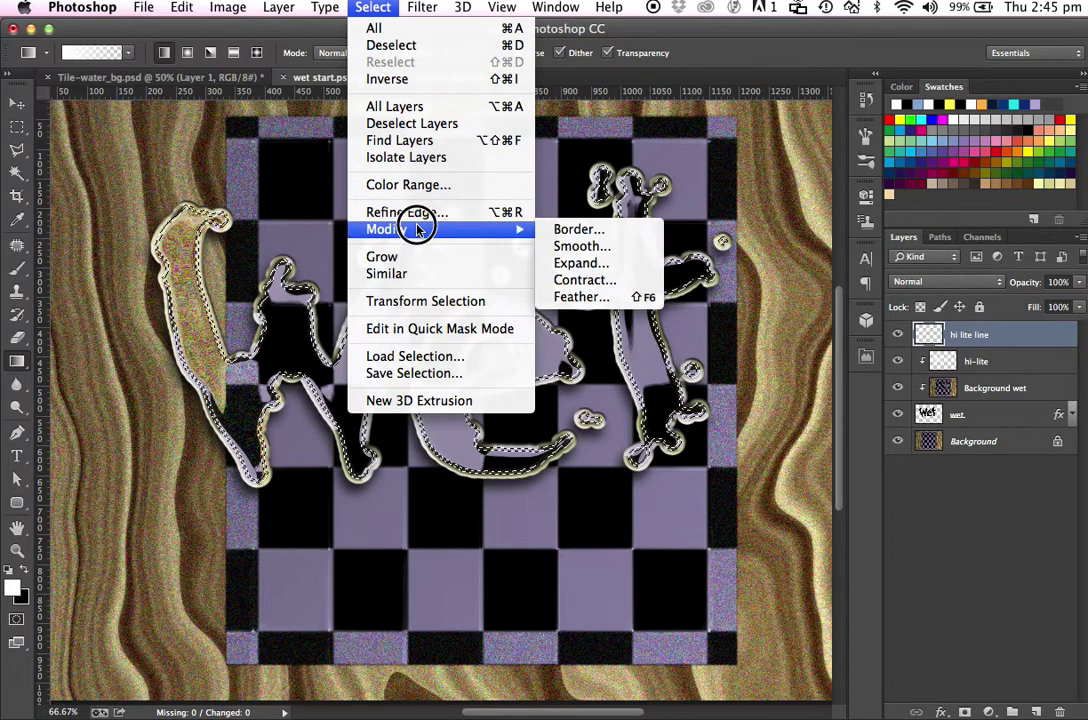
pyautogui.click(583, 297)
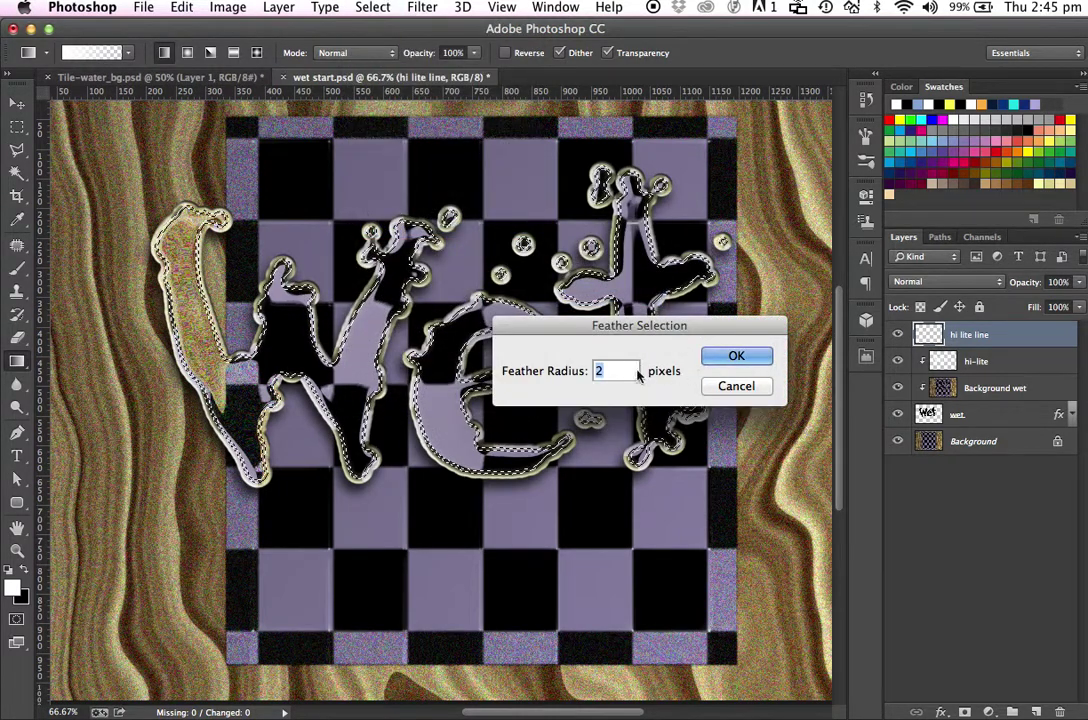
pyautogui.click(710, 356)
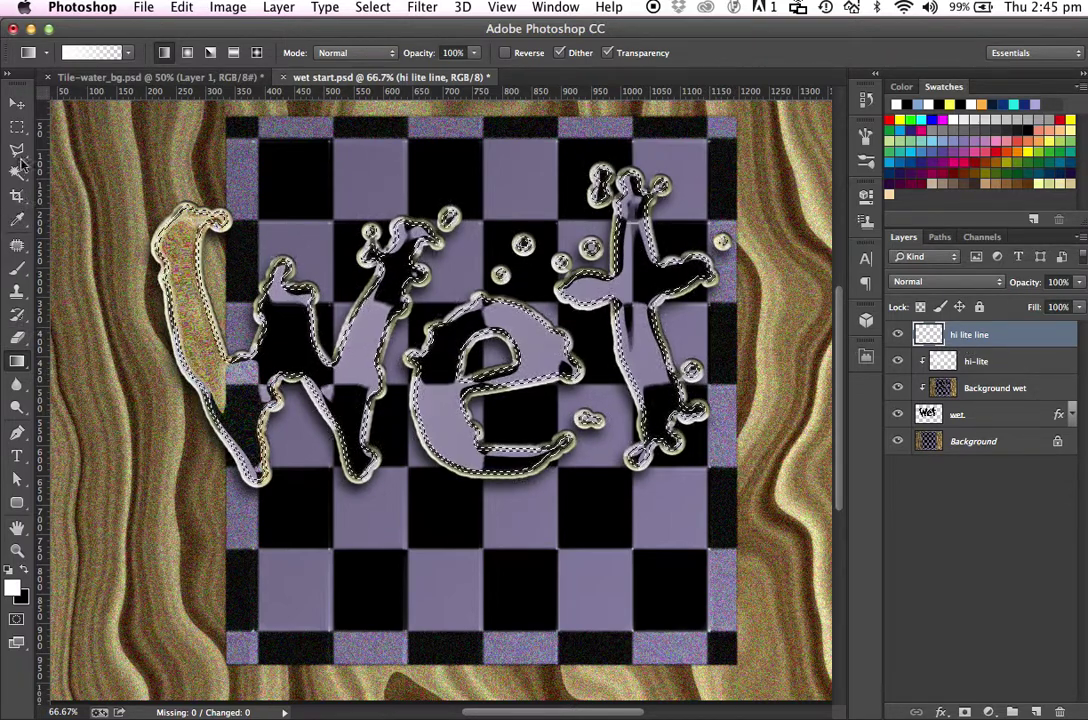
# - Hide the selection outline and brush white highlights inside it along the edges of the letter W on the hi lite line layer
pyautogui.click(17, 268)
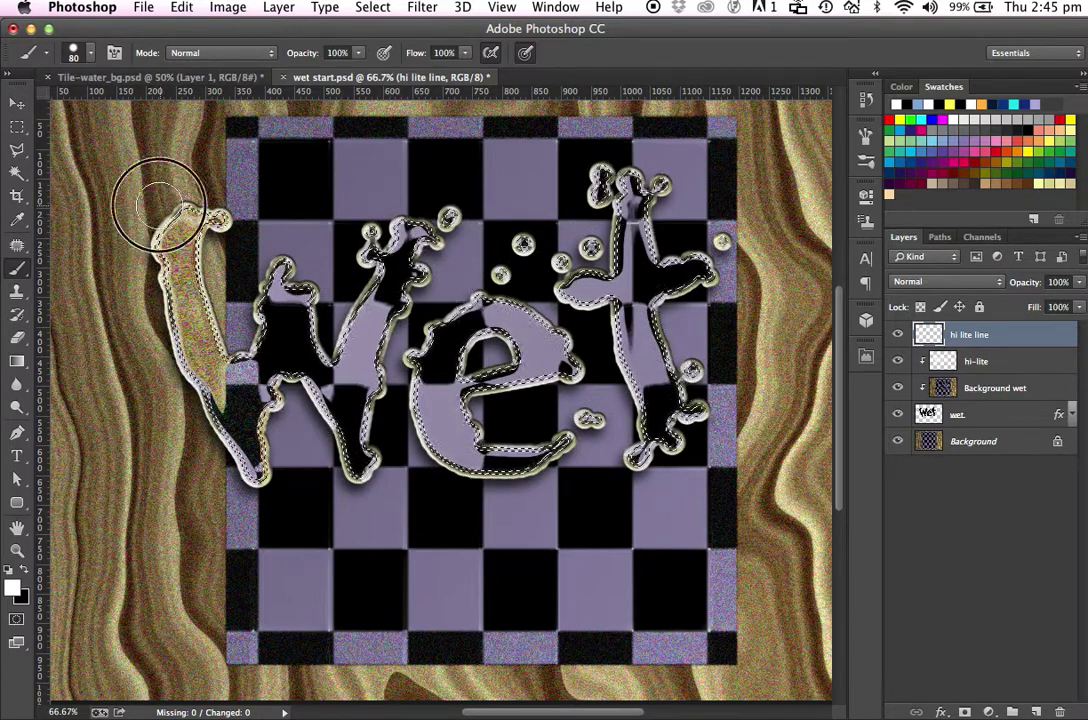
pyautogui.moveTo(143, 253)
pyautogui.mouseDown()
pyautogui.moveTo(162, 200)
pyautogui.moveTo(173, 370)
pyautogui.moveTo(219, 440)
pyautogui.moveTo(192, 385)
pyautogui.moveTo(216, 443)
pyautogui.moveTo(194, 400)
pyautogui.moveTo(206, 428)
pyautogui.mouseUp()
pyautogui.moveTo(289, 445); pyautogui.dragTo(276, 424)
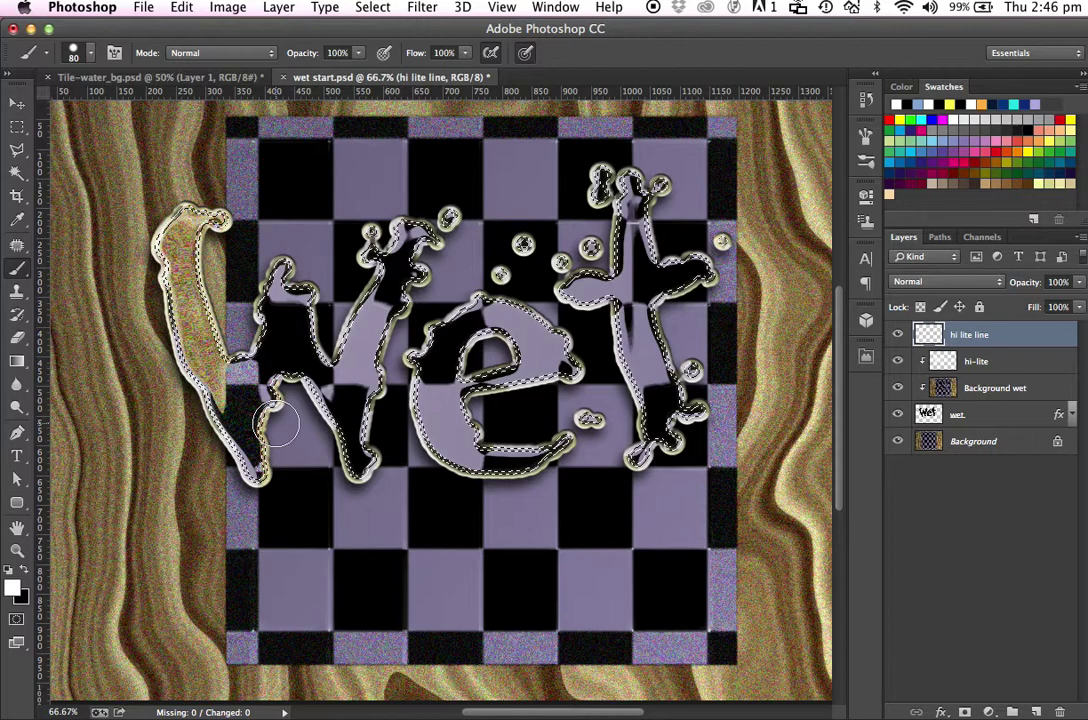
pyautogui.press('super+d')
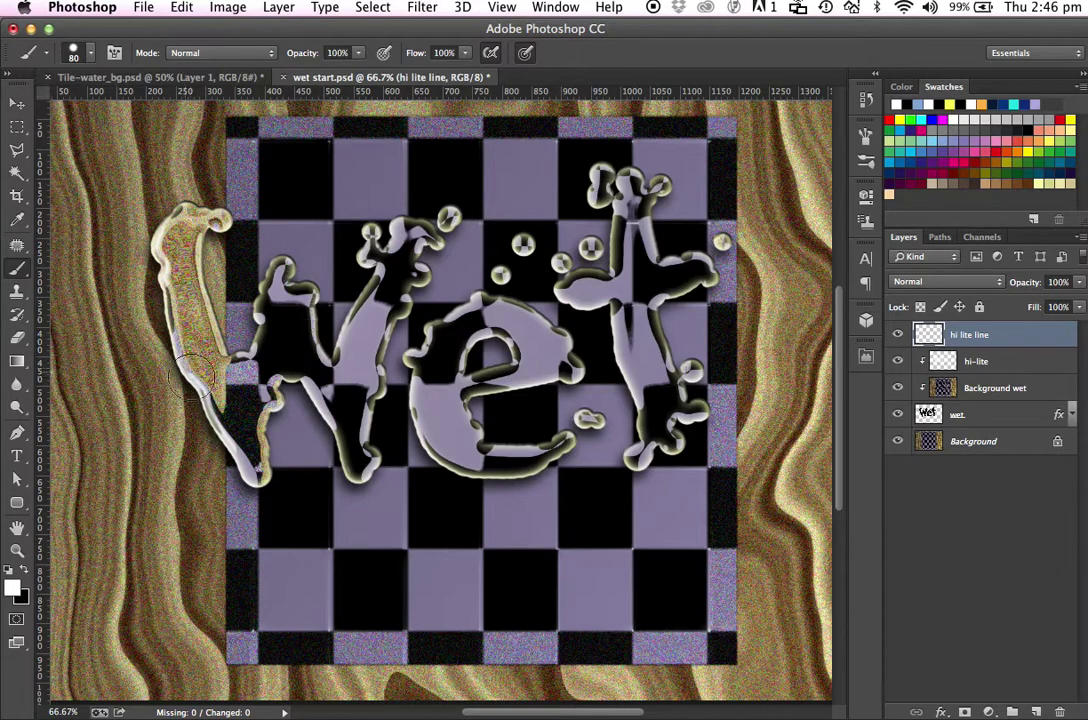
pyautogui.click(245, 482)
pyautogui.click(255, 294)
pyautogui.click(284, 256)
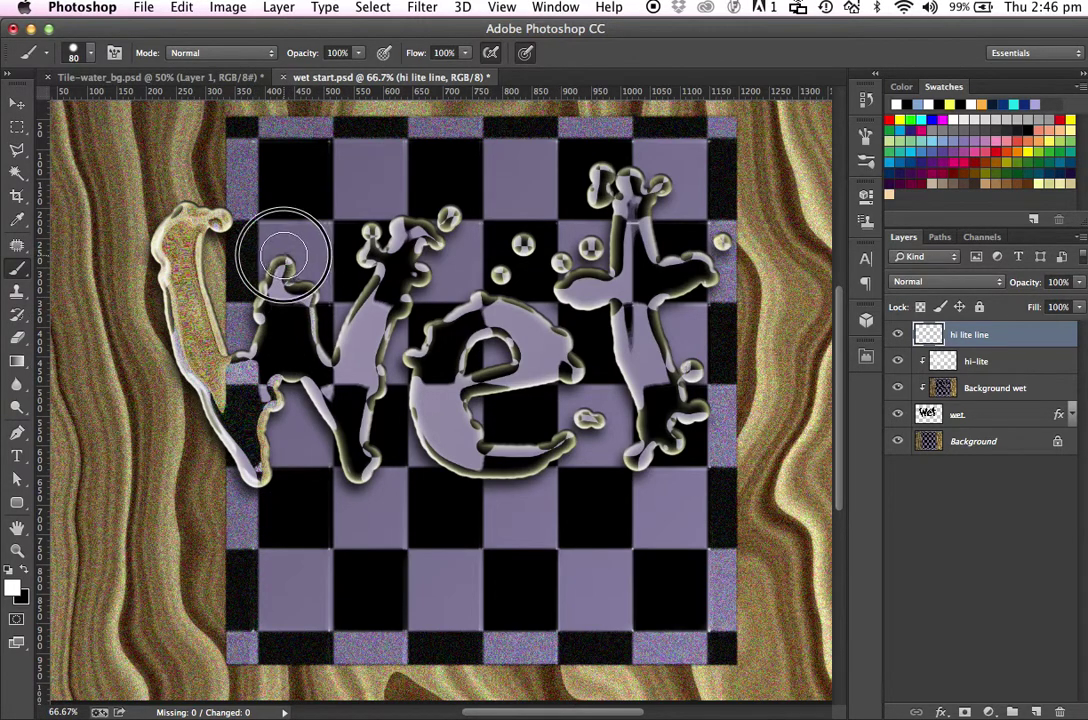
pyautogui.moveTo(244, 349); pyautogui.dragTo(229, 356)
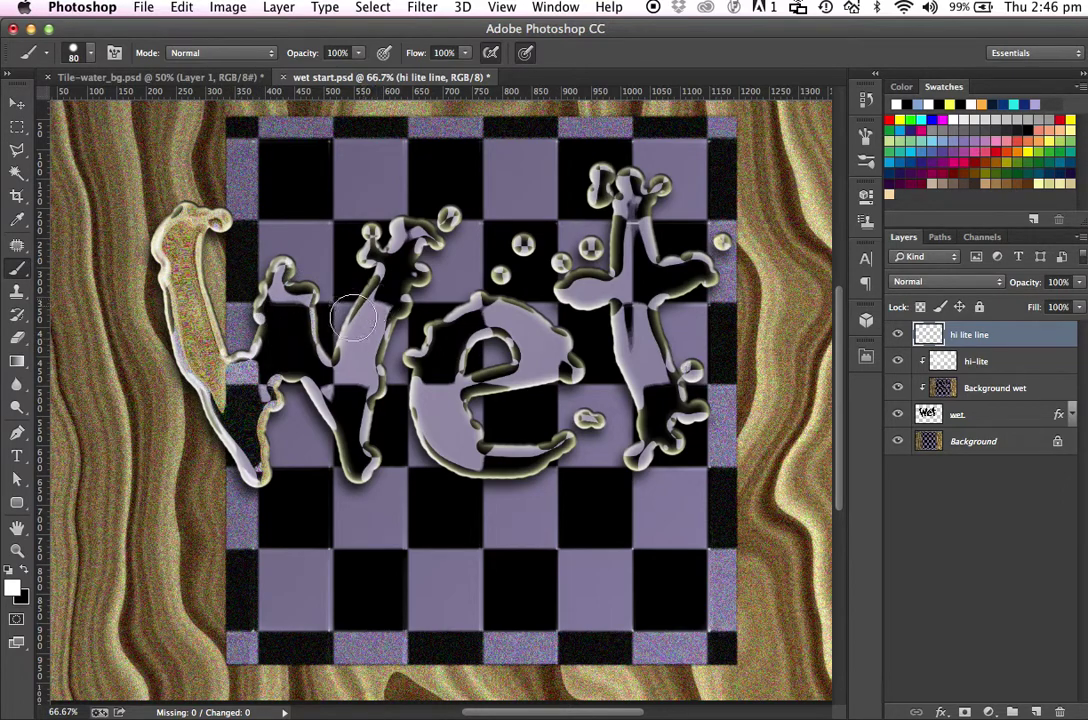
pyautogui.moveTo(339, 346)
pyautogui.mouseDown()
pyautogui.moveTo(368, 298)
pyautogui.moveTo(334, 339)
pyautogui.mouseUp()
pyautogui.click(379, 223)
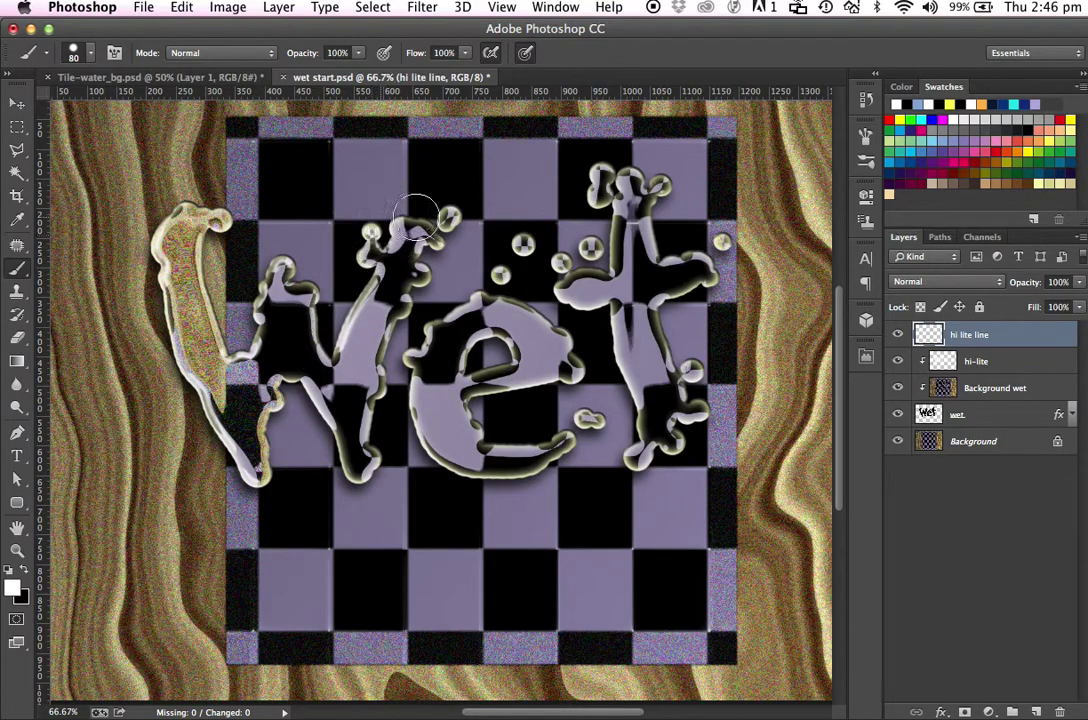
pyautogui.click(411, 223)
# - Brush white highlights along the outer curve and inner edges of the letter e
pyautogui.moveTo(466, 304); pyautogui.dragTo(487, 297)
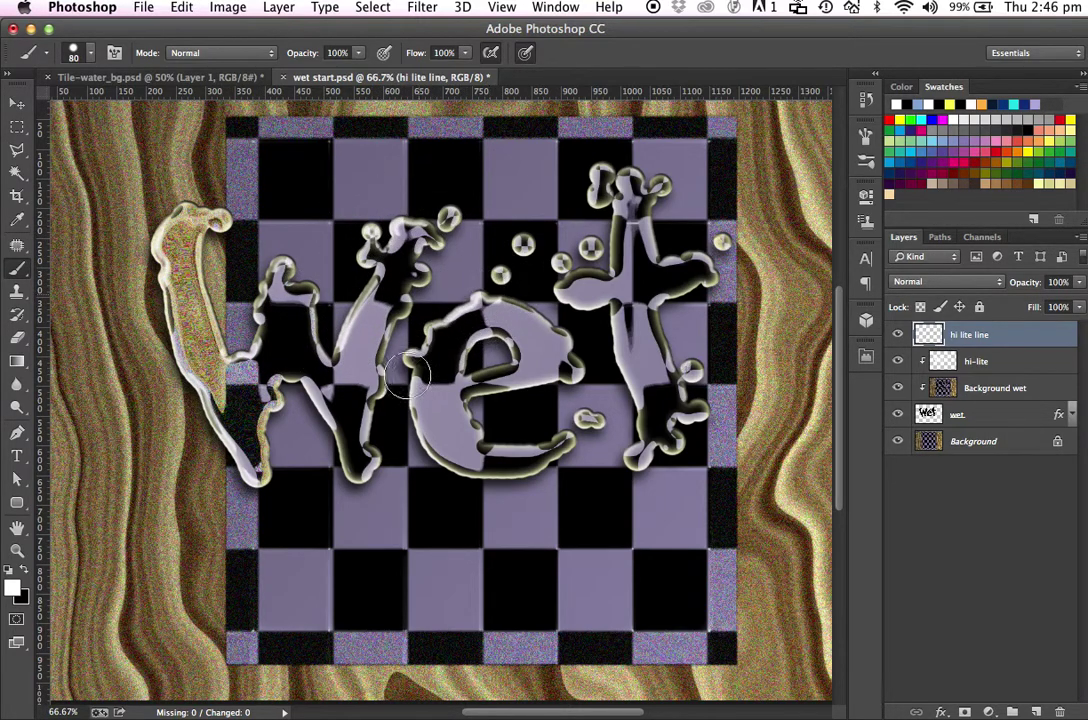
pyautogui.moveTo(411, 382)
pyautogui.mouseDown()
pyautogui.moveTo(429, 451)
pyautogui.moveTo(450, 479)
pyautogui.mouseUp()
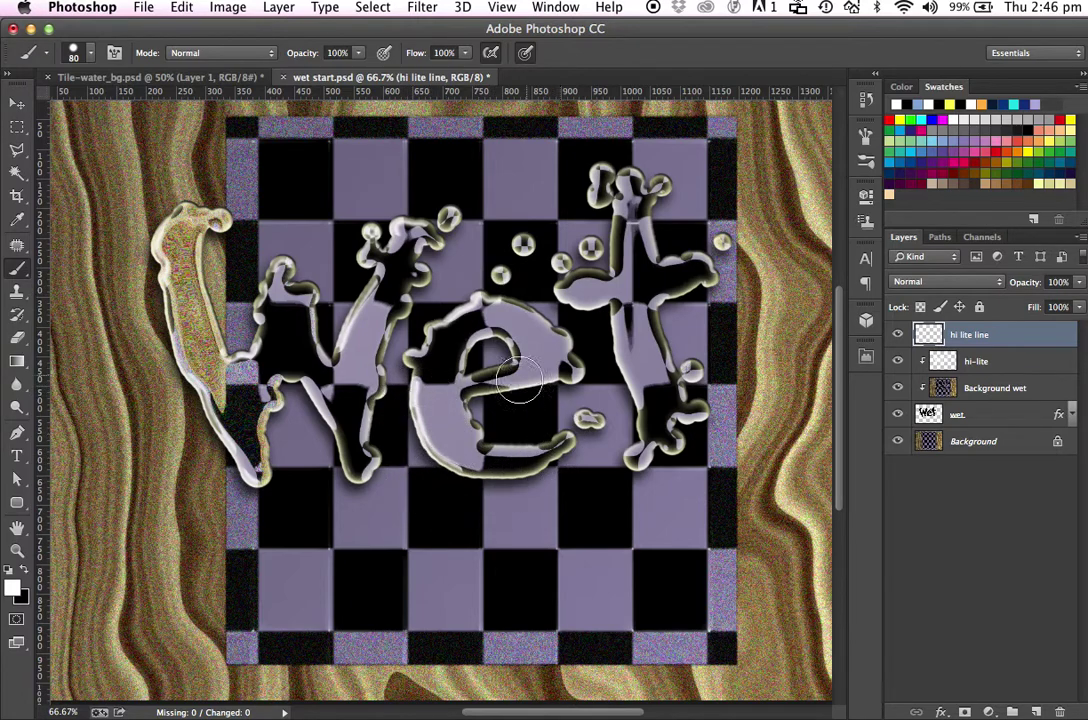
pyautogui.moveTo(530, 389); pyautogui.dragTo(503, 397)
pyautogui.moveTo(566, 327); pyautogui.dragTo(556, 314)
# - Brush white highlights along the crossbar, top splashes and stem edges of the letter t
pyautogui.click(571, 290)
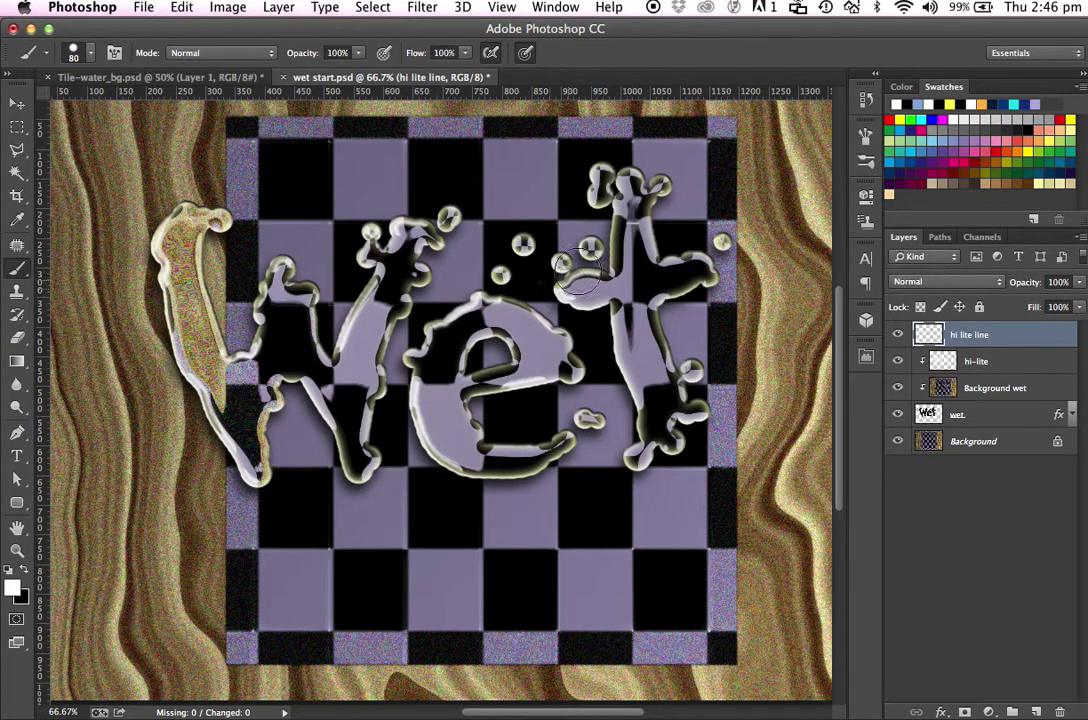
pyautogui.moveTo(591, 172); pyautogui.dragTo(618, 158)
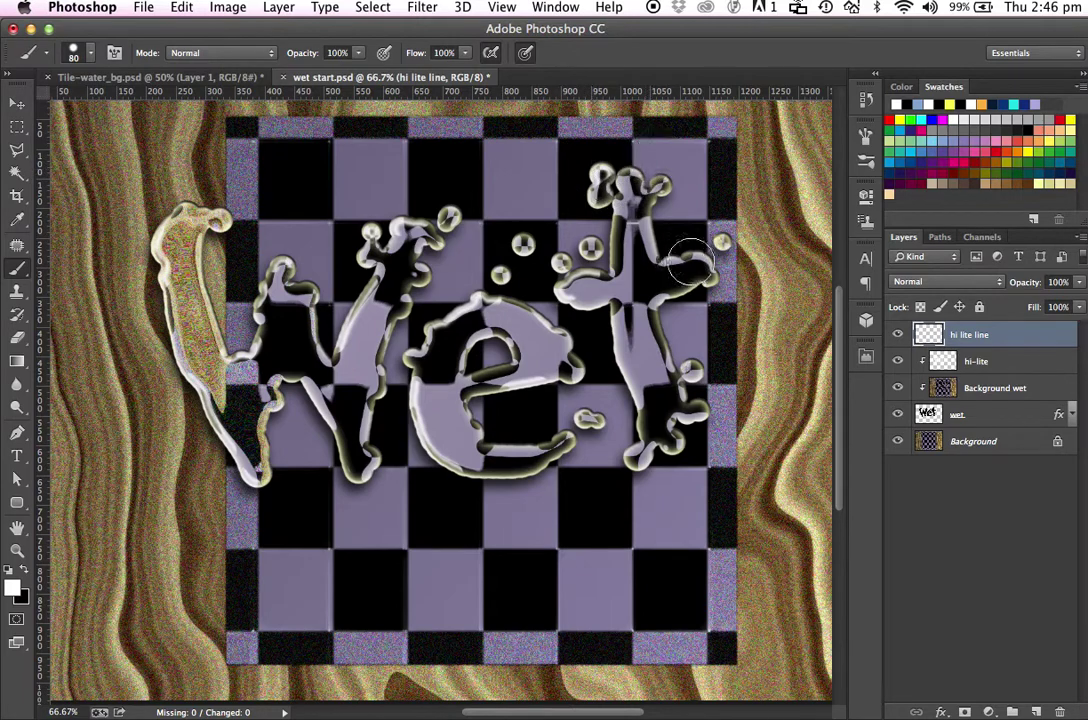
pyautogui.moveTo(658, 246); pyautogui.dragTo(650, 229)
pyautogui.moveTo(661, 334); pyautogui.dragTo(667, 363)
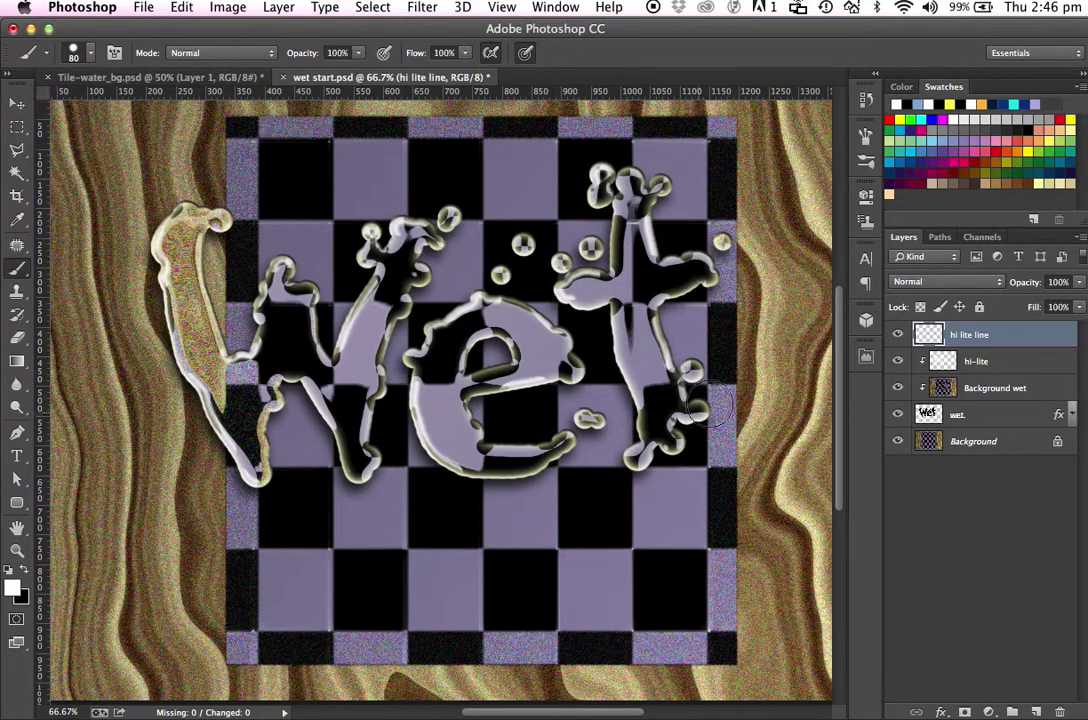
pyautogui.moveTo(627, 410)
pyautogui.mouseDown()
pyautogui.moveTo(620, 342)
pyautogui.moveTo(618, 410)
pyautogui.mouseUp()
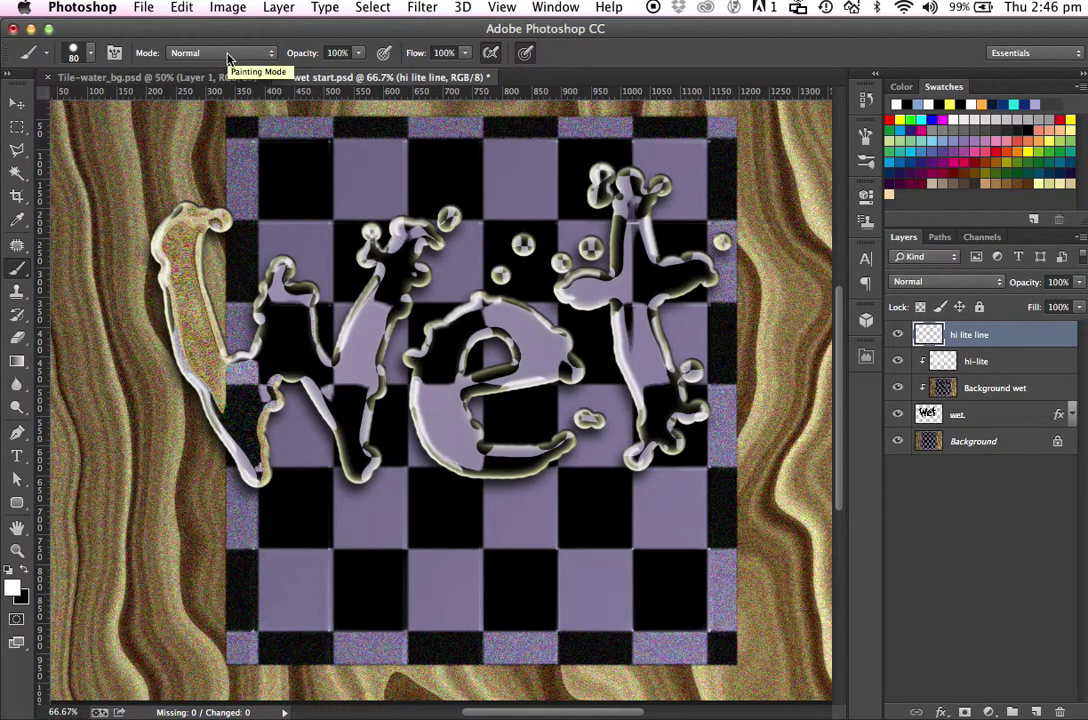
# - Show the selection outline again and deselect the border selection
pyautogui.press('super+h')
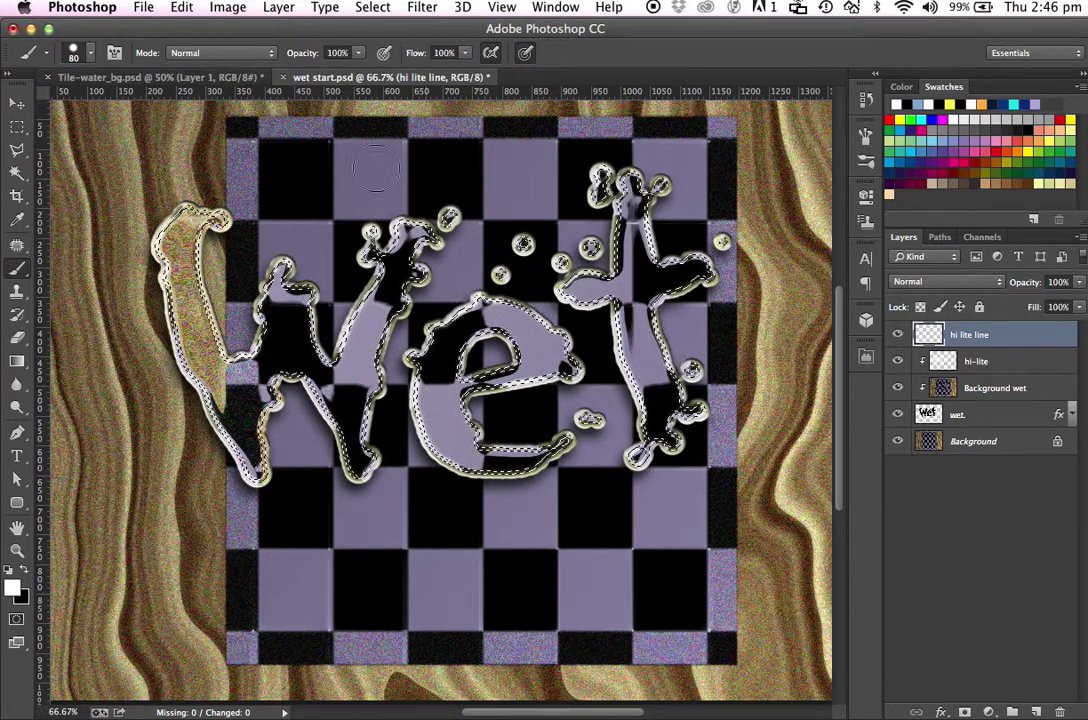
pyautogui.click(388, 9)
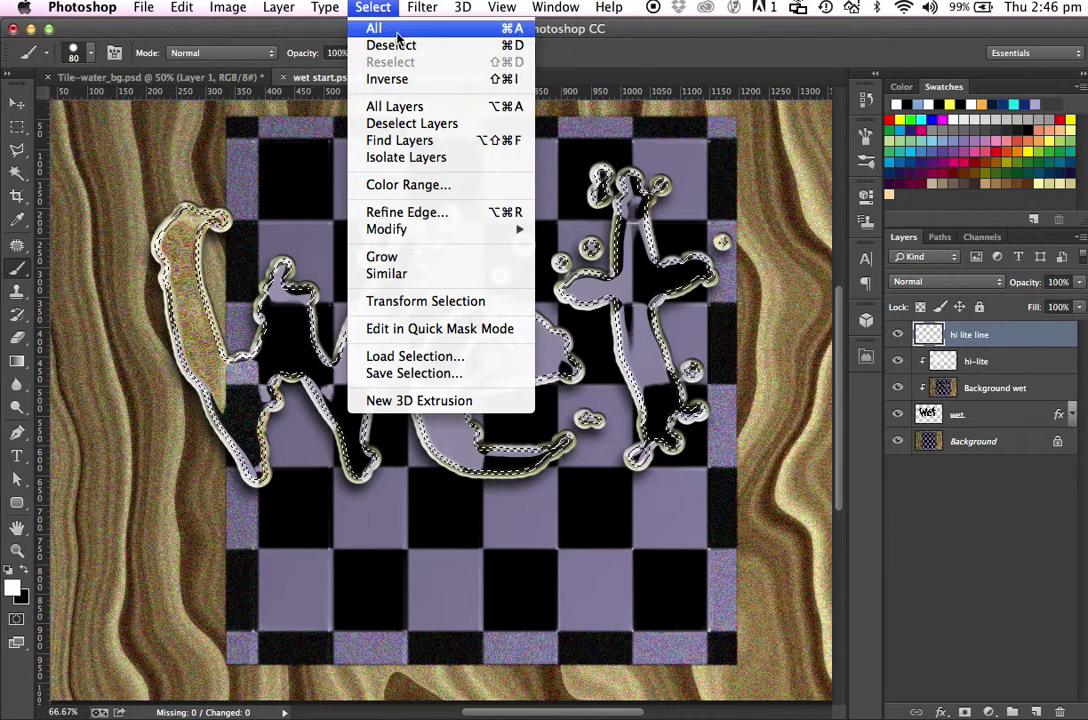
pyautogui.click(511, 46)
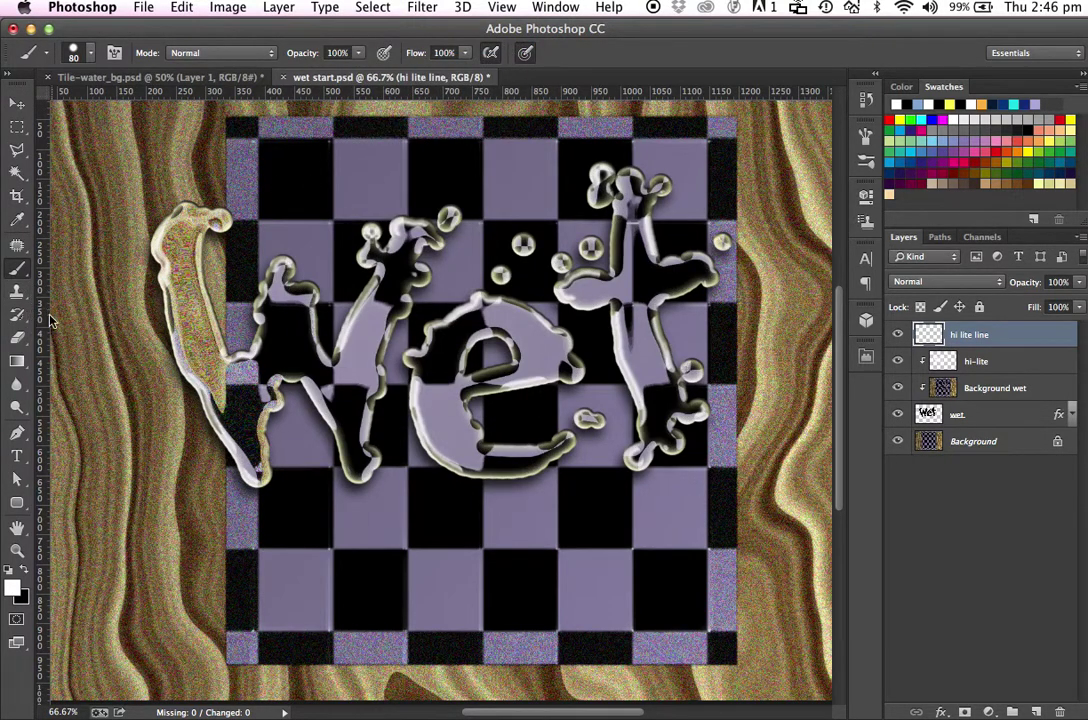
# - Switch to the Eraser tool for touching up the highlights on the hi lite line layer
pyautogui.click(17, 338)
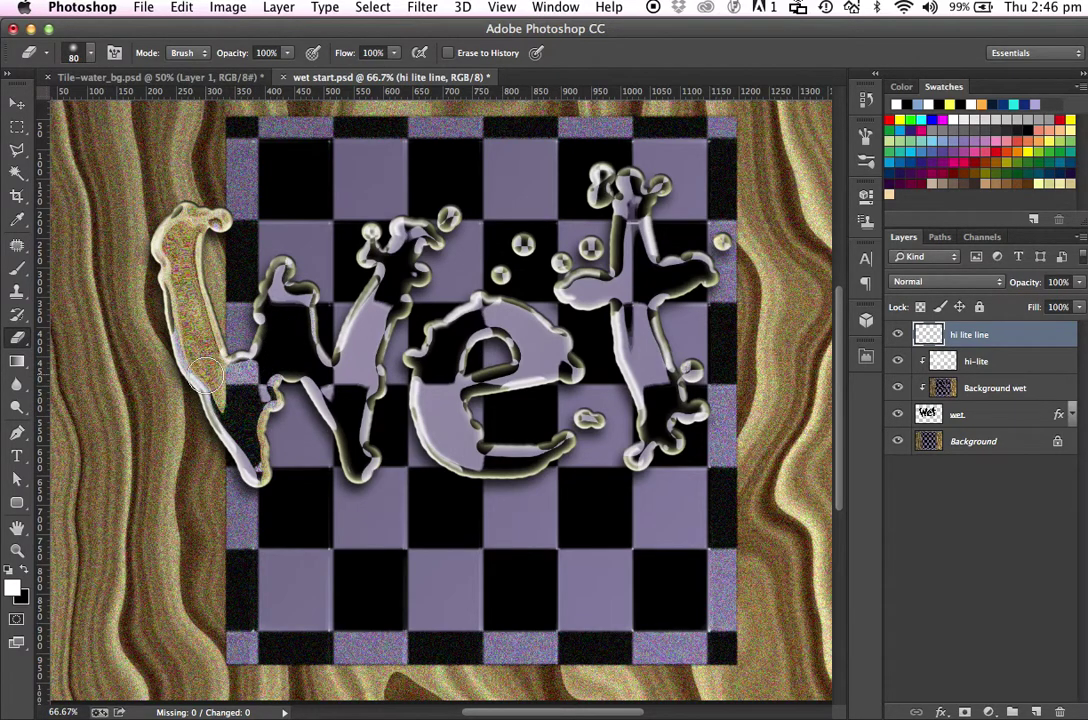
pyautogui.press('[')
pyautogui.press('[')
pyautogui.press('[')
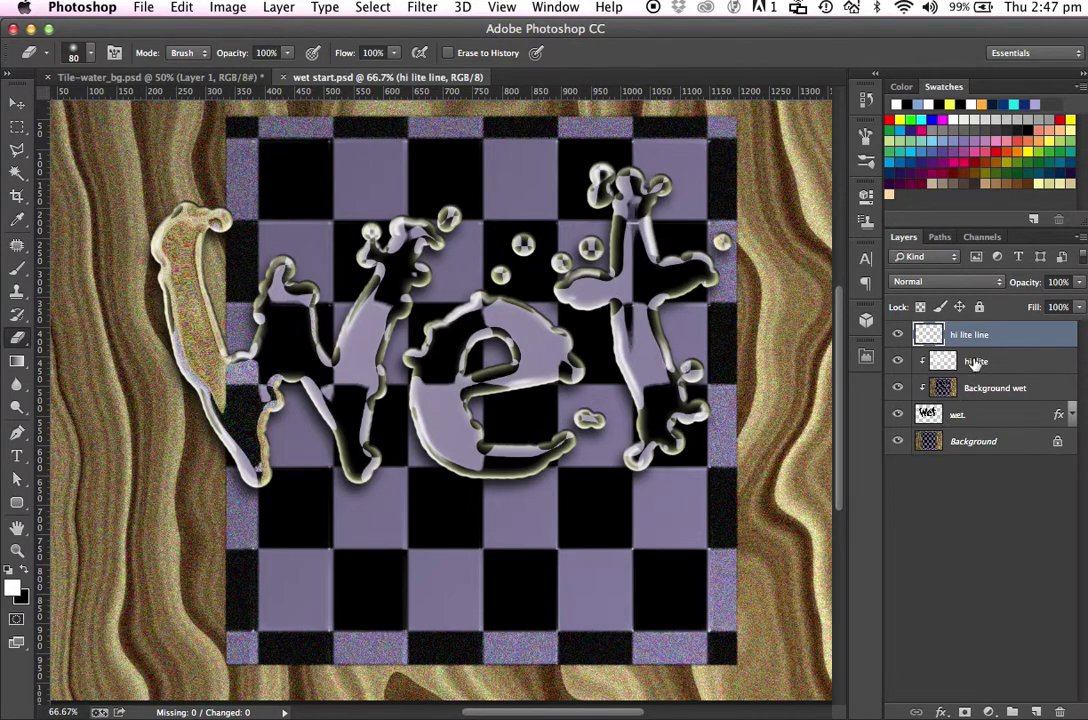
# - Expand the list of layer effects applied to the wet layer
pyautogui.click(1070, 416)
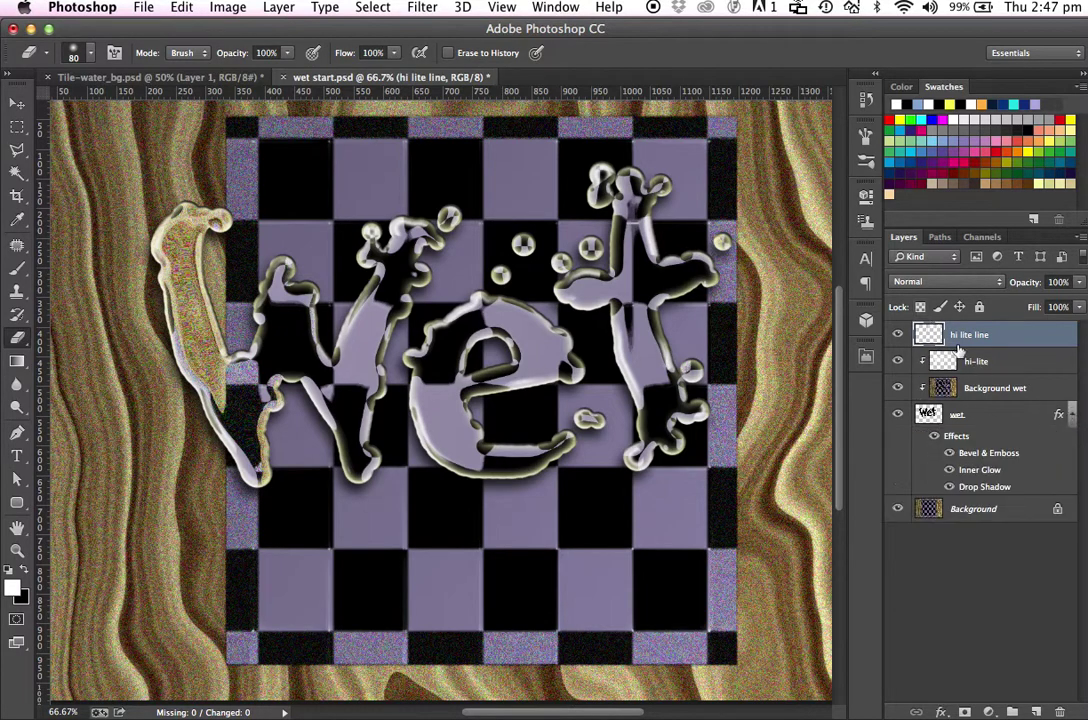